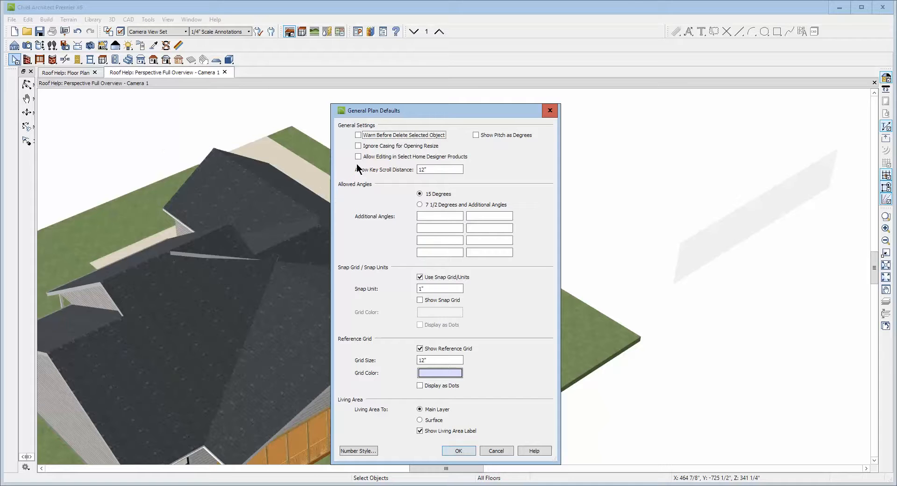
Allow editing in select Home Designer products in the general plan defaults, then save the plan
left_click(370, 158)
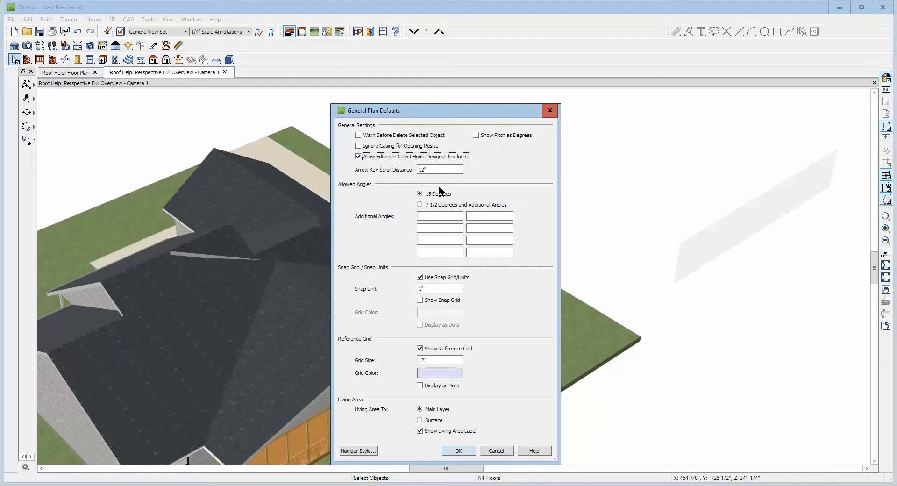
left_click(459, 451)
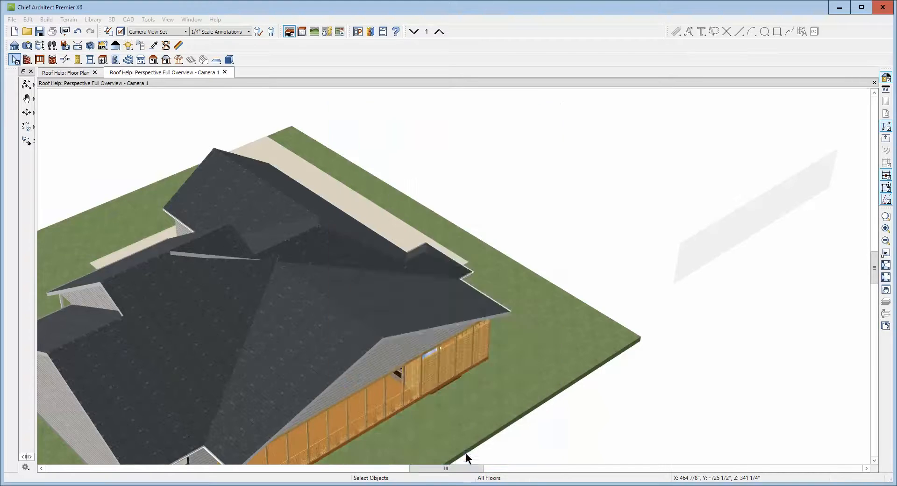
left_click(12, 19)
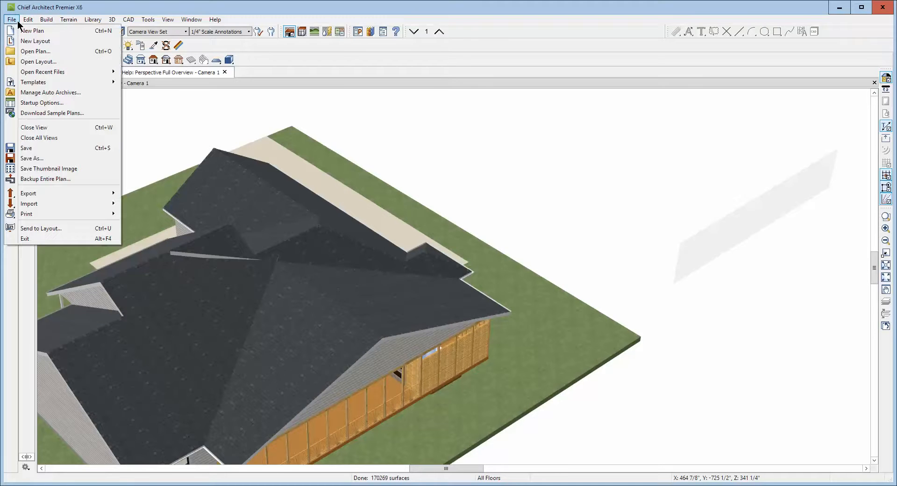
left_click(38, 149)
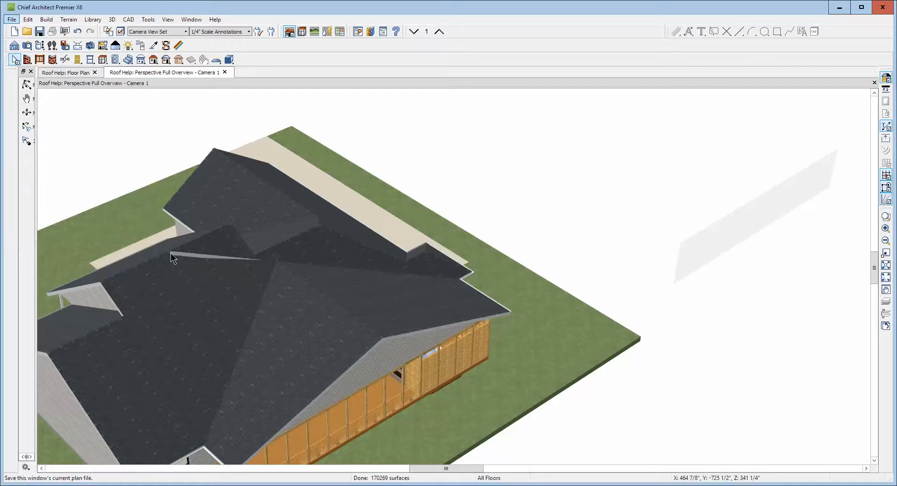
Collapse the exposed triangular part of the rear roof plane by moving its outer corner onto the adjacent corner, turning Auto Rebuild Roofs off
left_click(25, 86)
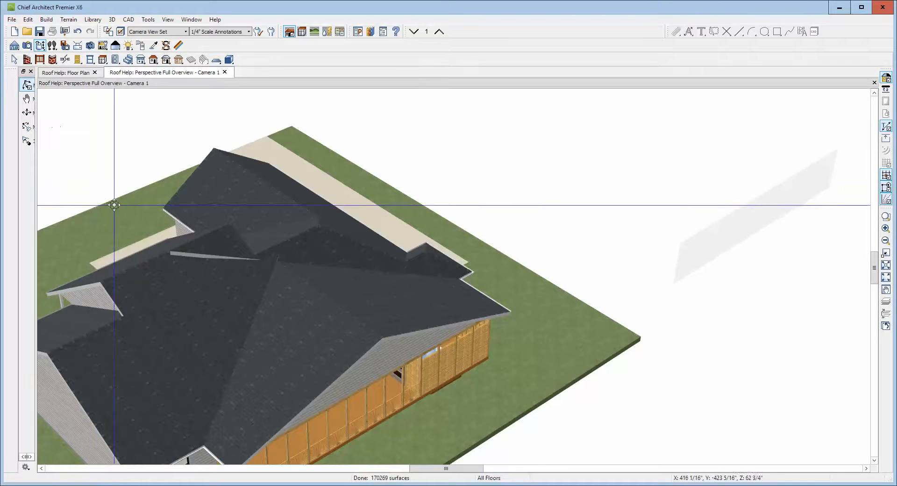
left_click_drag(110, 200, 163, 224)
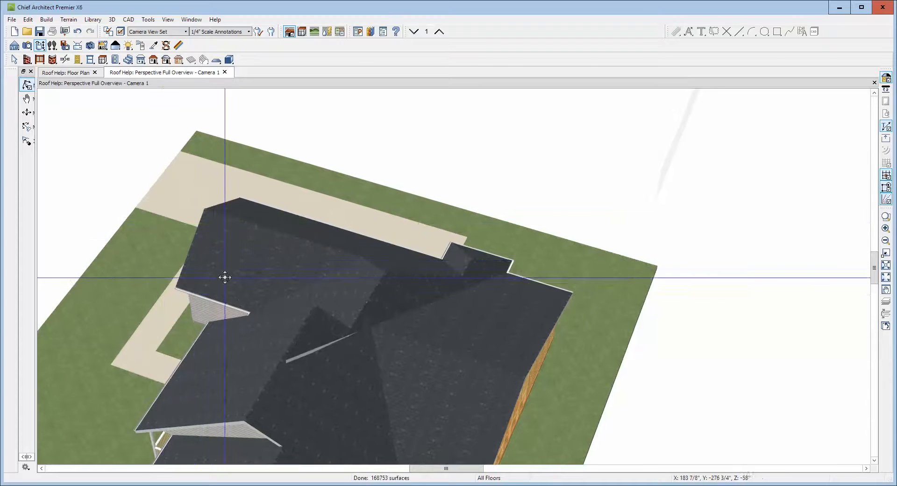
scroll(296, 323, "up", 1)
key("space")
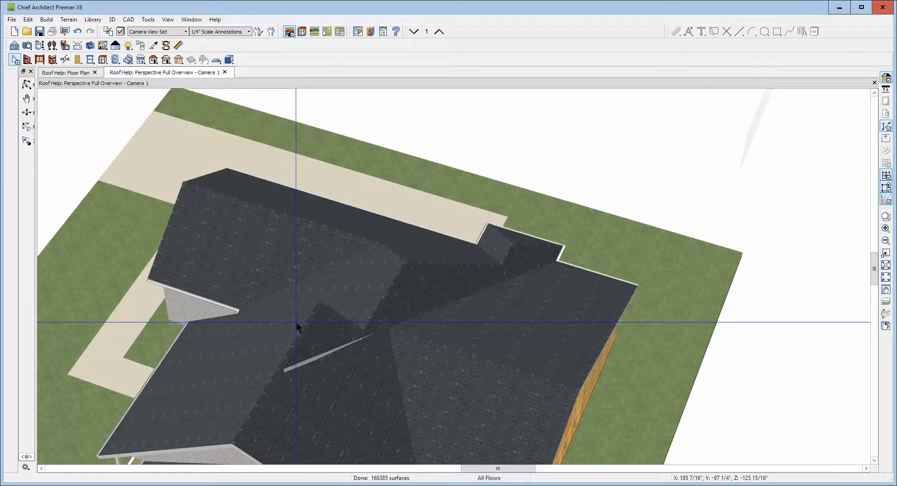
left_click(329, 330)
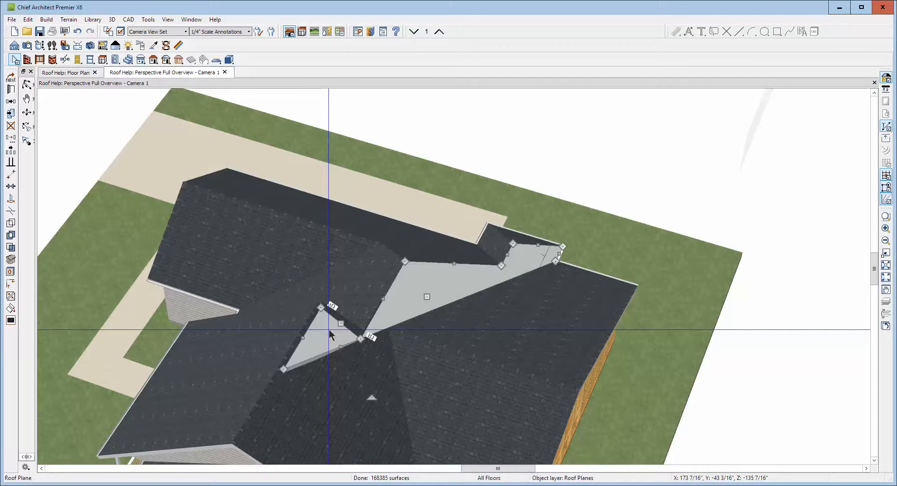
scroll(329, 325, "up", 2)
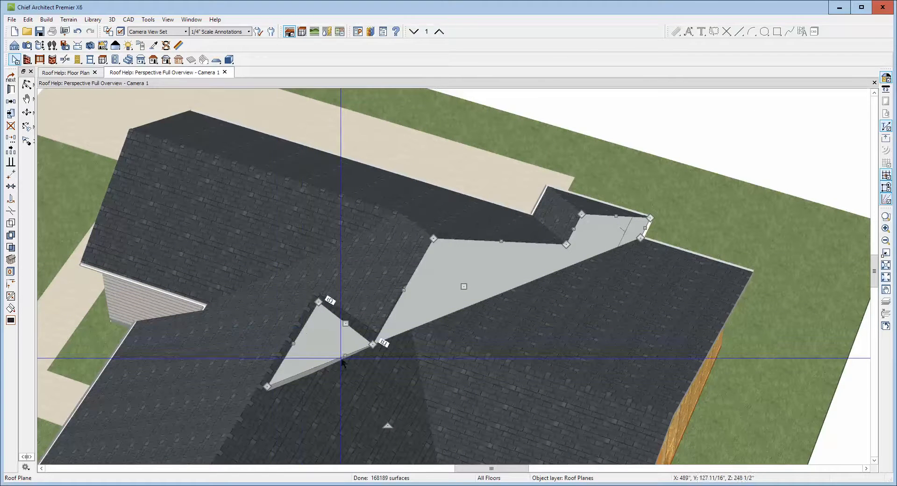
left_click_drag(267, 387, 374, 346)
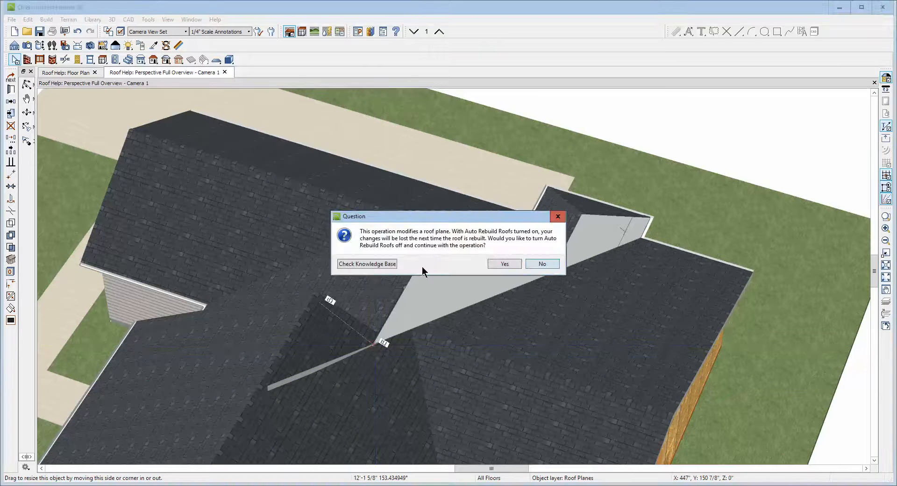
left_click(504, 264)
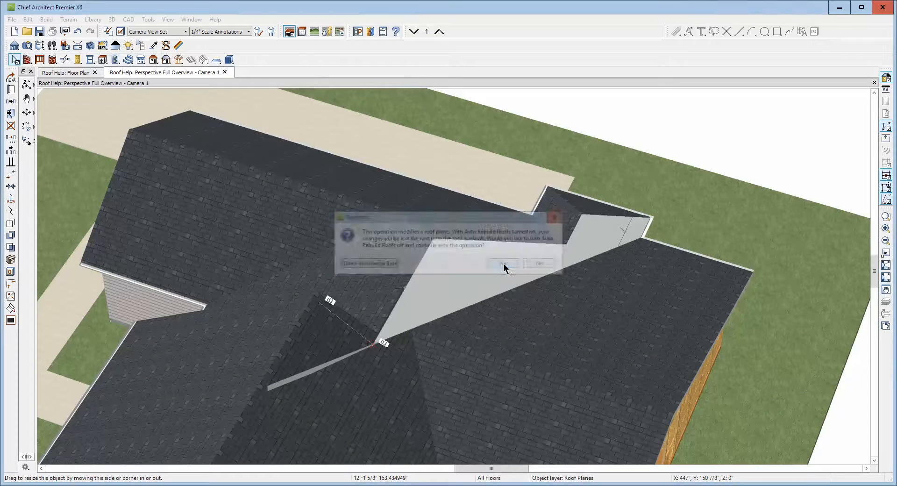
left_click(414, 298)
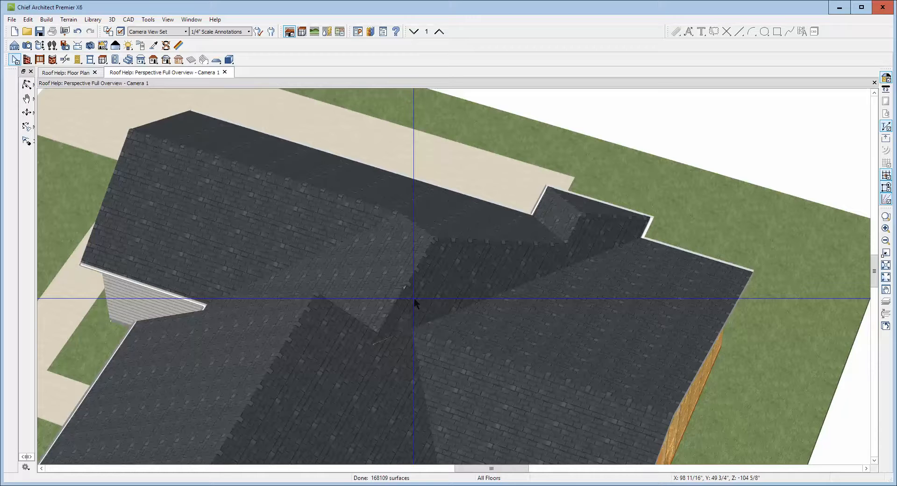
key("Escape")
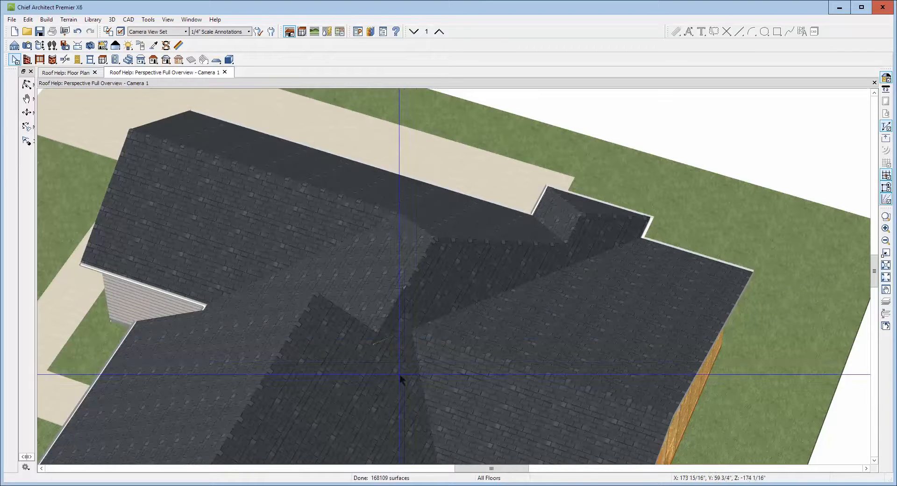
Delete the remaining irregular roof plane between the rear ridge and the side roof
left_click(435, 298)
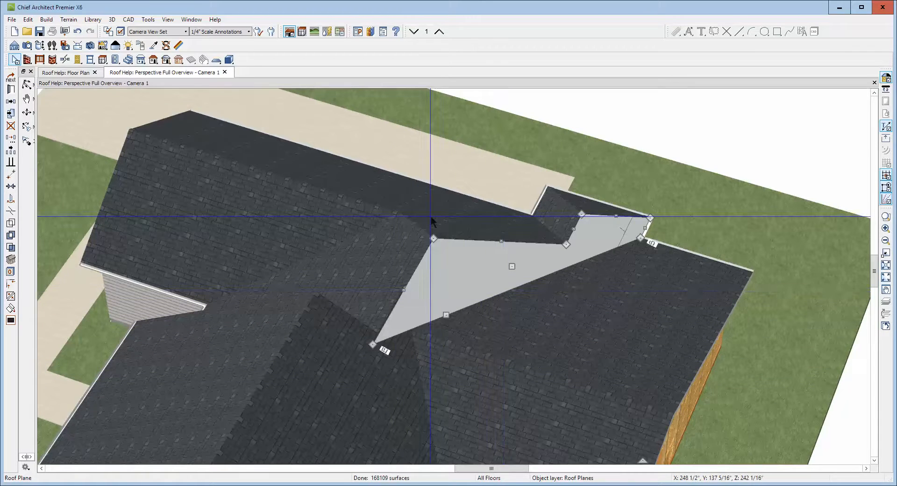
key("Delete")
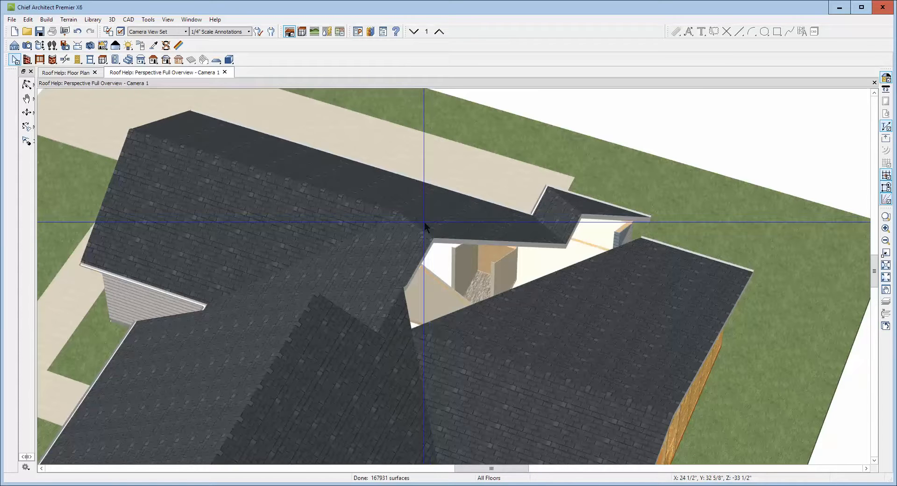
Break the upper edge of the large front roof plane at the hip peak and move its top corner to the end of the rear ridge
left_click(392, 318)
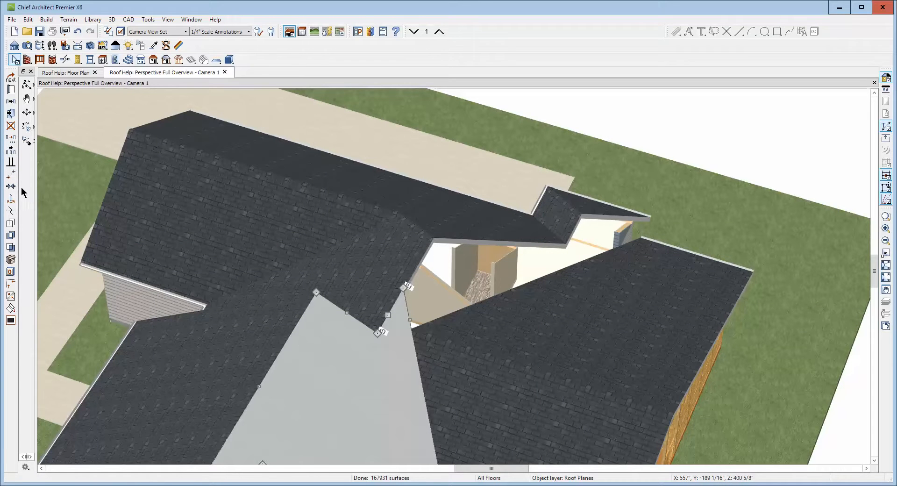
left_click(11, 211)
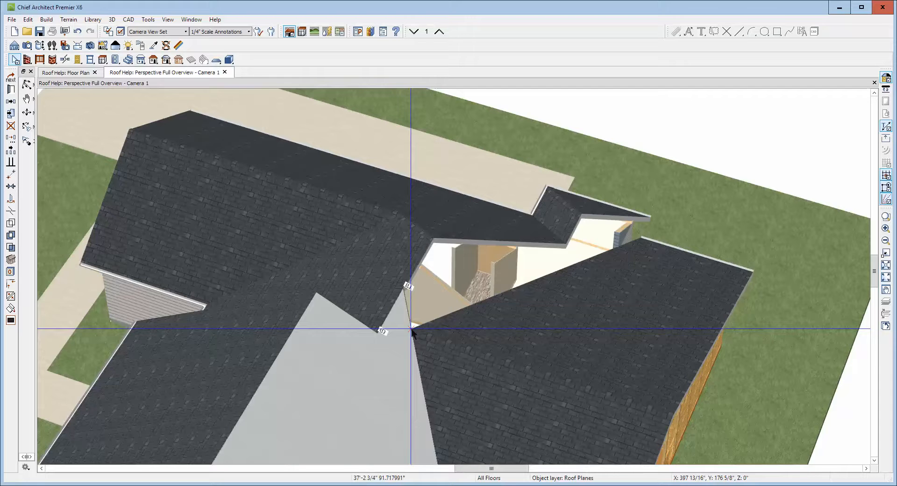
left_click_drag(411, 330, 433, 237)
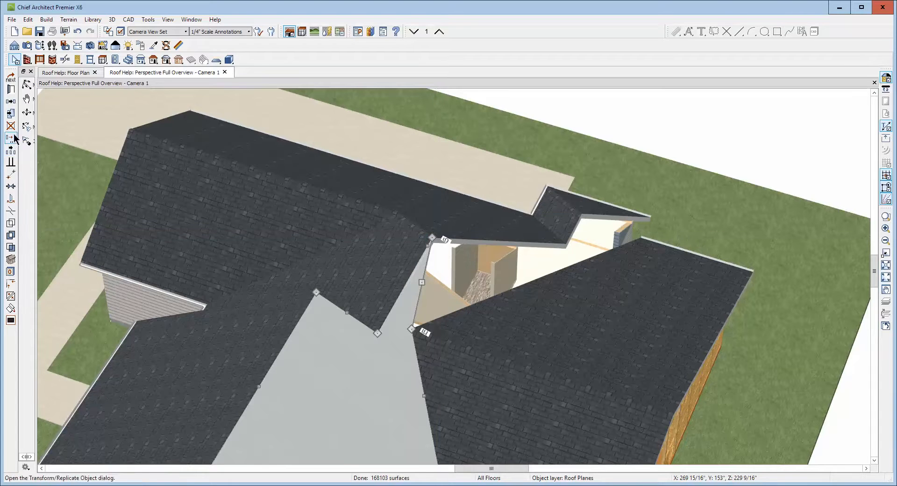
Break the front roof plane's new edge and pull the break point to the side roof's far eave corner, without changing pitch or height
left_click(12, 213)
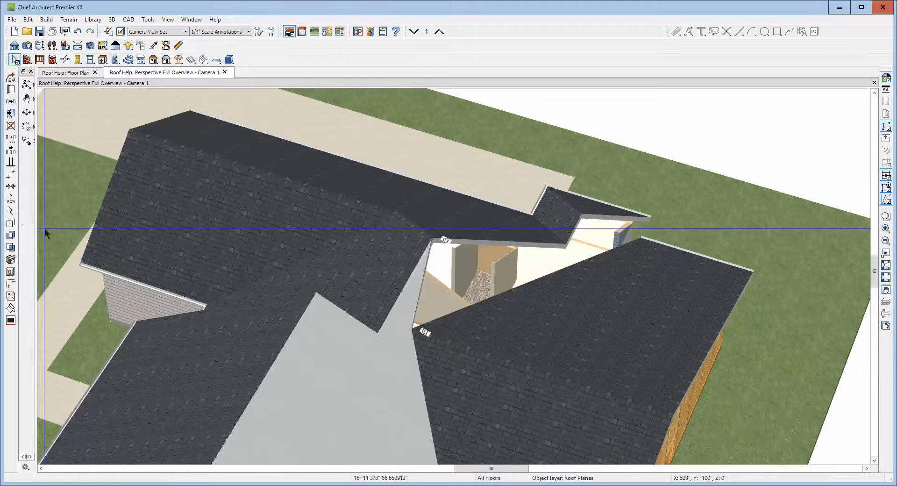
left_click(422, 283)
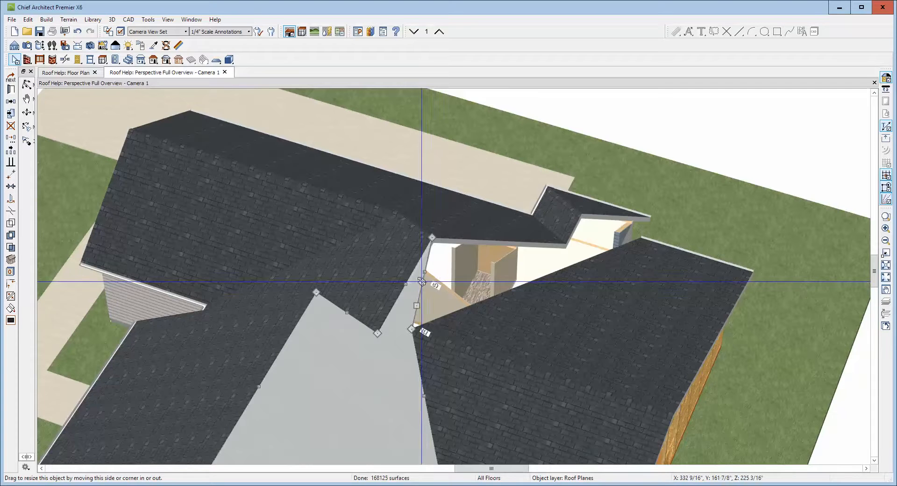
left_click_drag(422, 282, 641, 237)
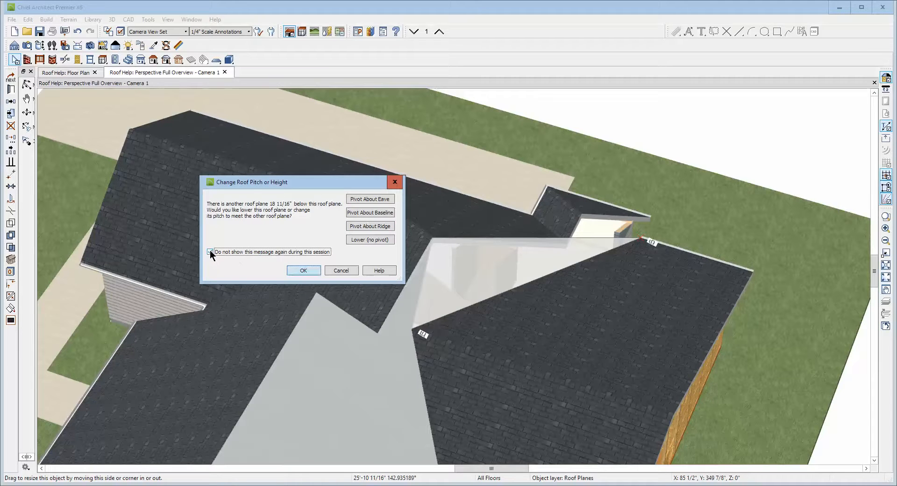
left_click(332, 273)
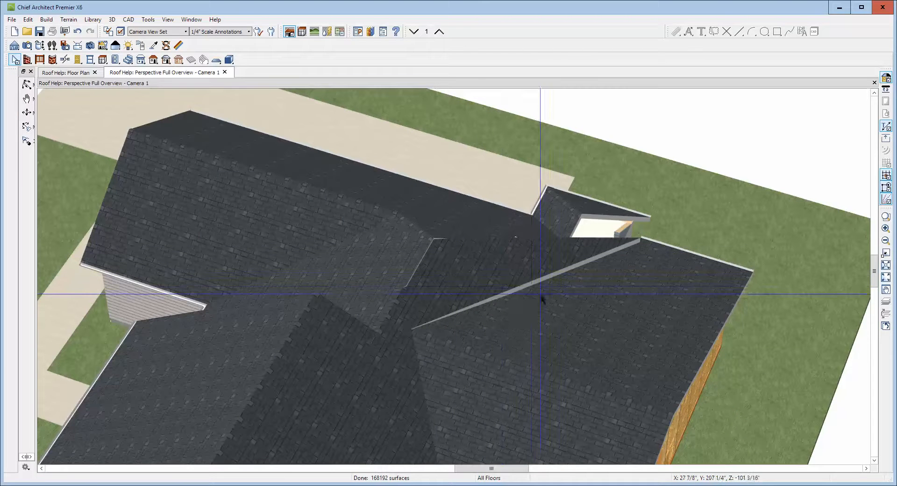
Join the side roof plane's upper edge to the extended front roof plane
right_click(548, 293)
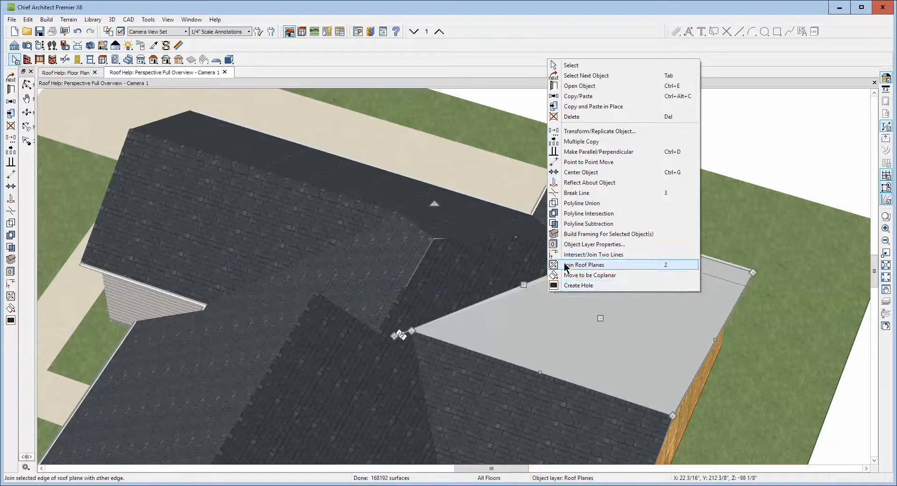
left_click(562, 322)
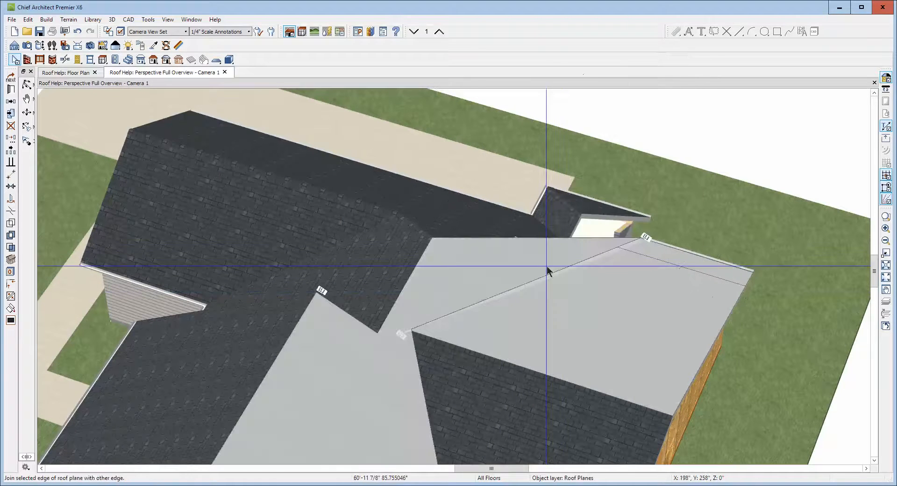
left_click(513, 289)
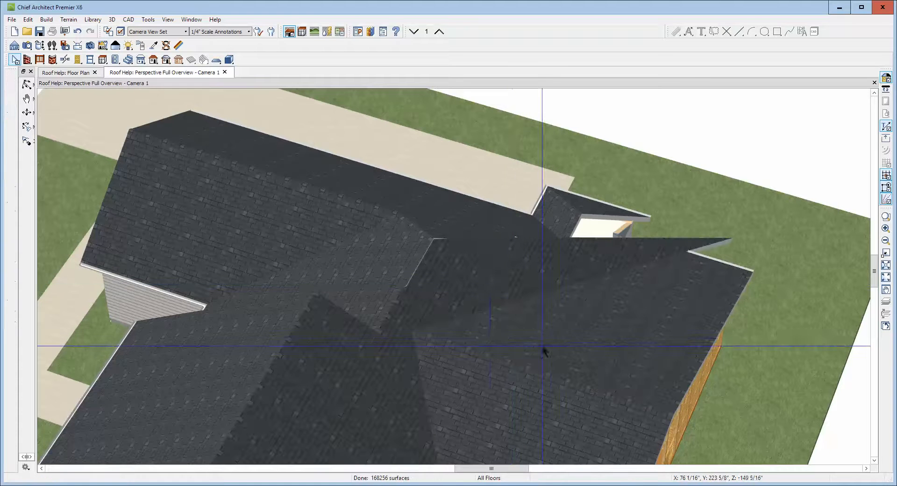
Clean up the neighbouring roof plane's edge along the extended plane by moving its stray corner onto the ridge corner
left_click(432, 314)
left_click(452, 328)
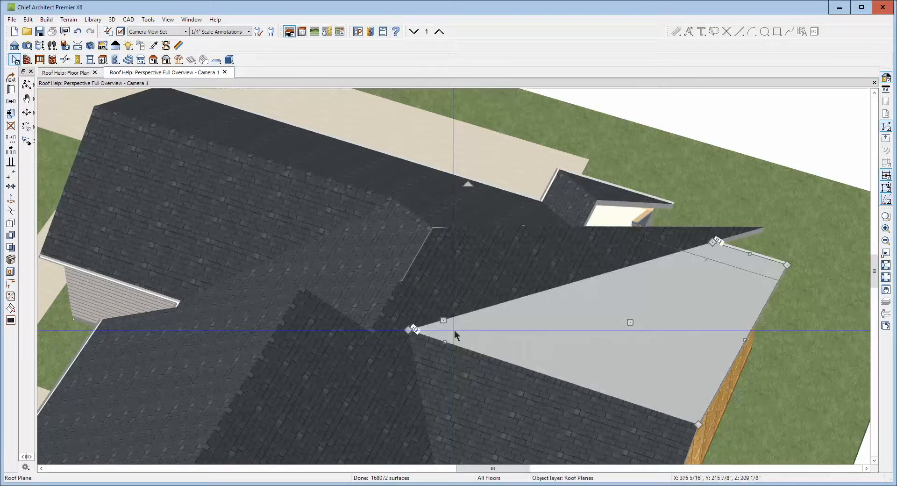
scroll(452, 327, "up", 2)
scroll(556, 282, "down", 4)
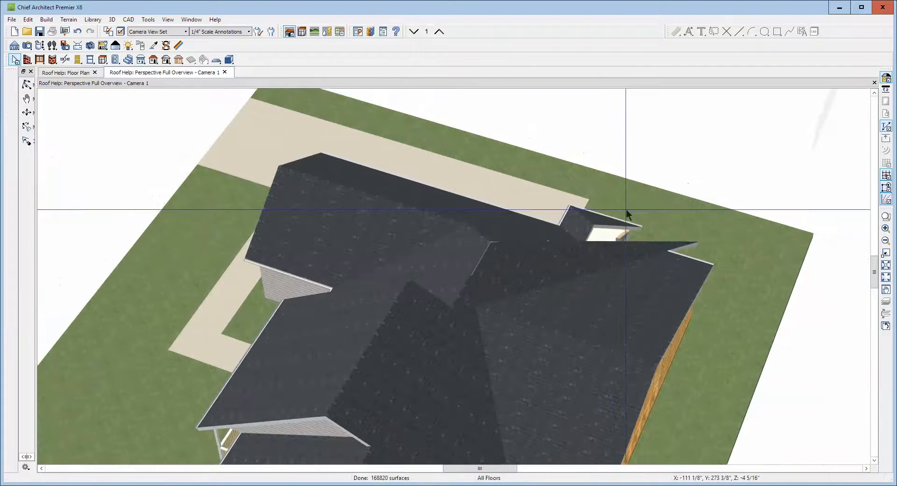
scroll(641, 196, "up", 3)
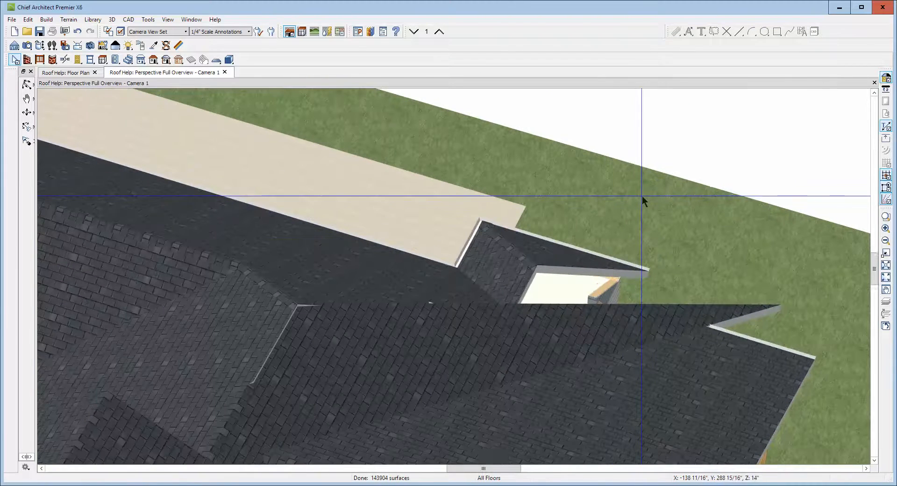
left_click(265, 351)
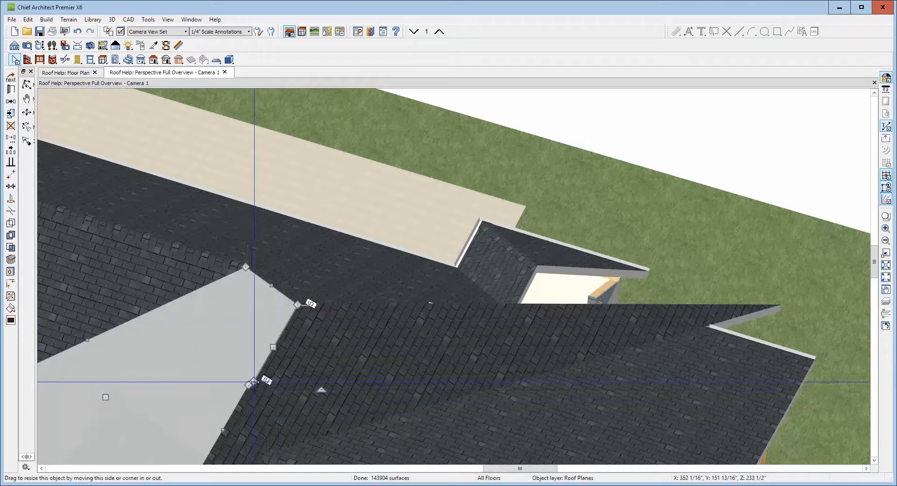
left_click_drag(254, 382, 299, 304)
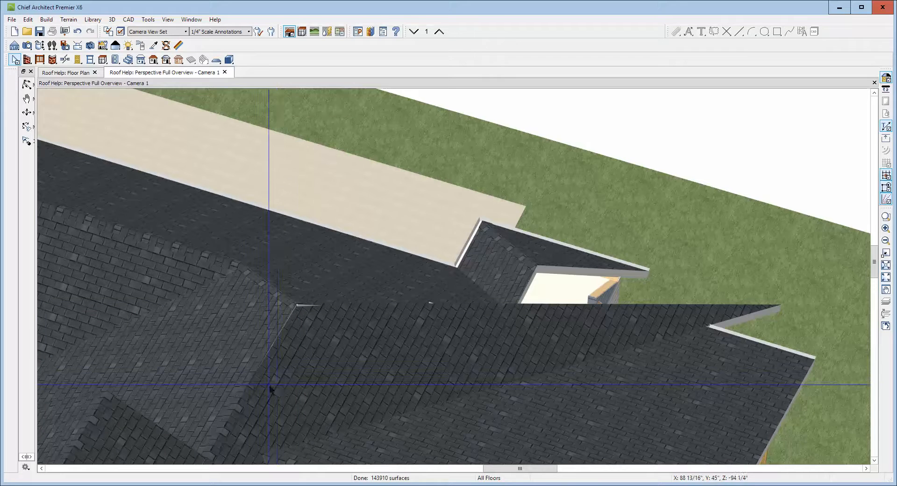
left_click(242, 390)
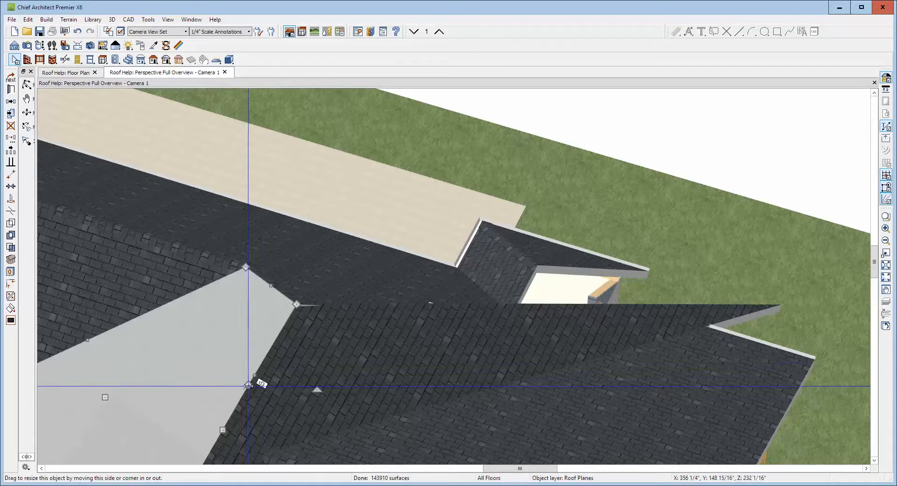
left_click_drag(254, 368, 272, 363)
Join the extended roof plane's sloping edge to the neighbouring roof plane with Join Roof Planes
right_click(273, 362)
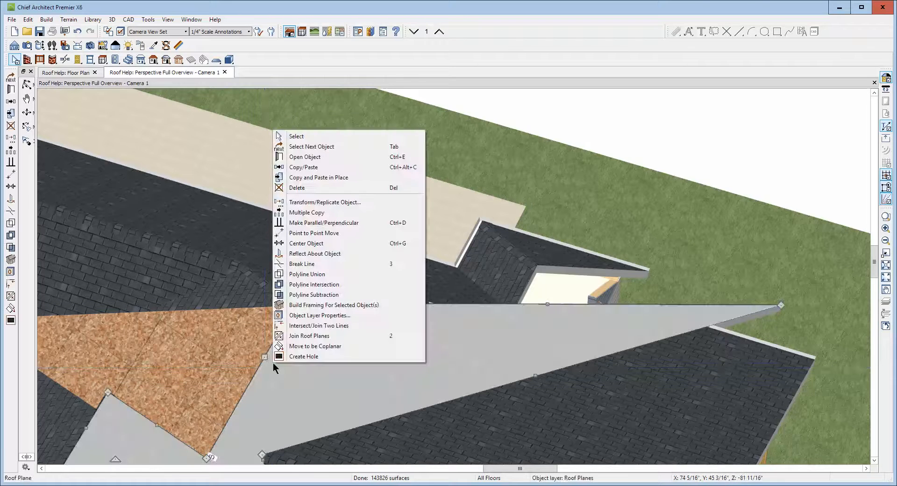
left_click(301, 336)
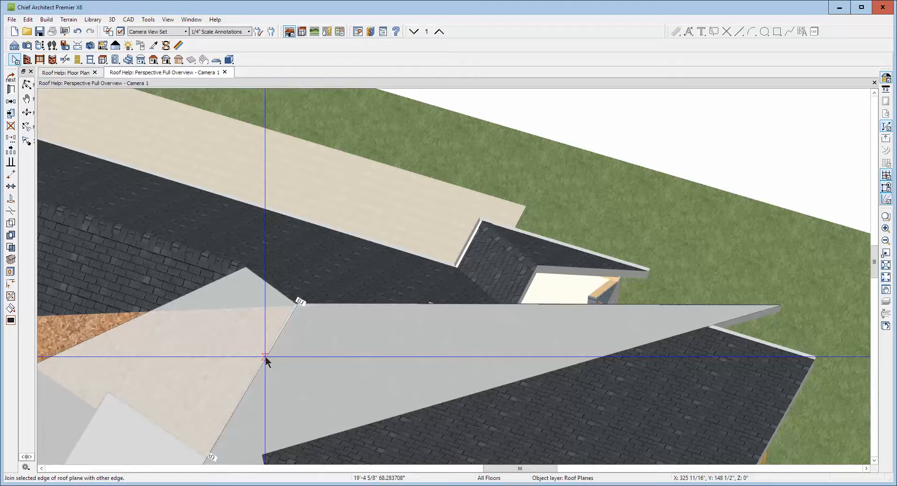
left_click(265, 356)
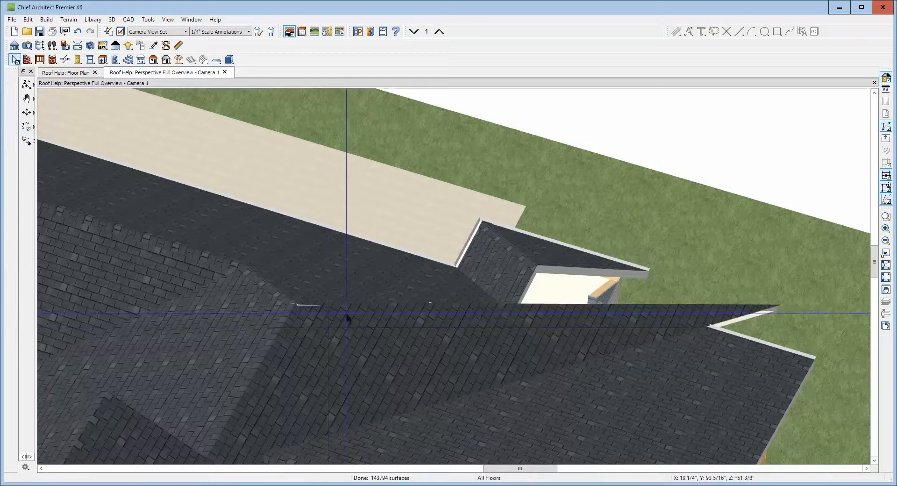
Join the extended front roof plane's upper edge to the rear roof plane along the ridge with Join Roof Planes
right_click(394, 307)
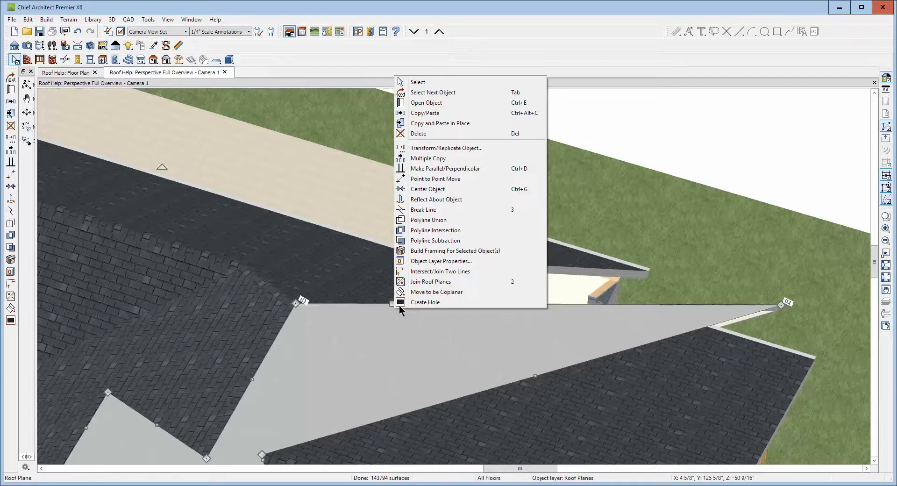
left_click(415, 282)
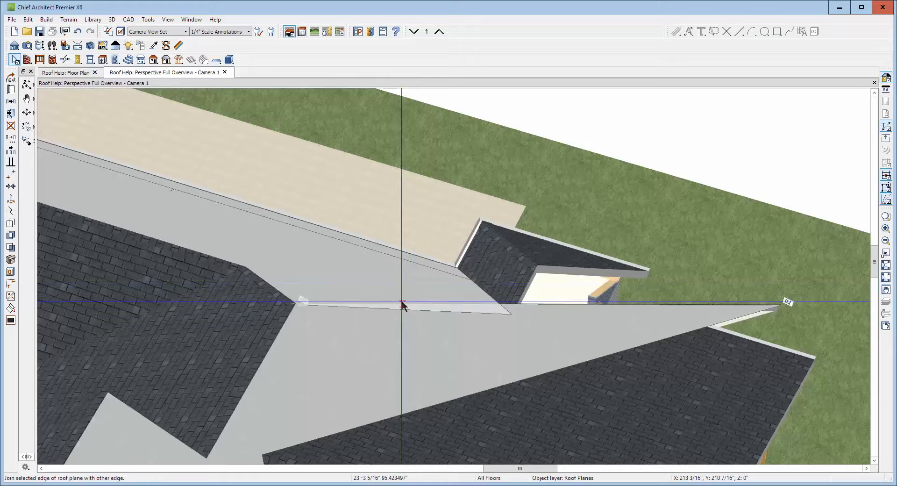
left_click(402, 305)
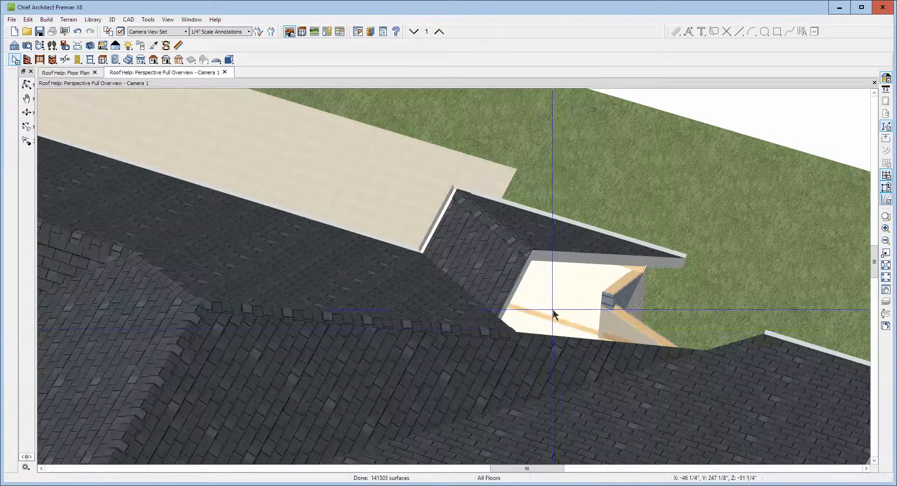
Add breaks to the front roof plane's upper edge near the valley corner and pull one up to the small side roof's ridge end
left_click(506, 355)
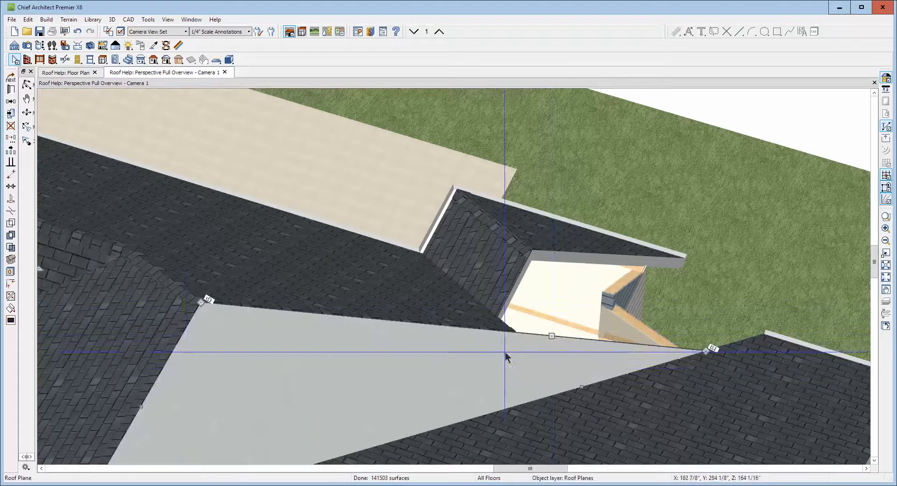
left_click(11, 212)
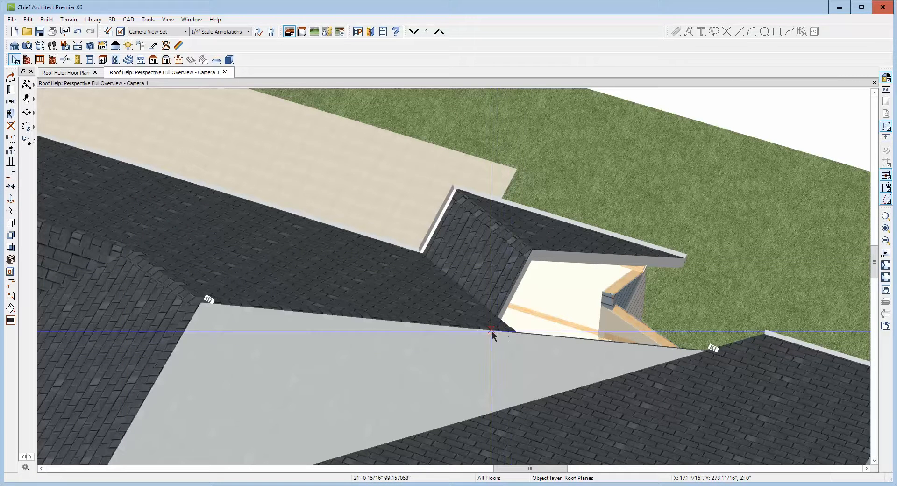
left_click(491, 331)
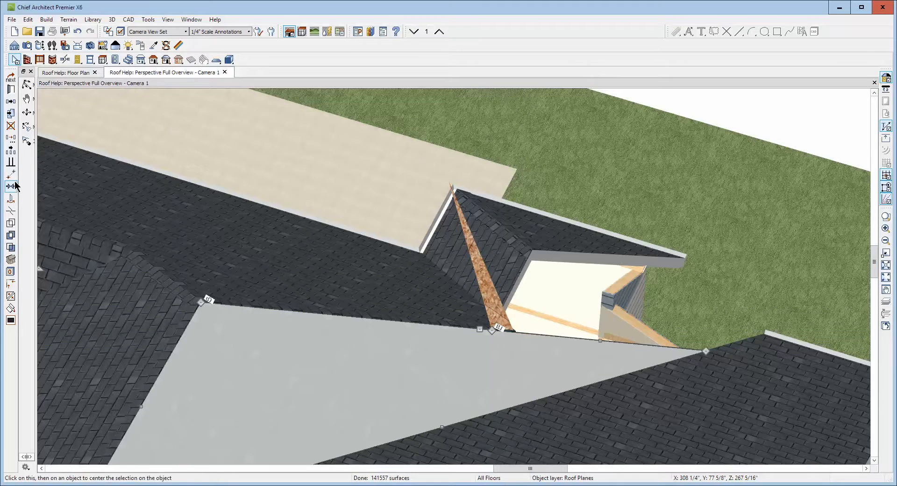
scroll(343, 308, "up", 1)
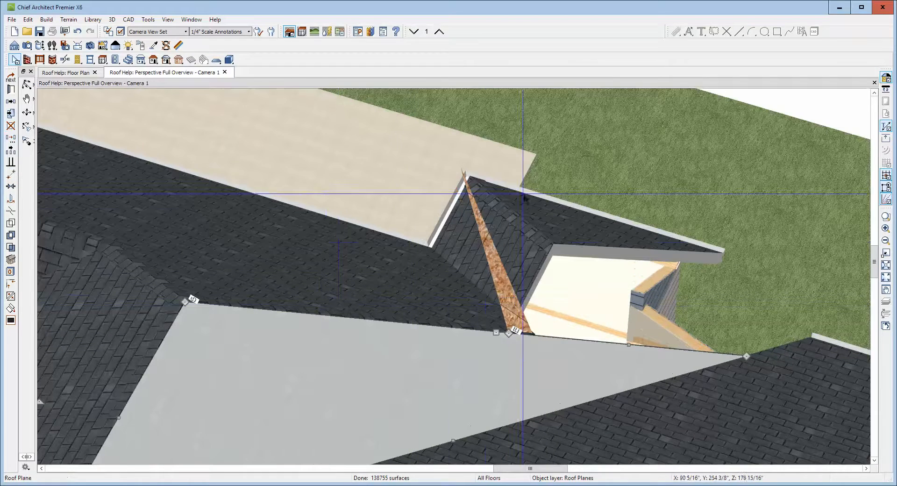
scroll(75, 184, "up", 1)
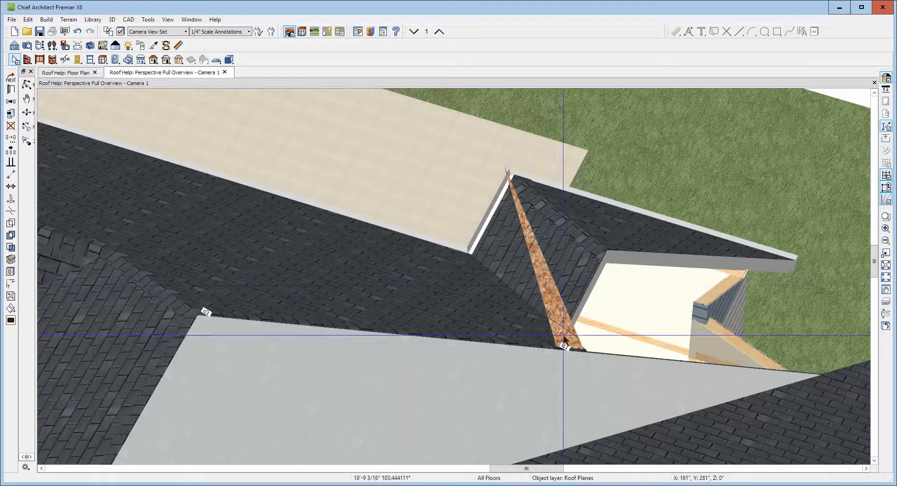
left_click(616, 356)
left_click_drag(616, 357, 609, 254)
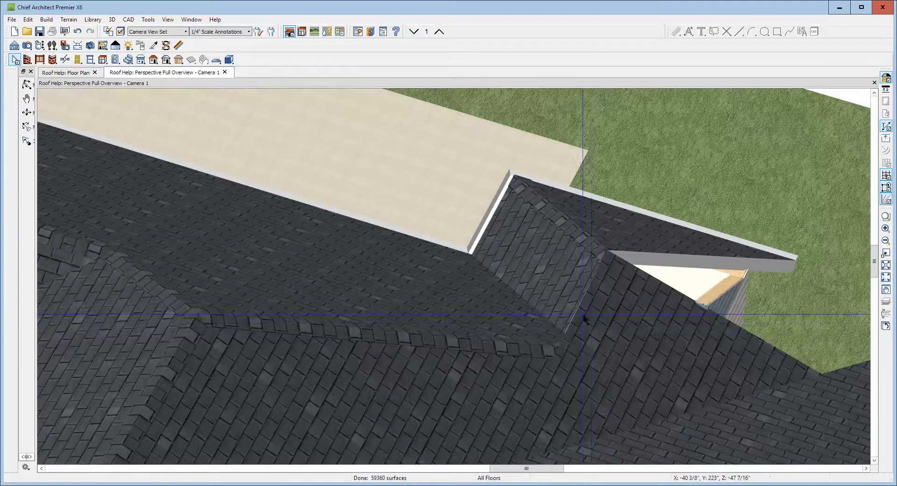
Join the small side roof's inner plane edge to the extended front roof plane
right_click(574, 306)
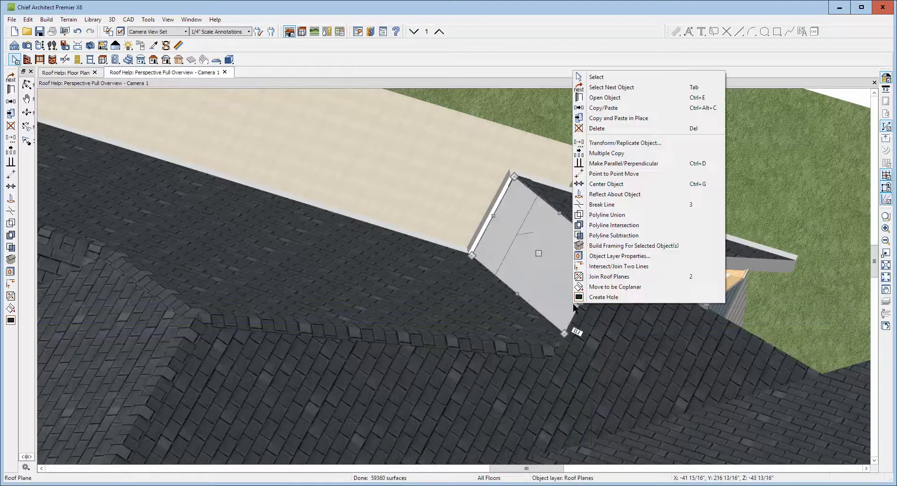
left_click(607, 276)
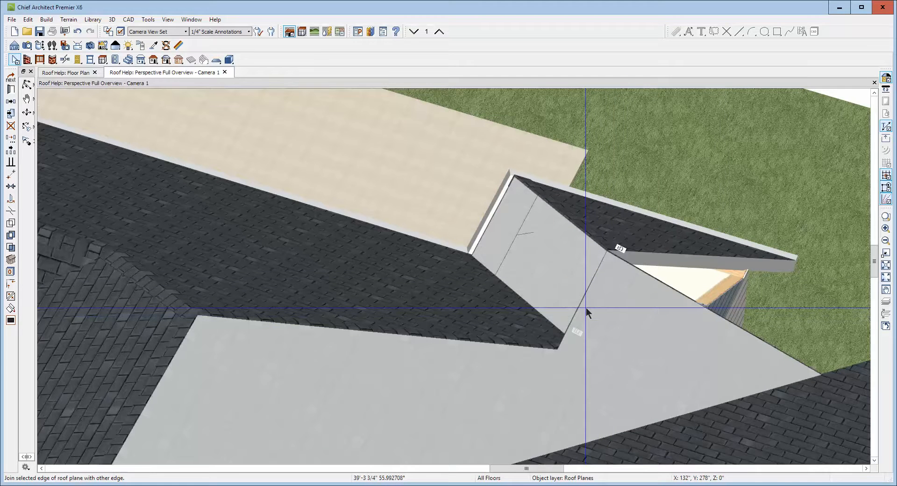
left_click(585, 308)
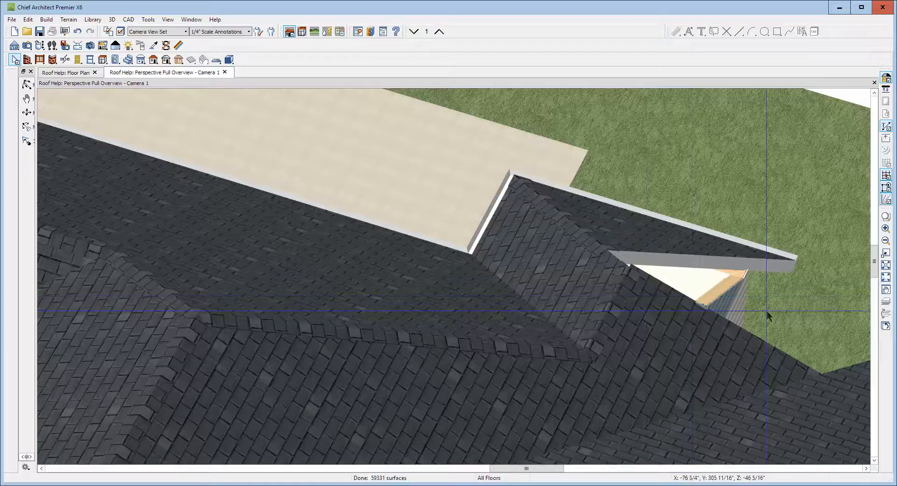
Break the front roof plane's sloping outer edge and pull the break point out to the small side roof's eave corner
key("Right")
key("Right")
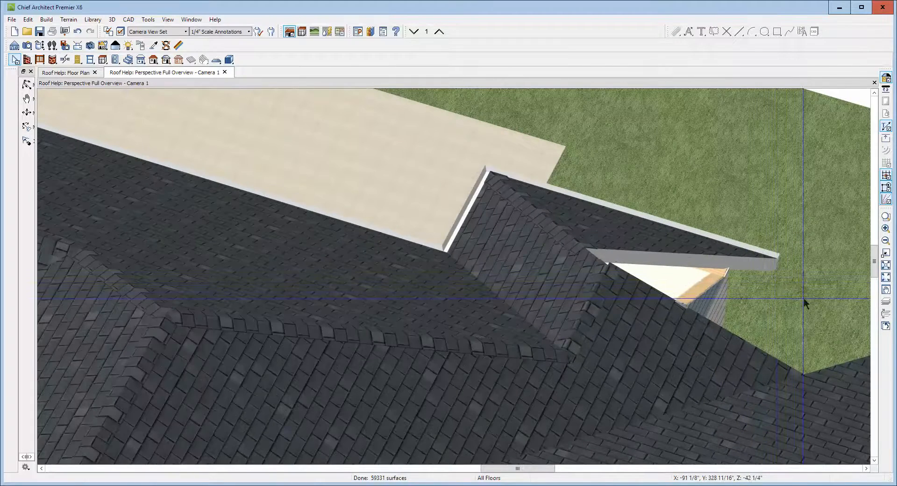
left_click(684, 322)
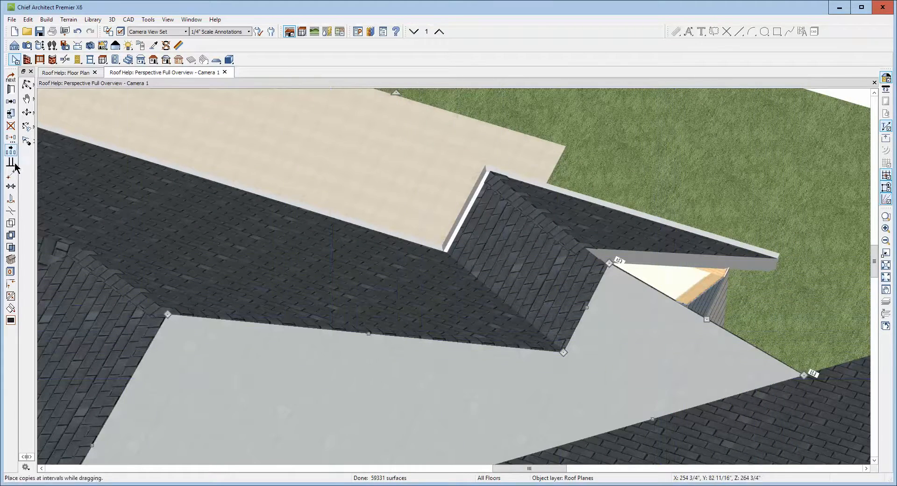
left_click(14, 213)
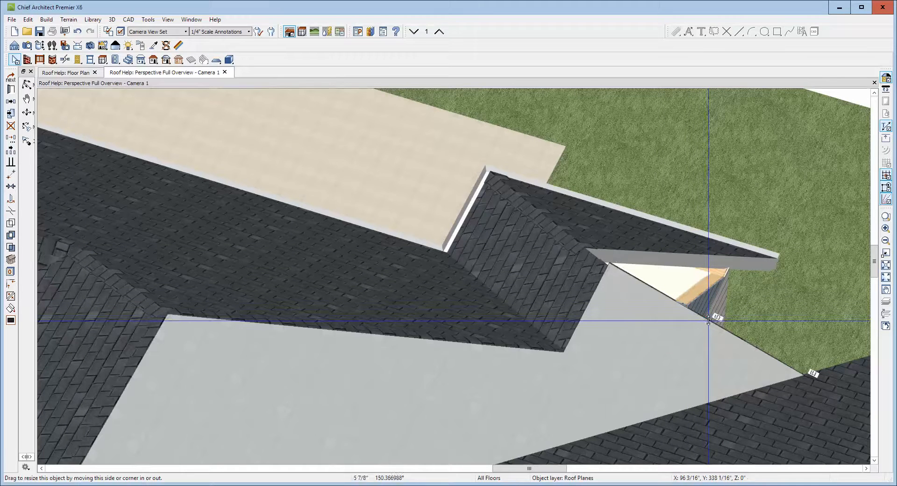
left_click_drag(707, 319, 784, 265)
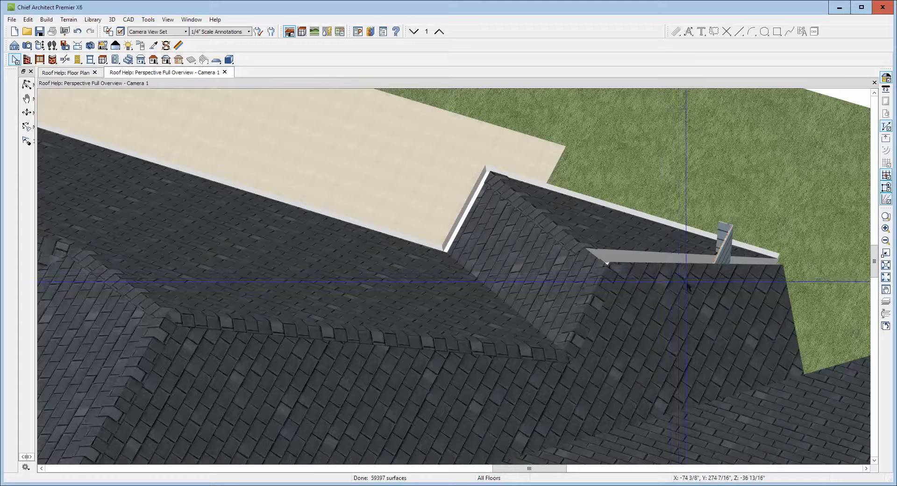
Join the front roof plane's newly extended upper edge to the small side roof's outer plane with Join Roof Planes
right_click(686, 277)
left_click(696, 248)
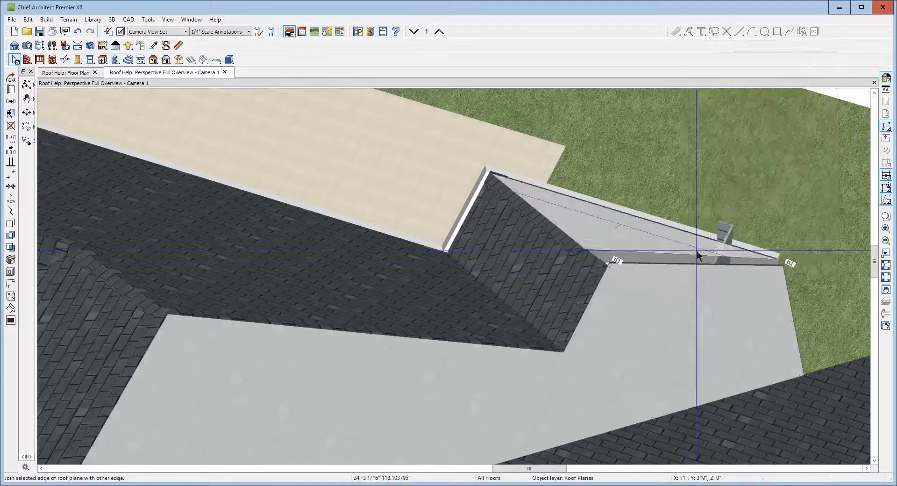
left_click(668, 248)
From the house's side, pull the front roof plane's outer ridge corner outward so its open end edge squares up with the wall below
scroll(752, 238, "up", 3)
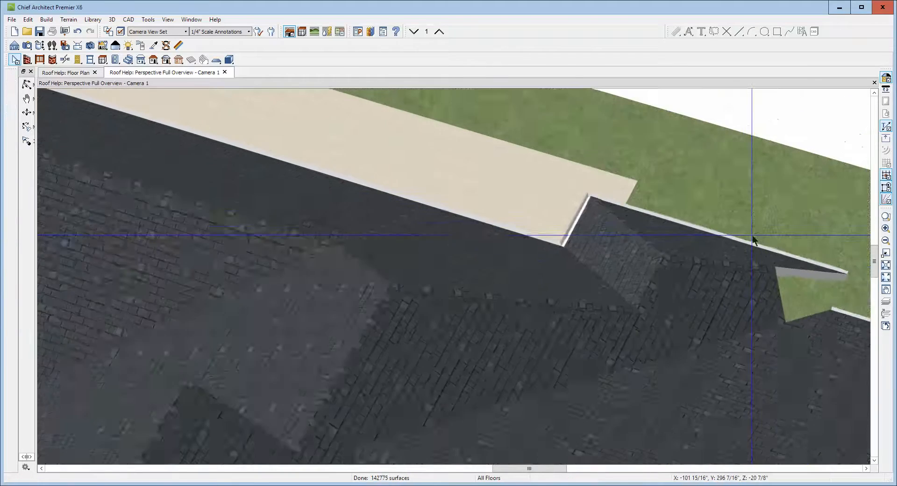
scroll(254, 239, "up", 3)
scroll(142, 164, "down", 2)
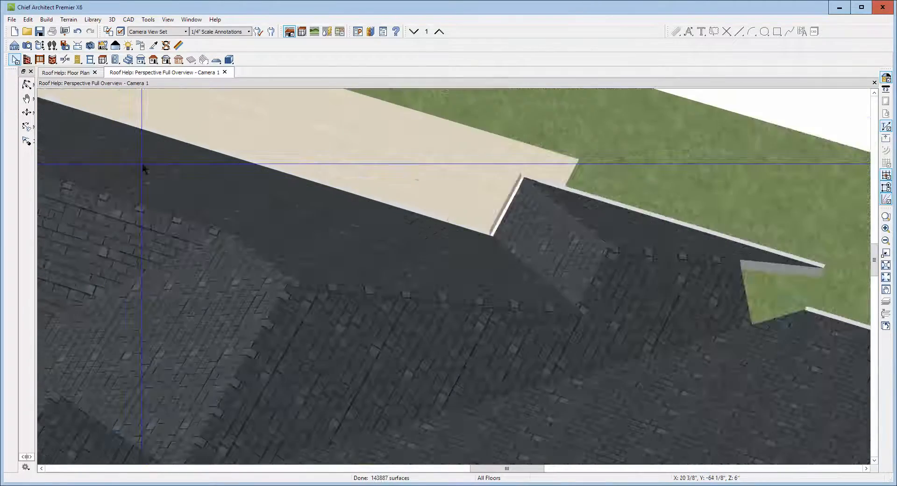
scroll(143, 164, "down", 4)
left_click(27, 85)
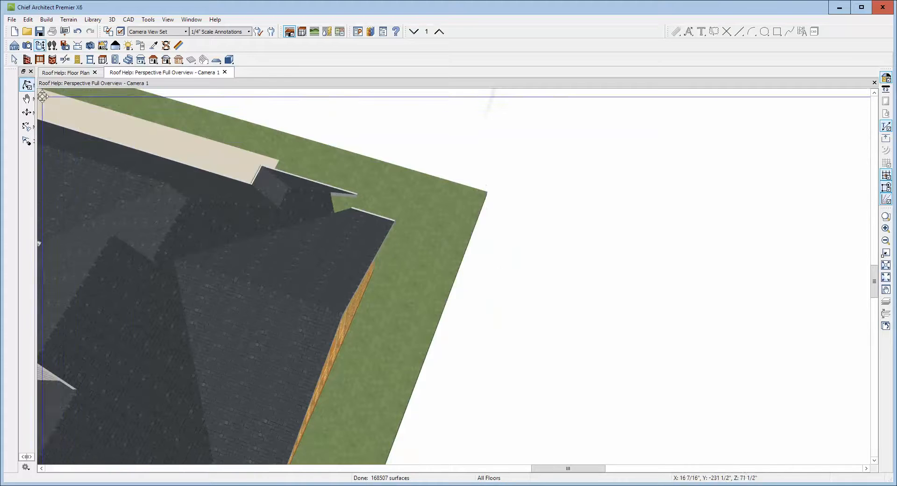
left_click_drag(341, 277, 228, 257)
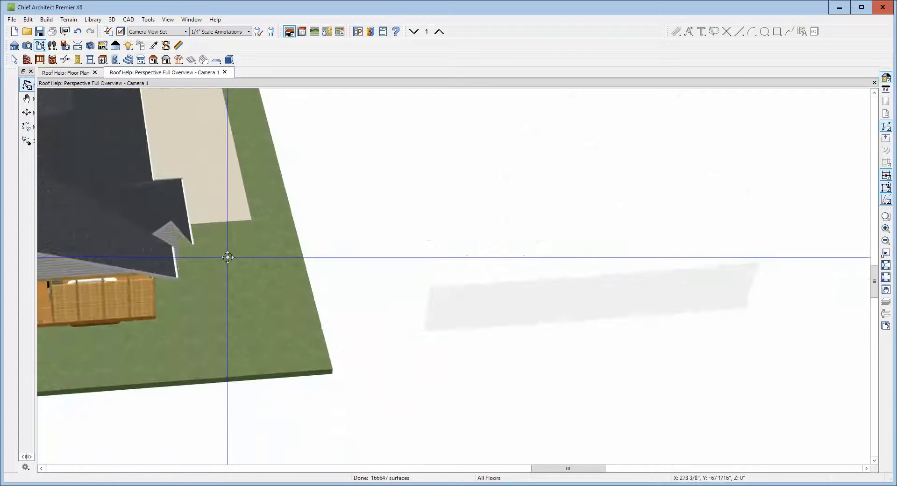
scroll(160, 192, "up", 4)
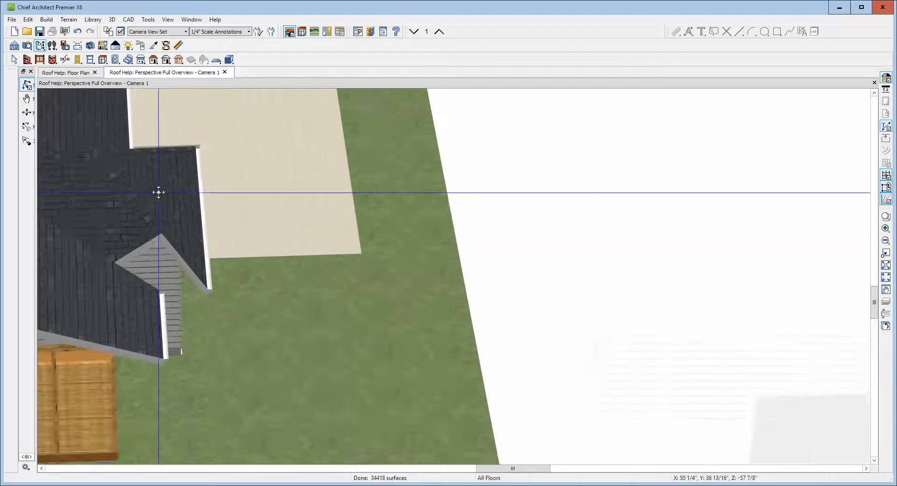
scroll(158, 192, "up", 4)
key("space")
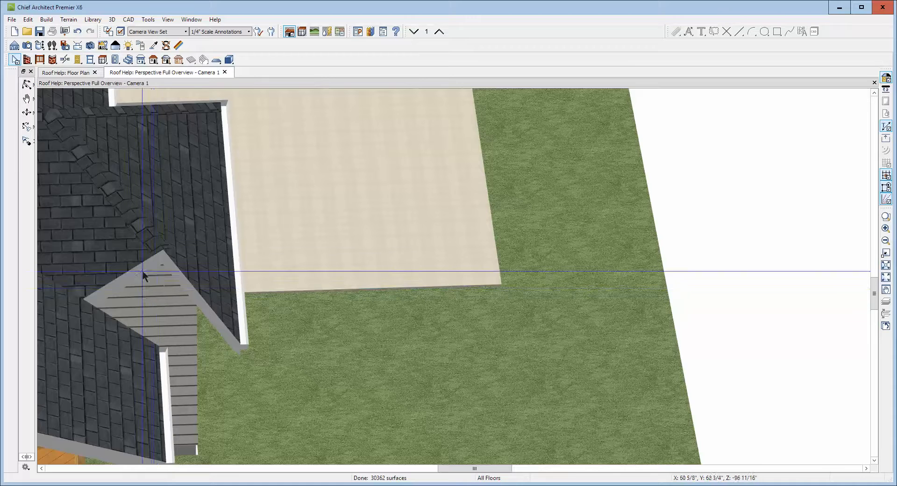
left_click(140, 270)
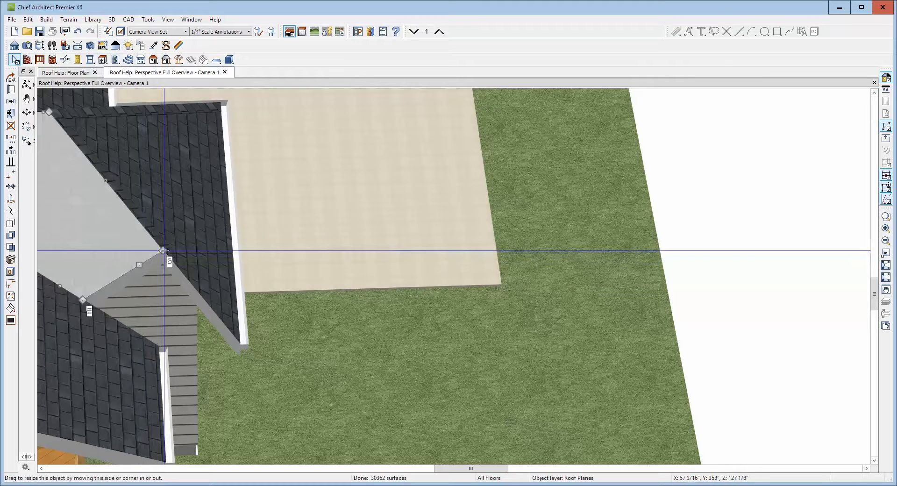
left_click_drag(165, 254, 198, 301)
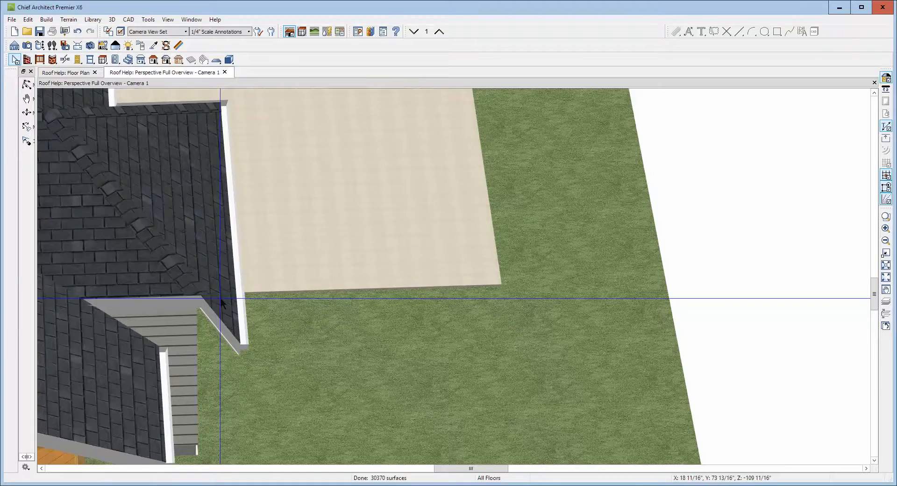
In the floor plan, make one vertically reflected copy of the master bath bump-out's lower roof plane and move it to the ridge's opposite side
scroll(220, 301, "down", 3)
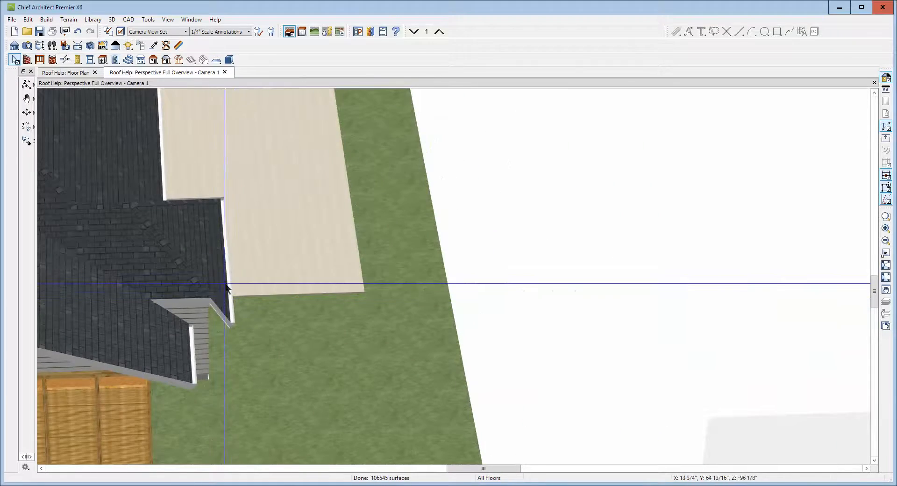
key("ctrl+Tab")
scroll(429, 279, "down", 4)
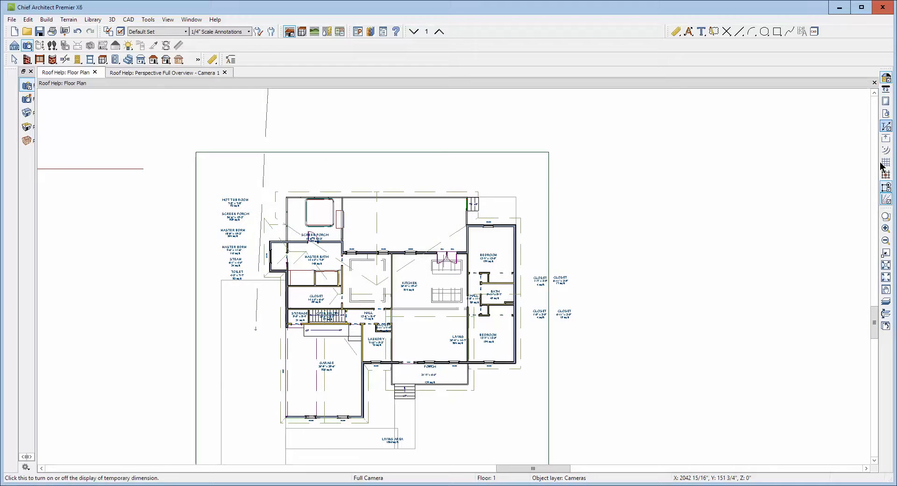
left_click(885, 218)
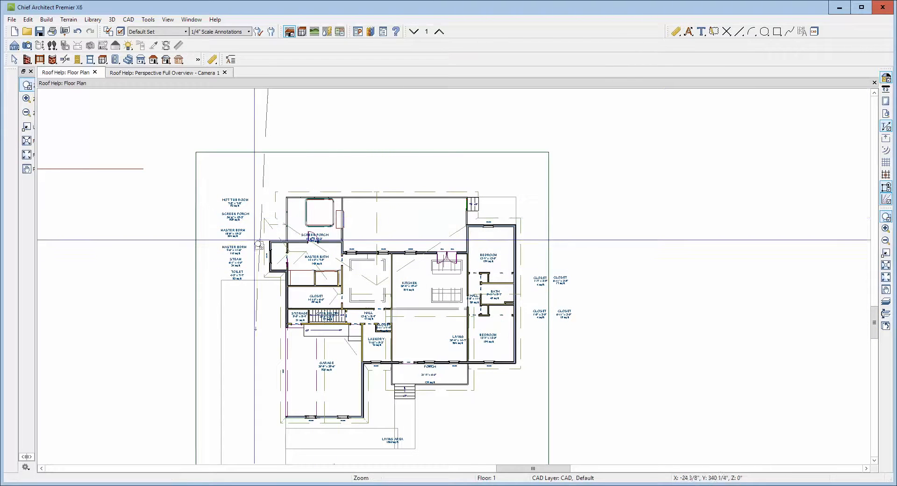
left_click_drag(213, 195, 343, 300)
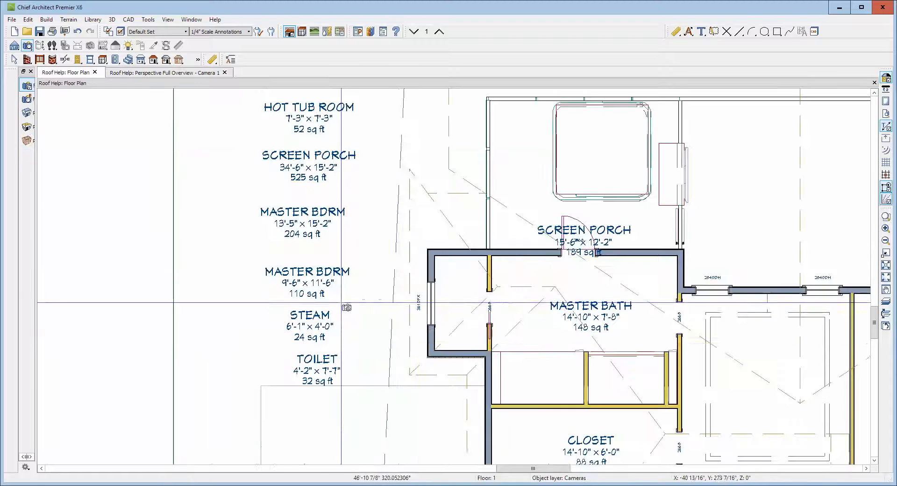
left_click(455, 375)
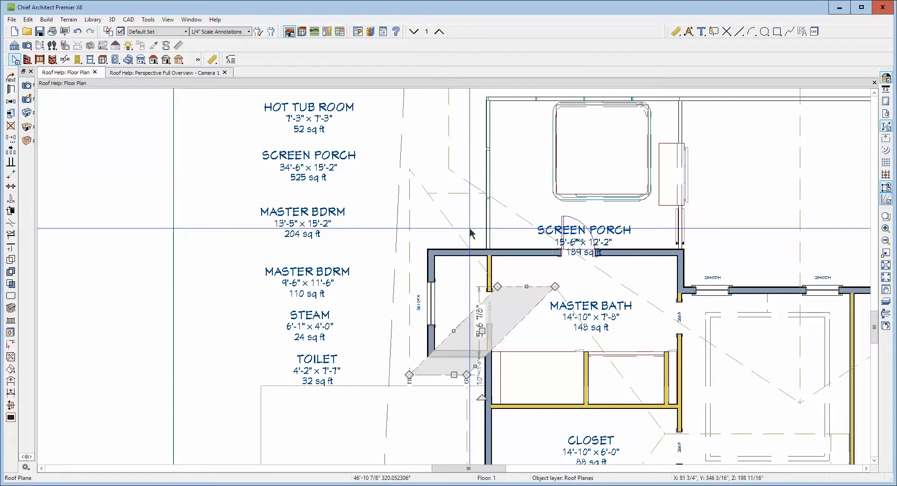
key("Escape")
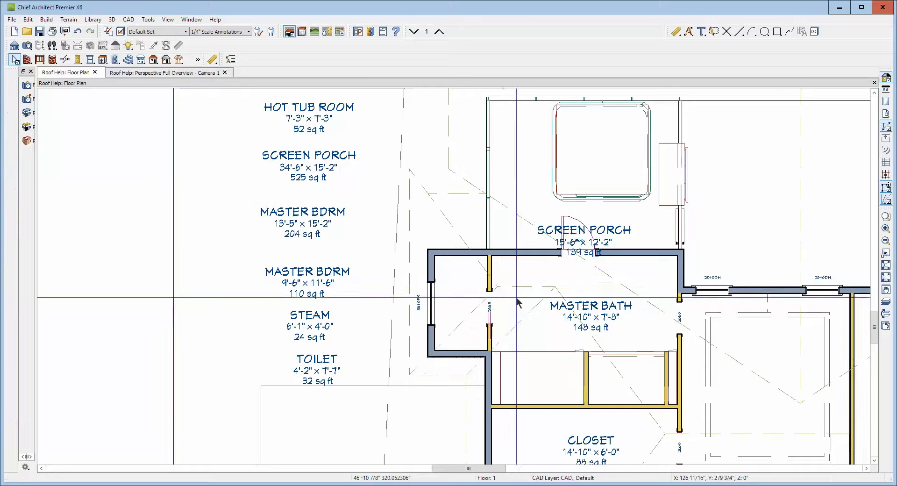
right_click(444, 377)
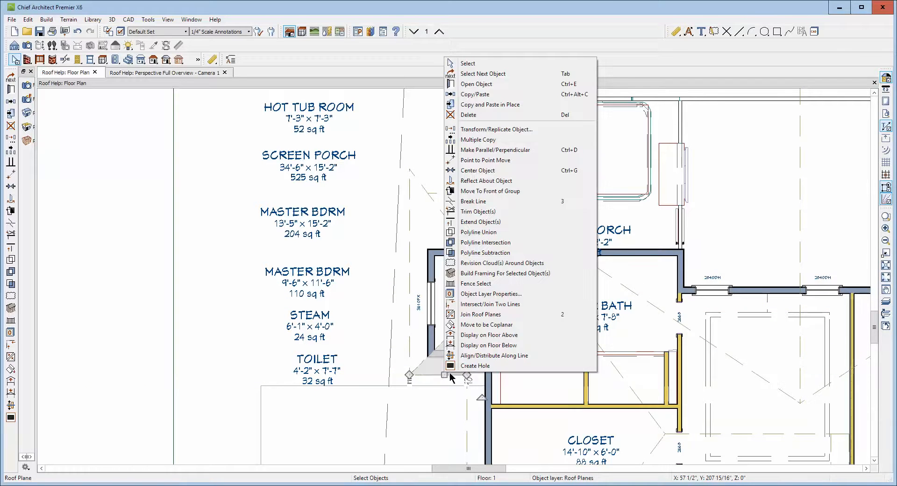
left_click(478, 130)
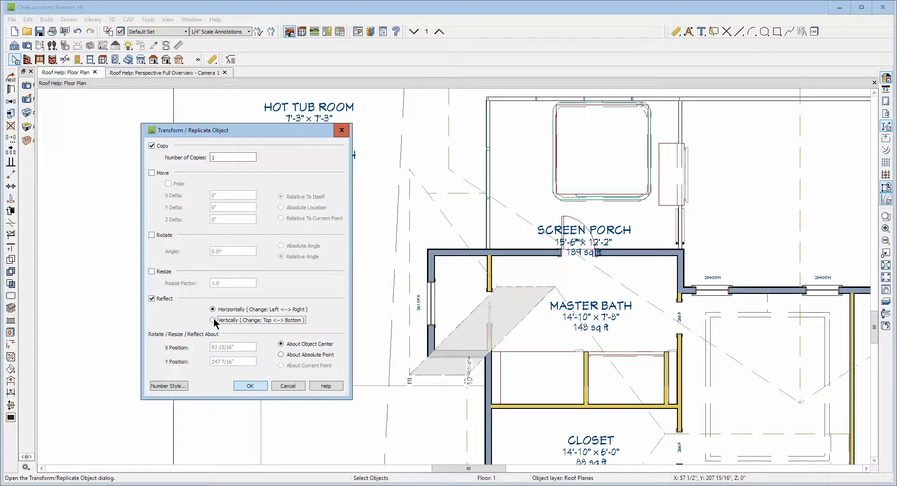
left_click(250, 386)
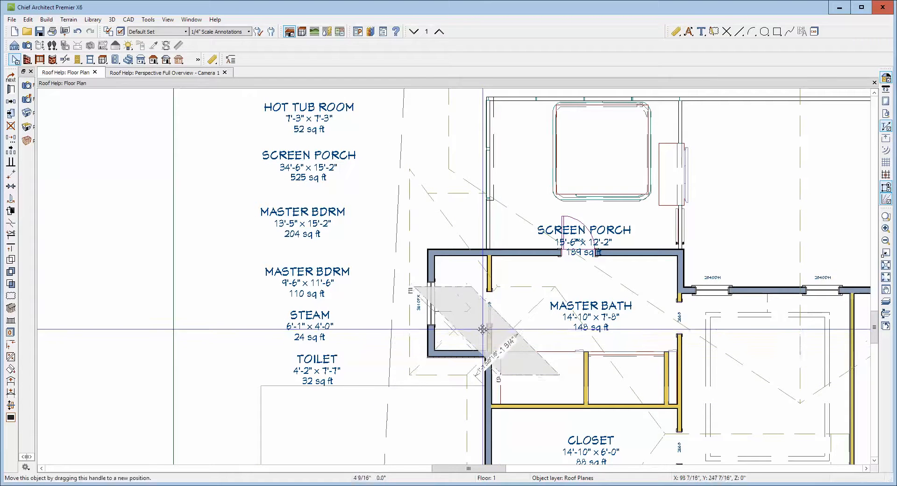
left_click_drag(482, 331, 487, 243)
left_click(462, 230)
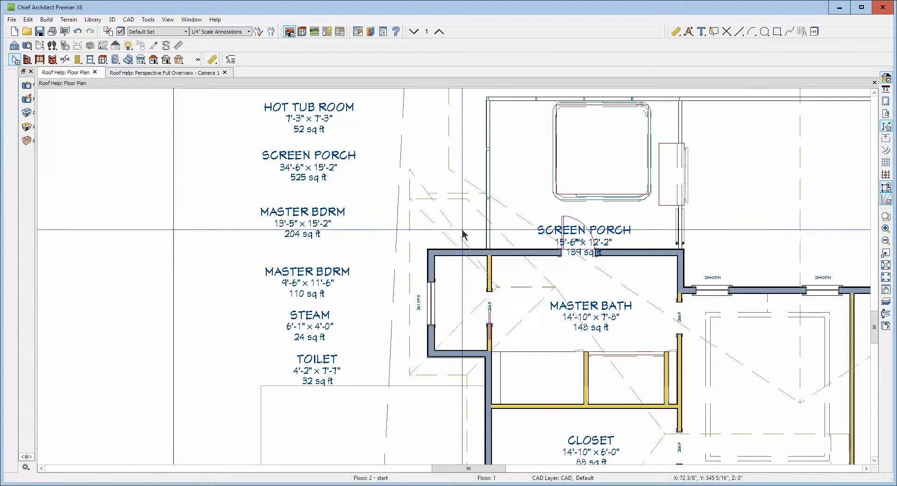
Join the sloping edge of the master bath bump-out's triangular end roof plane to the mirrored roof plane with Join Roof Planes
left_click(455, 225)
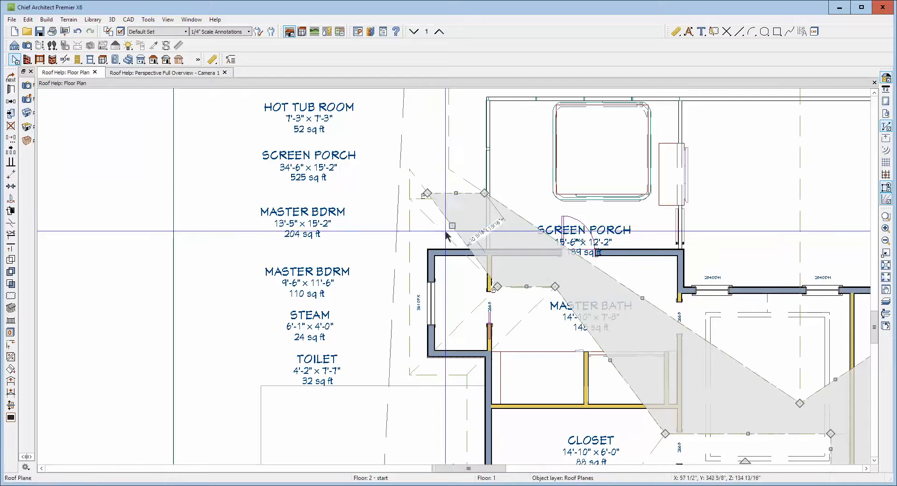
left_click(443, 229)
left_click(441, 229)
left_click(426, 184)
left_click(426, 184)
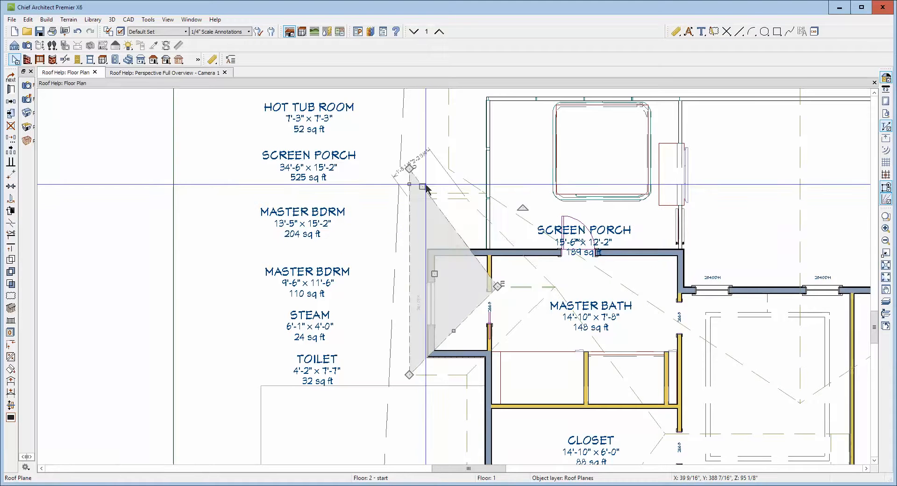
left_click(446, 234)
key("Escape")
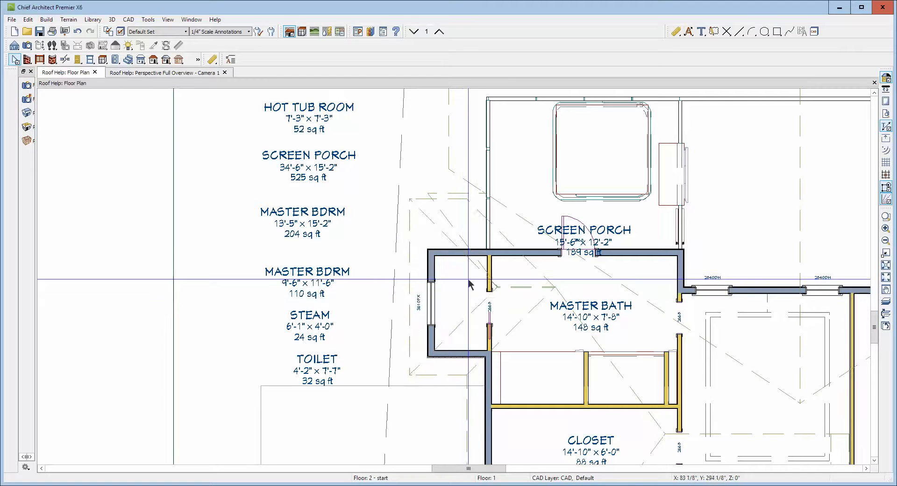
Try to join the bump-out's lower roof plane to its mirrored counterpart along the ridge with Join Roof Planes
right_click(522, 294)
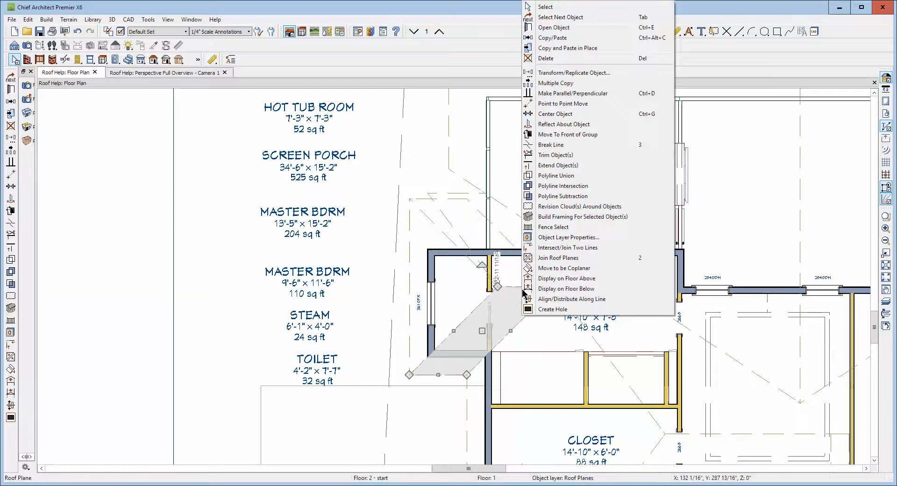
left_click(540, 260)
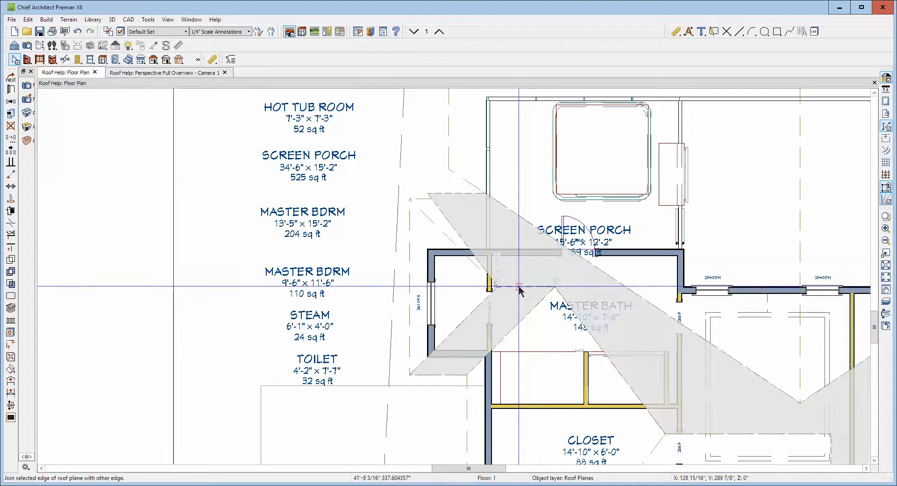
left_click(519, 287)
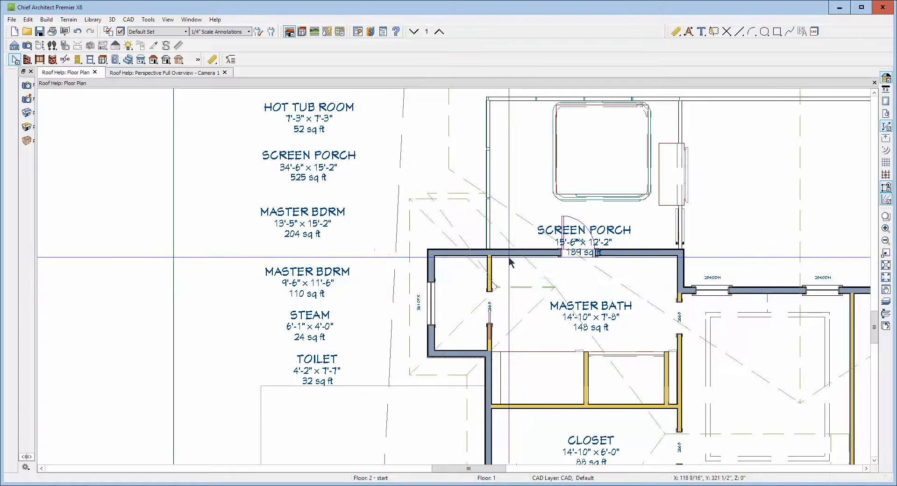
Join the long diagonal edge of the large main roof plane to the roof plane over the screen porch
scroll(511, 244, "down", 2)
left_click(467, 174)
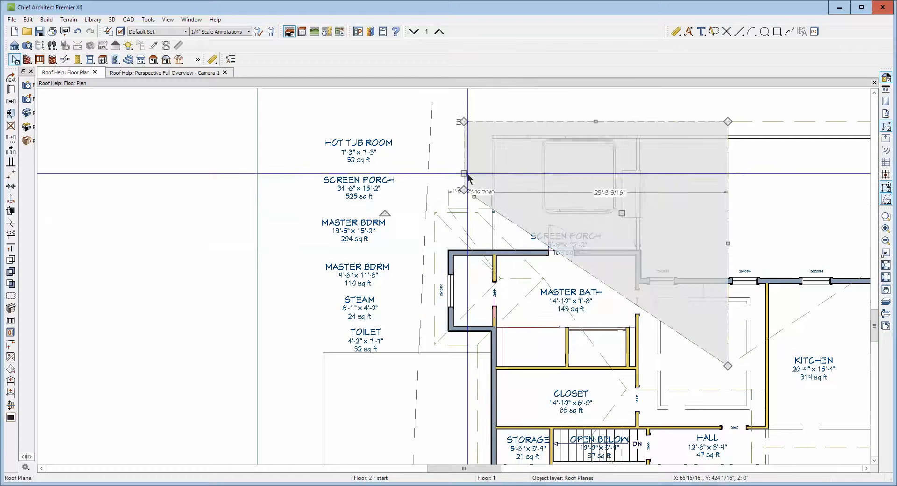
left_click(702, 351)
scroll(353, 415, "up", 1)
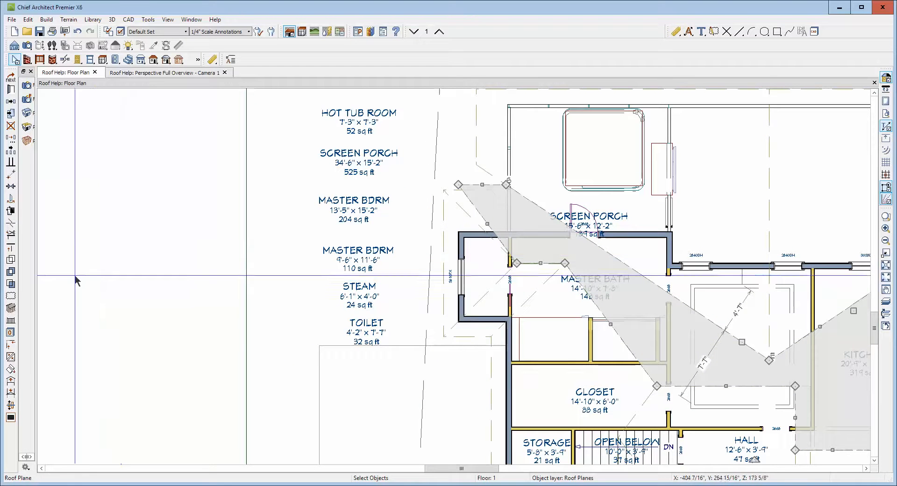
left_click(11, 358)
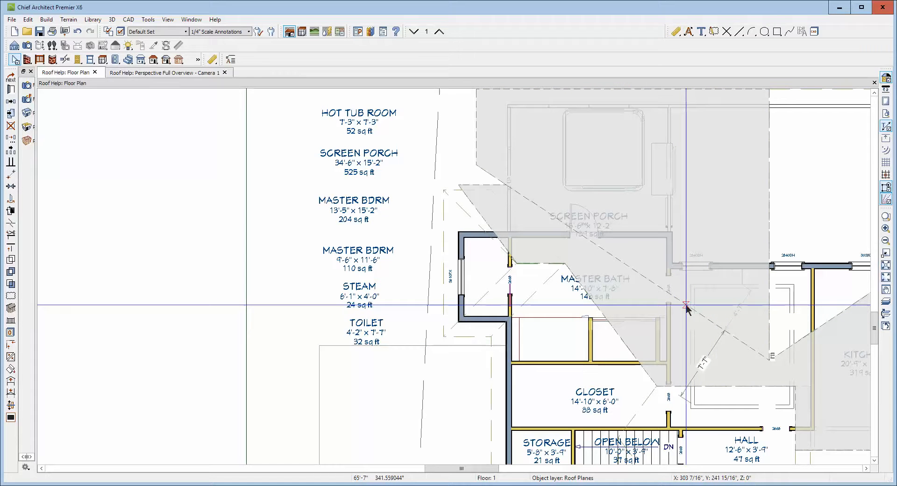
left_click(686, 305)
key("Escape")
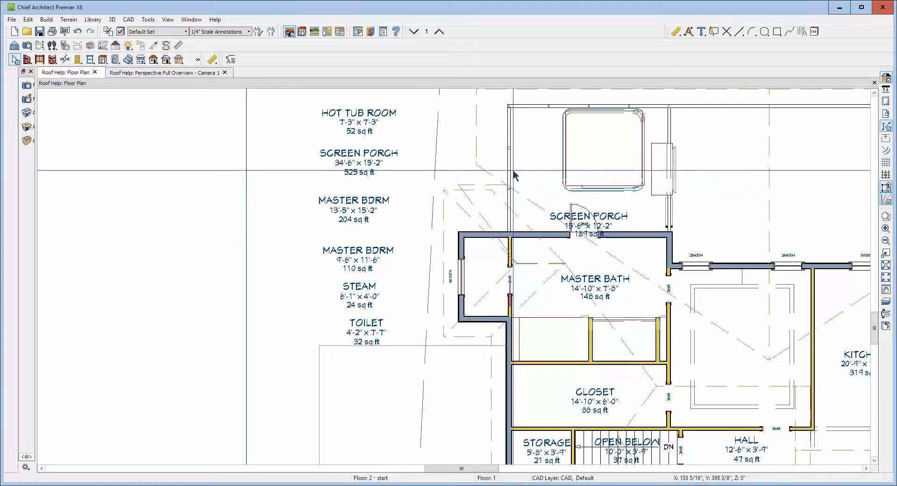
Pull the large roof plane's inner corner away from the bump-out ridge toward the screen porch to uncover the mirrored roof plane
left_click(874, 93)
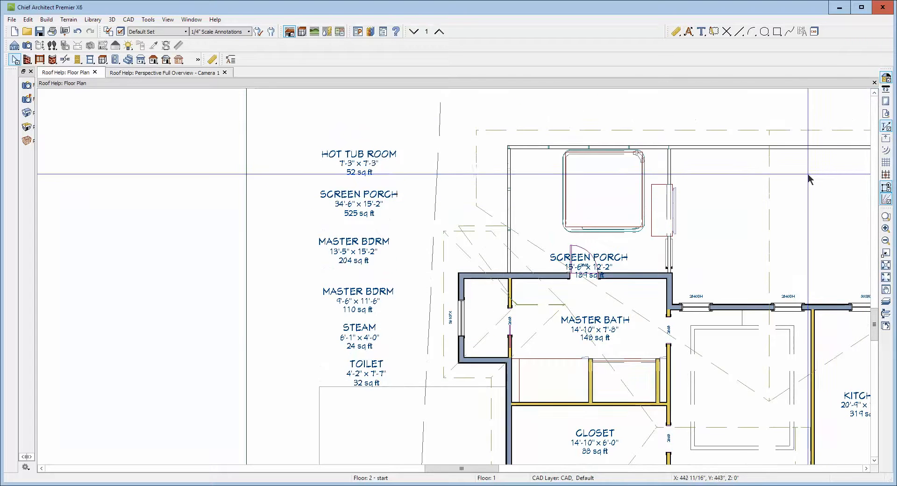
scroll(799, 157, "down", 2)
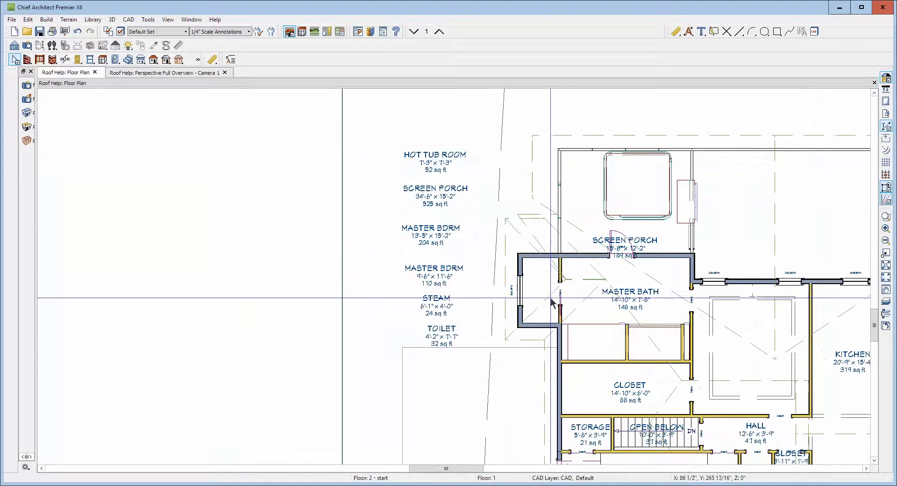
left_click(653, 342)
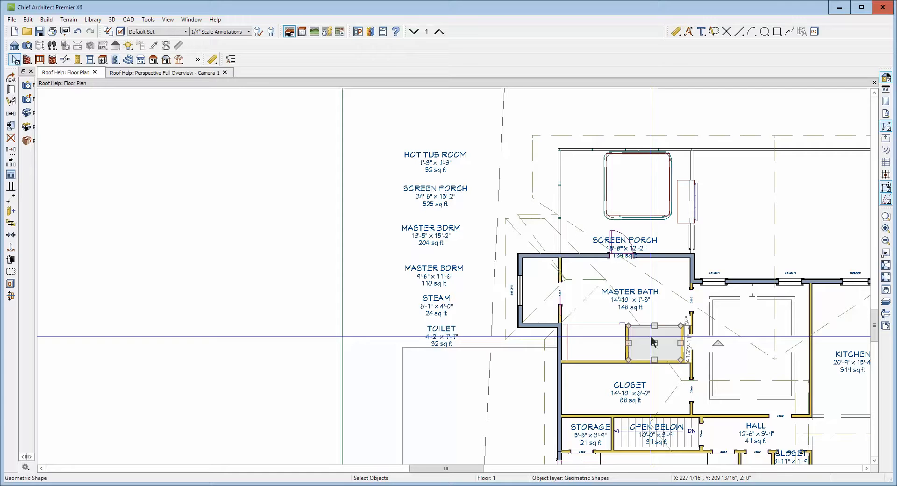
left_click(636, 316)
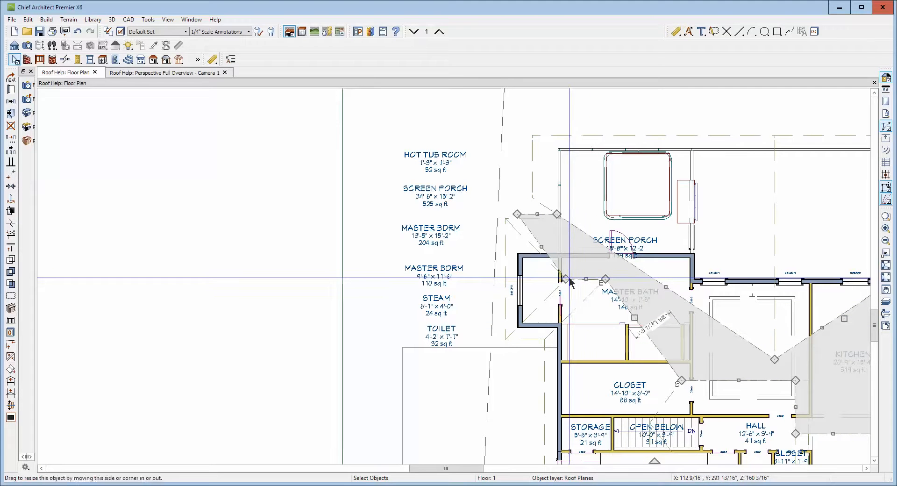
left_click_drag(568, 278, 579, 243)
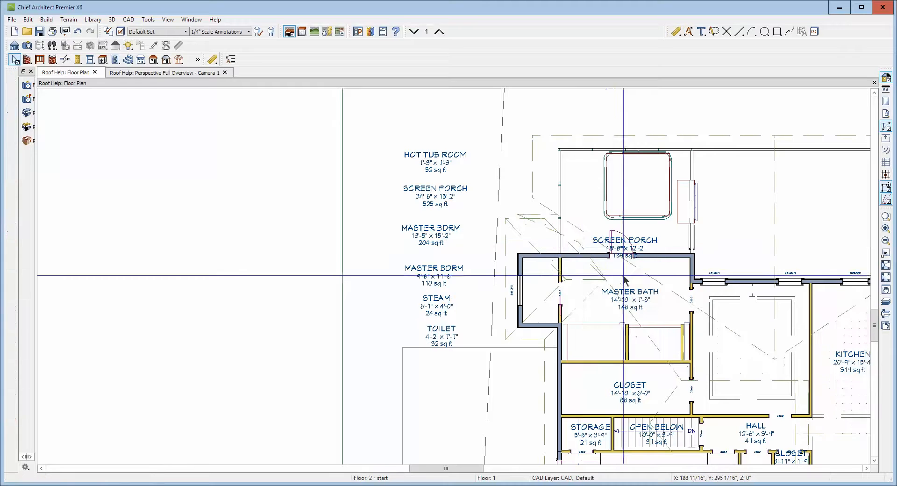
Join the bump-out's lower roof plane to its mirrored counterpart along the shared ridge
right_click(584, 286)
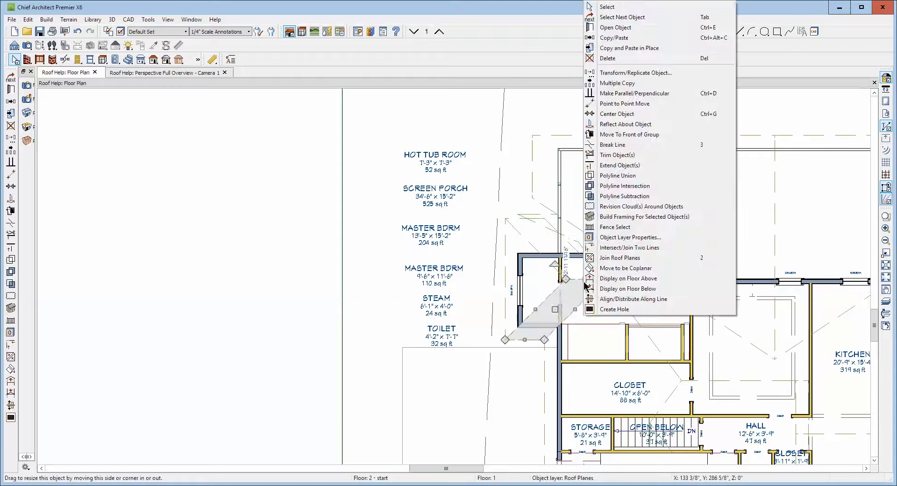
left_click(598, 257)
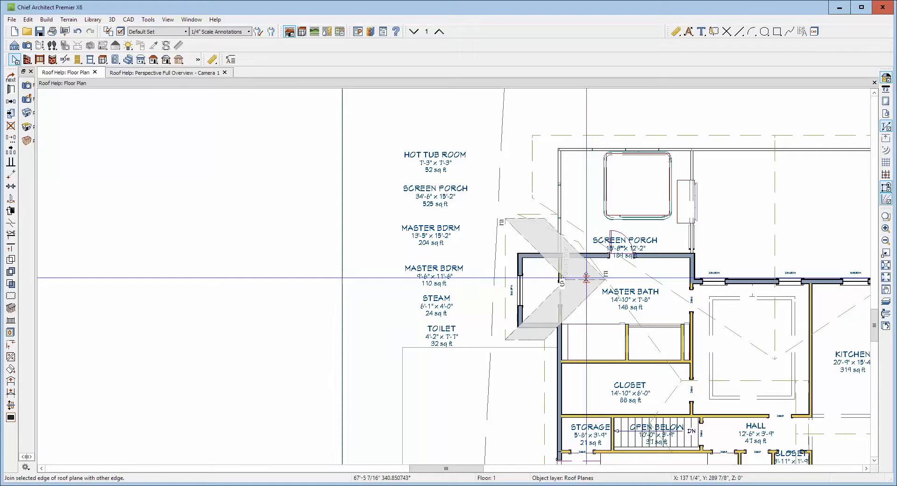
left_click(585, 278)
Reshape the large roof plane's short outer edge so it lines up with the outer edge of the screen porch roof
scroll(596, 283, "up", 1)
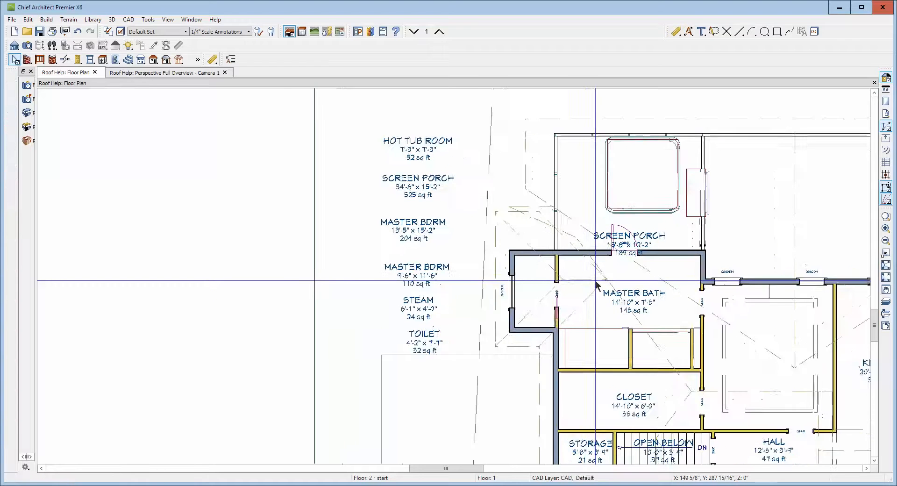
scroll(596, 283, "up", 1)
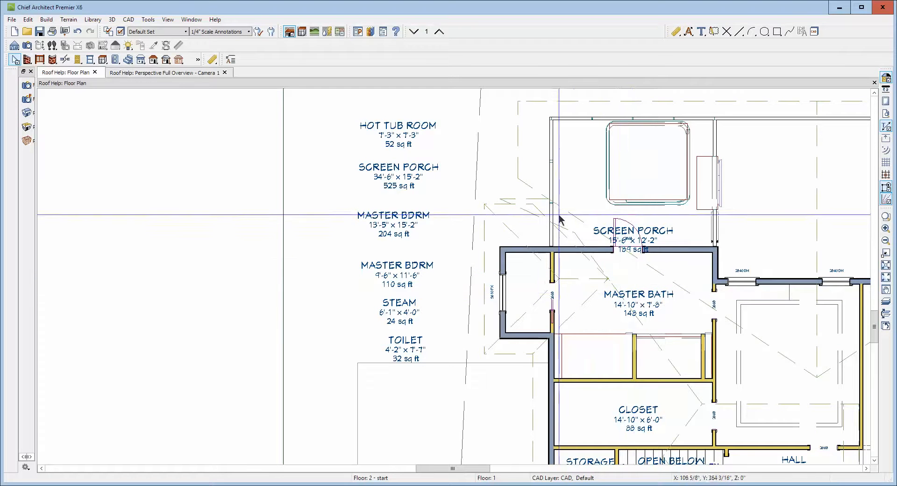
left_click(536, 204)
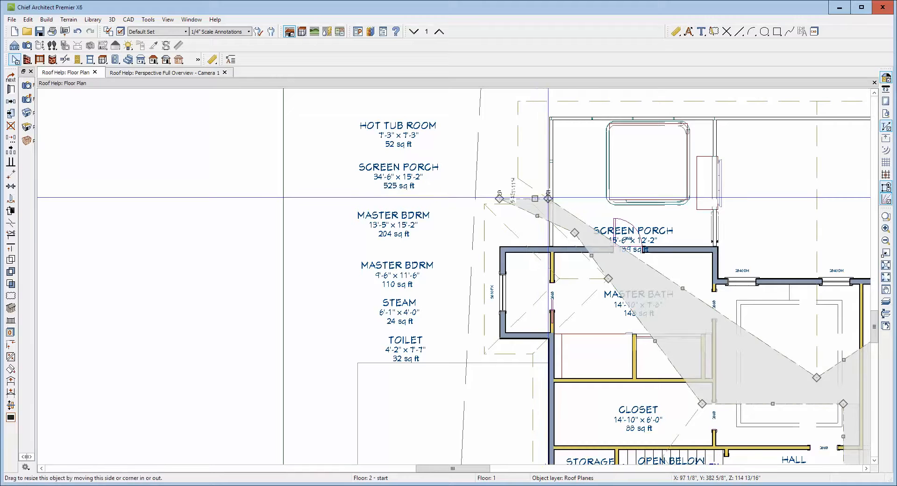
left_click_drag(526, 176, 521, 206)
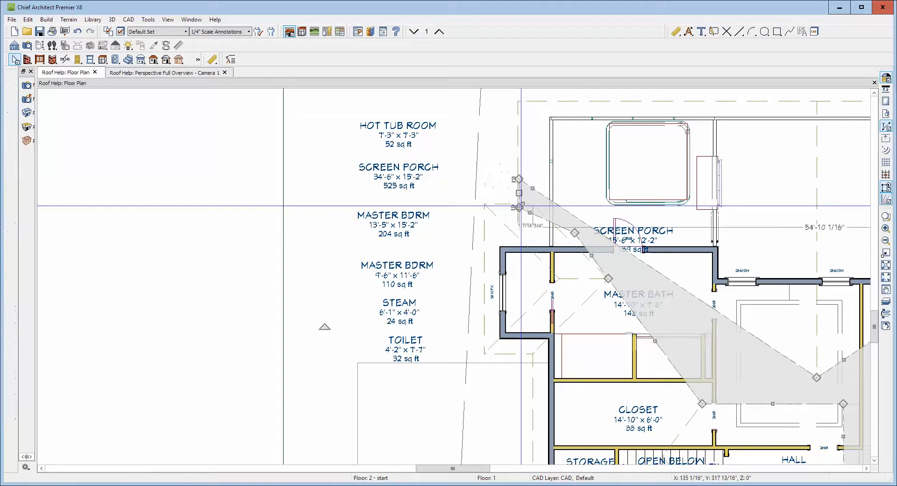
left_click(324, 326)
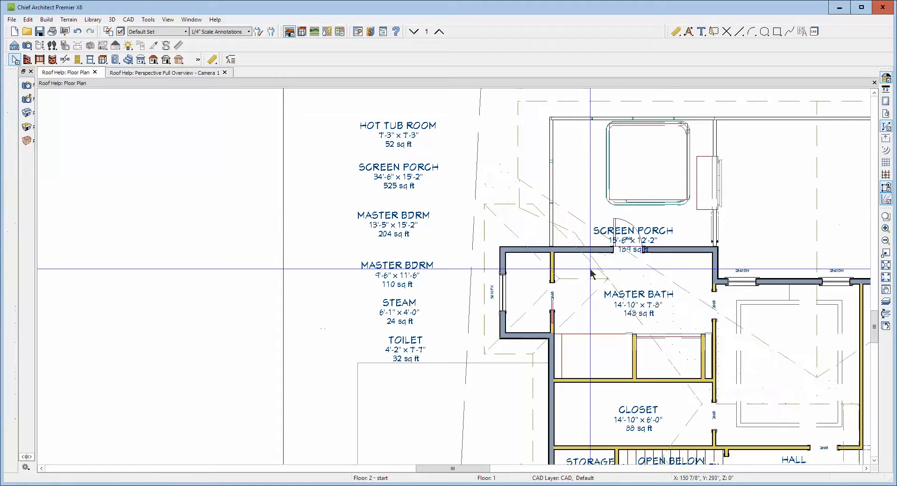
Join the roof plane over the closet to the large main roof plane along their shared diagonal edge
right_click(640, 323)
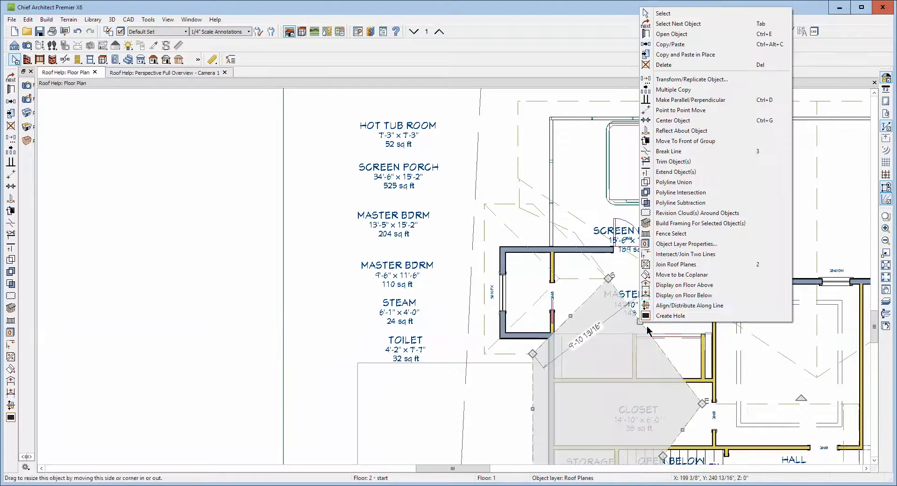
left_click(656, 264)
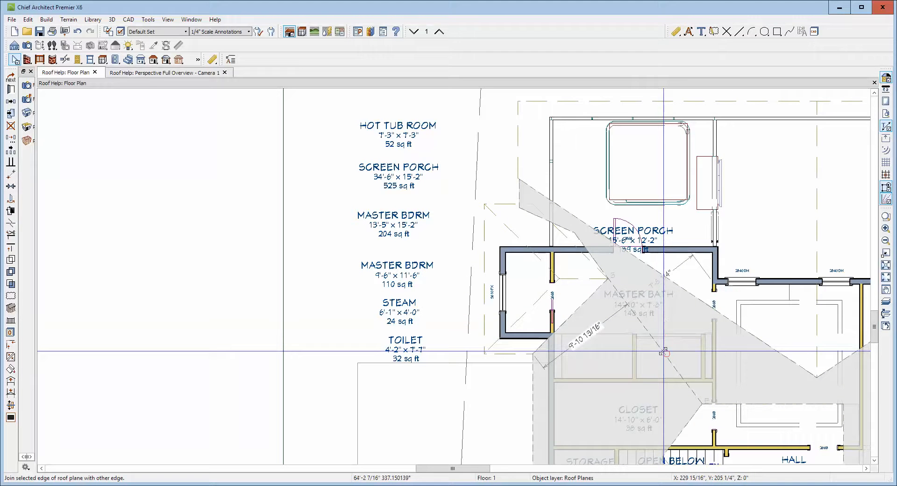
left_click(664, 351)
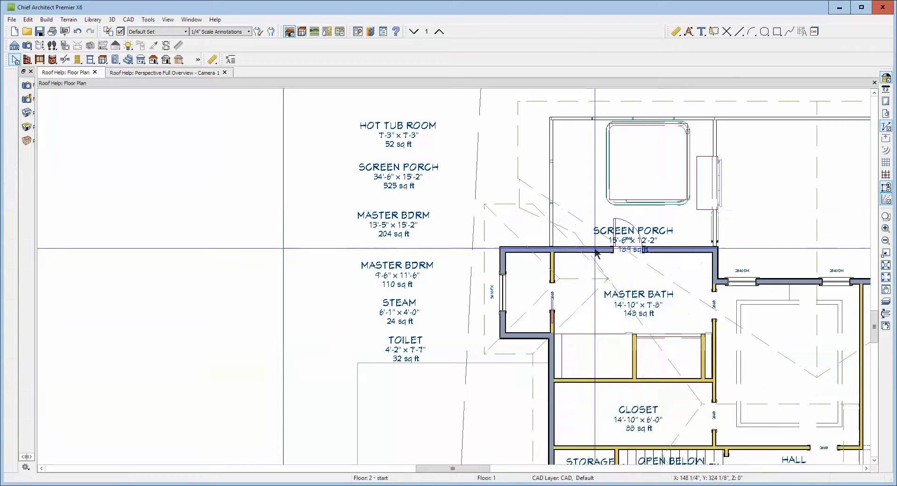
Pull the large roof plane's sloping lower edge onto the bump-out ridge's inner end so the extra break disappears
left_click(575, 234)
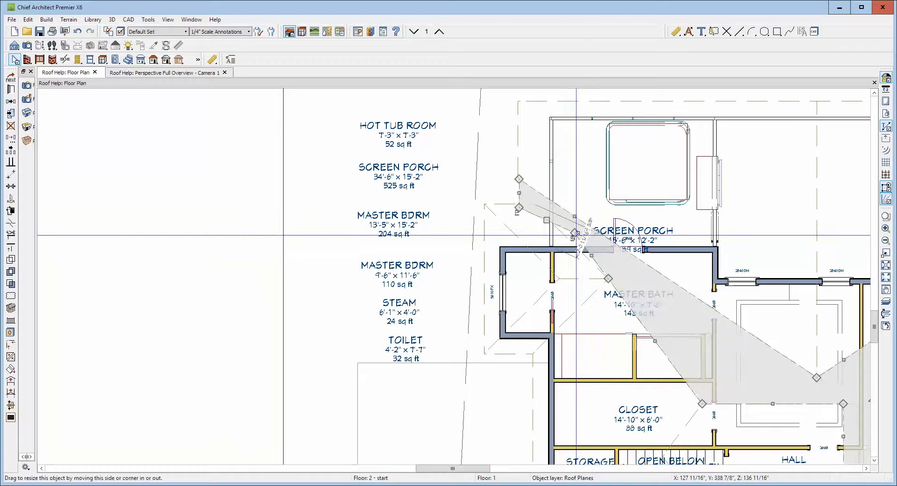
left_click_drag(589, 253, 609, 279)
key("Escape")
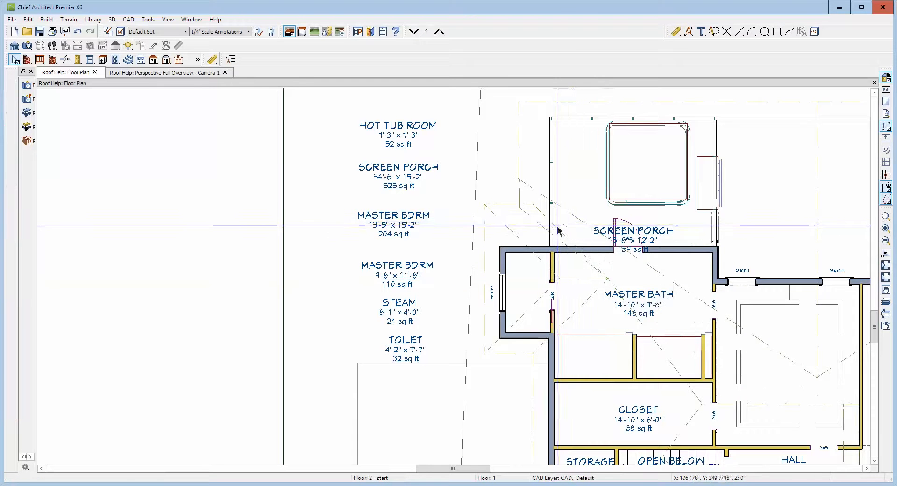
Join the large roof plane's sloping lower edge to the bump-out's mirrored roof plane and dismiss the roof edge warning
right_click(539, 227)
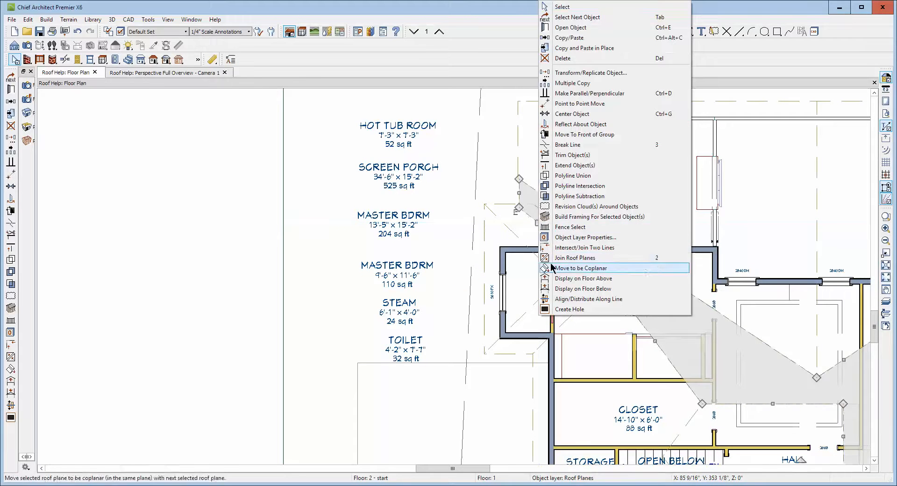
left_click(575, 257)
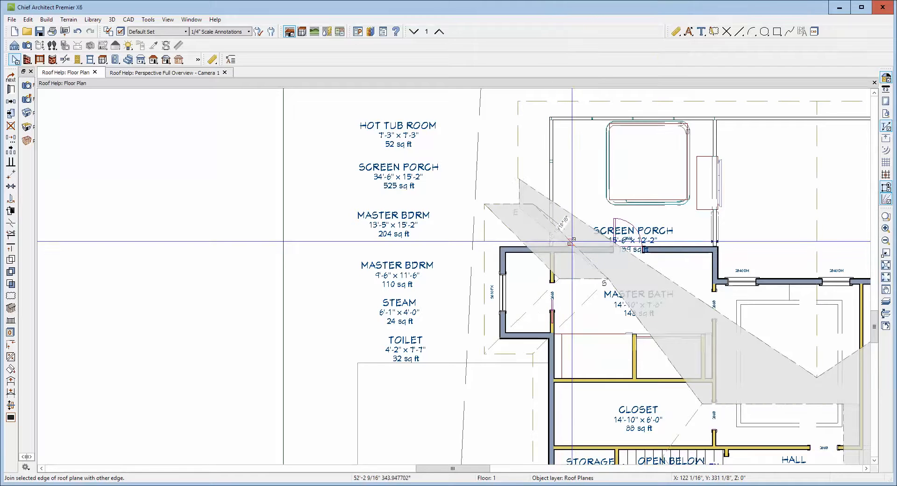
left_click(570, 242)
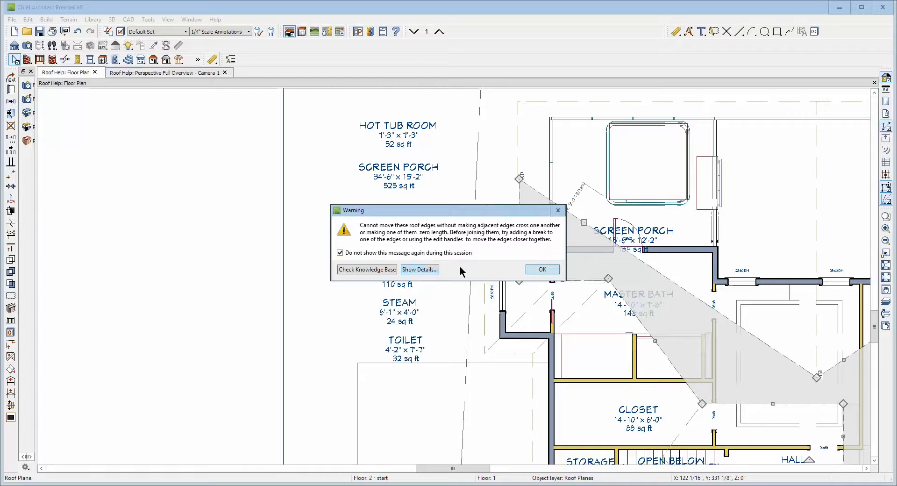
left_click(535, 269)
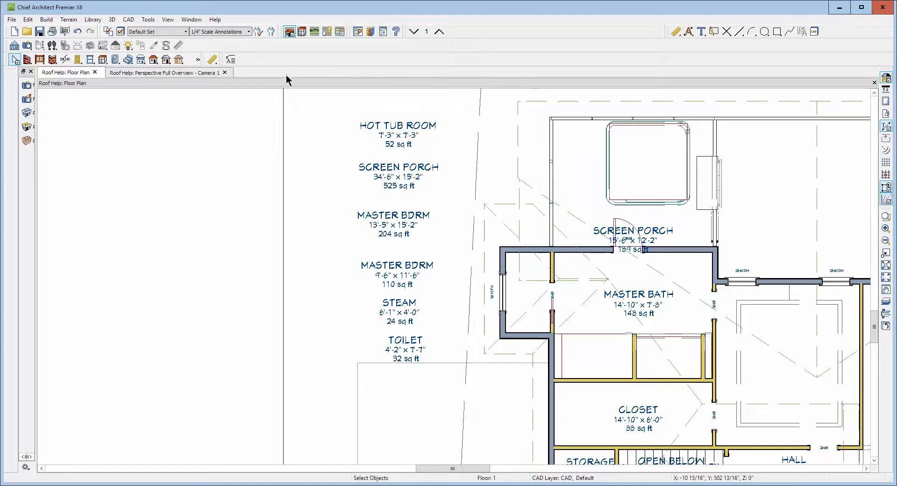
In the 3D camera view, pull the large roof plane's two overlapping corners back to the bump-out ridge's inner end
key("ctrl+Tab")
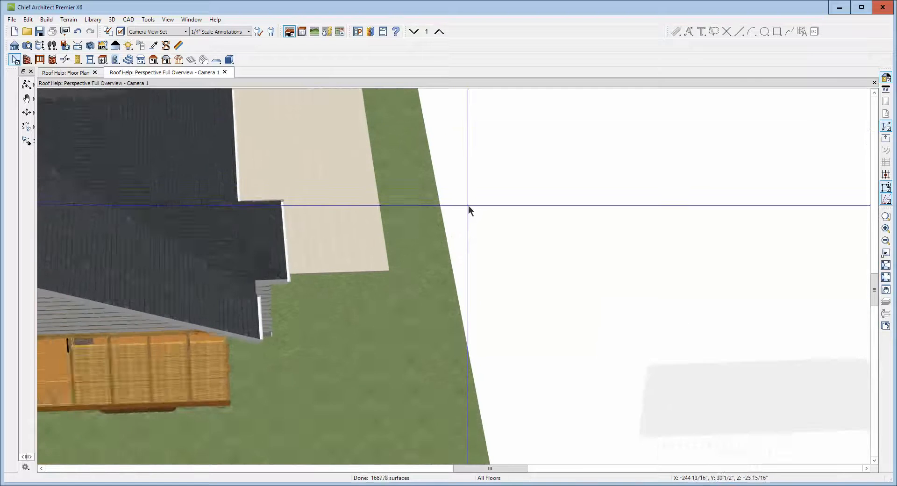
left_click(27, 85)
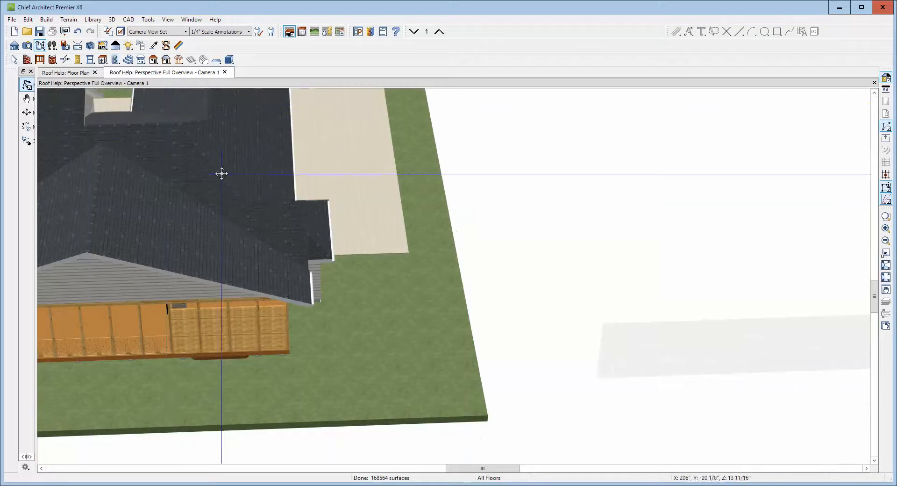
left_click_drag(220, 175, 148, 141)
scroll(160, 132, "up", 8)
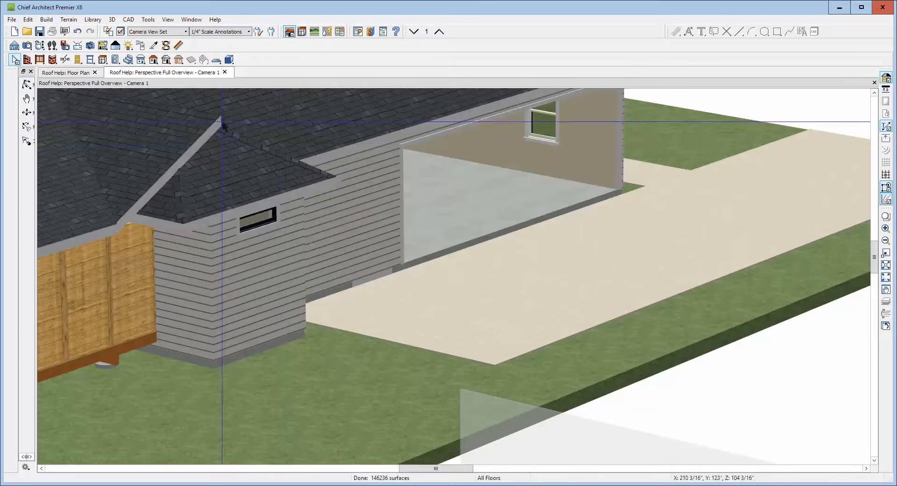
key("space")
left_click(180, 148)
scroll(180, 148, "down", 2)
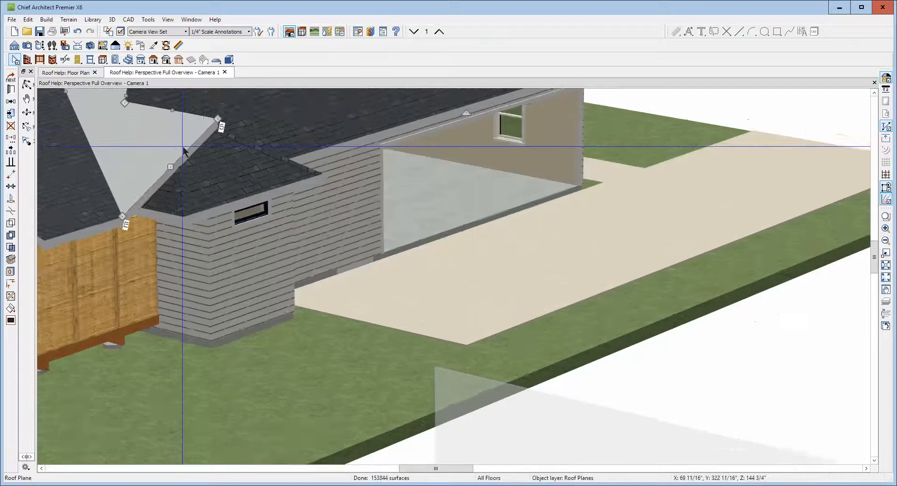
left_click_drag(198, 122, 136, 112)
scroll(145, 118, "up", 2)
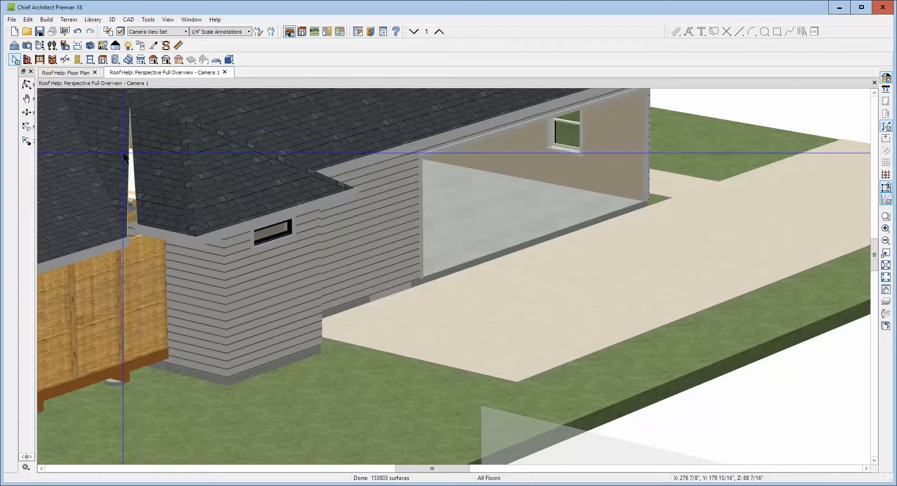
left_click(126, 183)
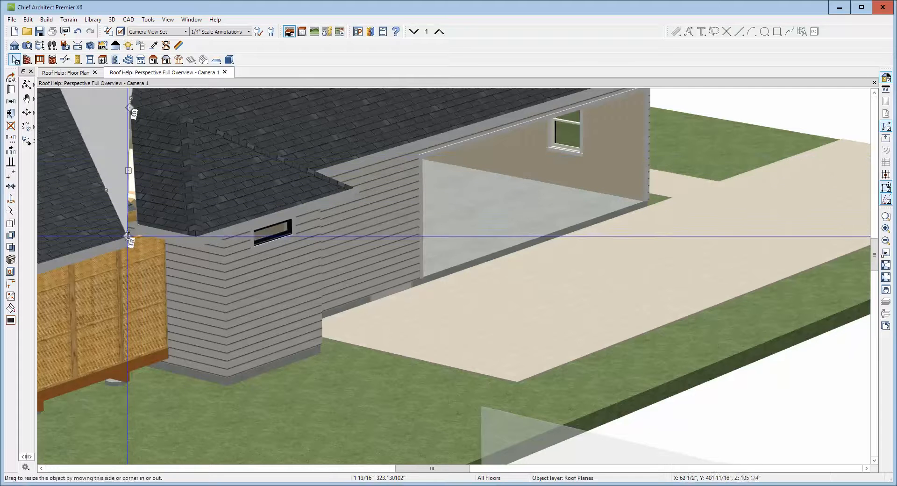
left_click_drag(128, 219, 128, 103)
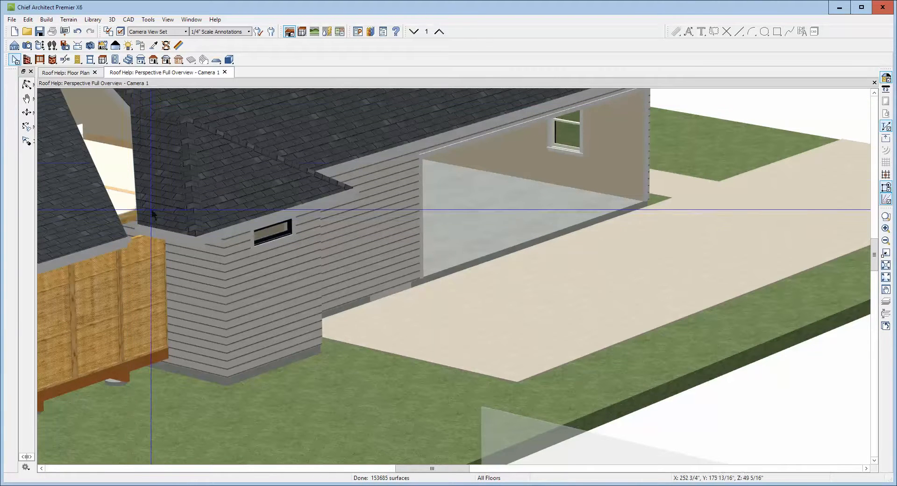
Join the bump-out's porch-side roof plane to the adjoining screen porch roof plane
right_click(142, 166)
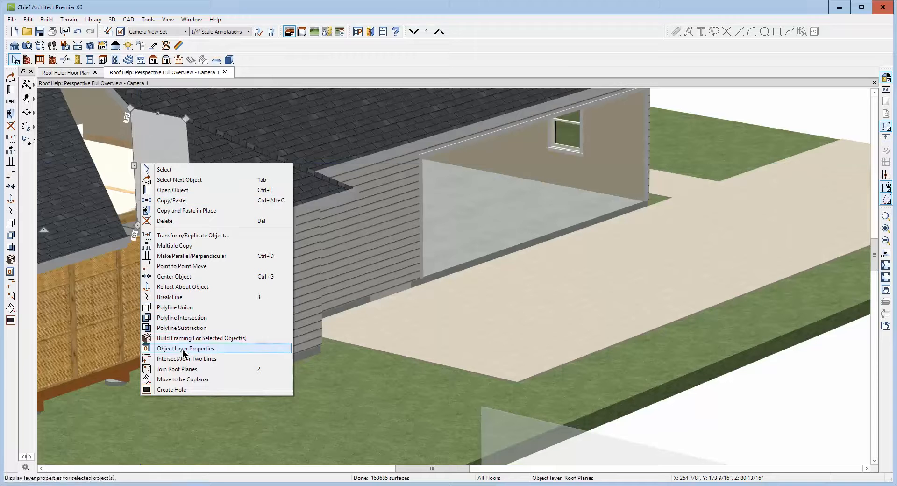
left_click(178, 369)
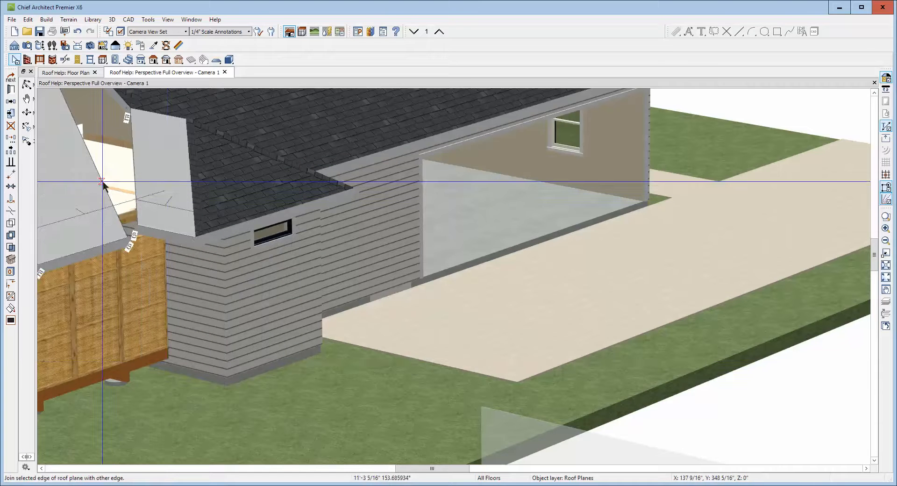
scroll(103, 184, "down", 6)
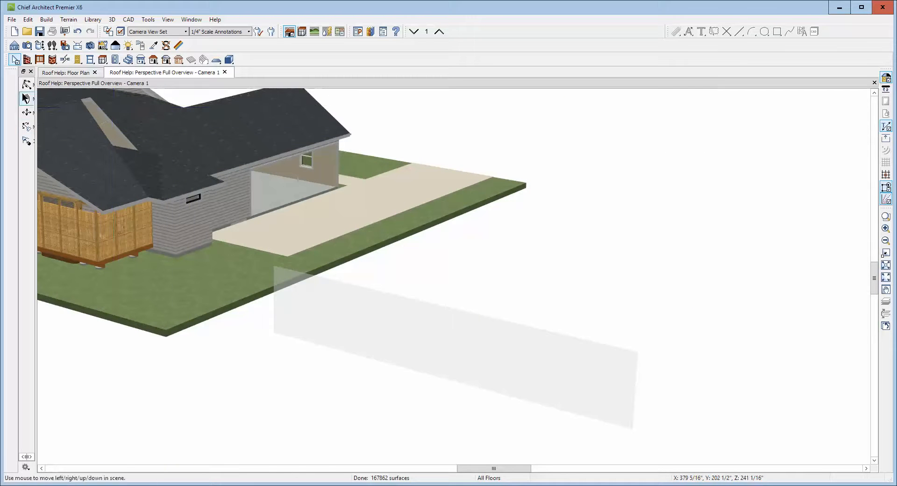
Join the screen porch roof plane's upper sloping edge to the large main roof plane across the long open gap
left_click(26, 85)
left_click_drag(144, 164, 232, 253)
key("space")
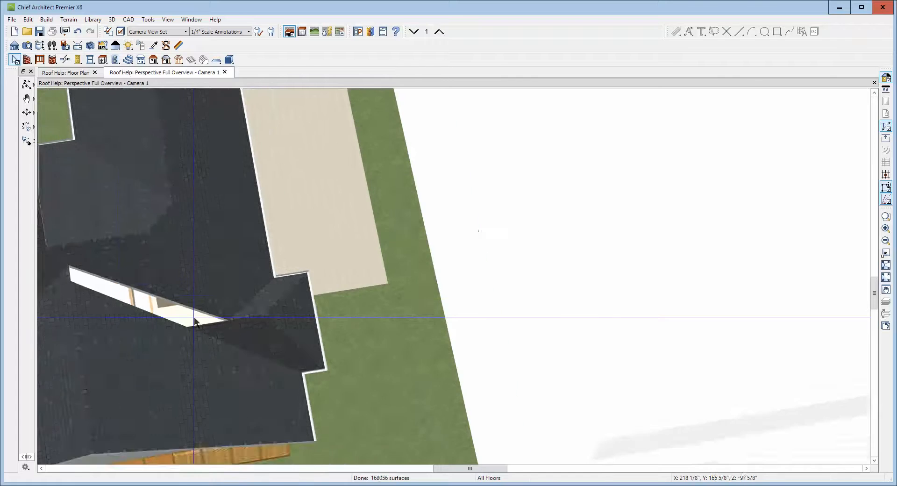
scroll(194, 322, "up", 4)
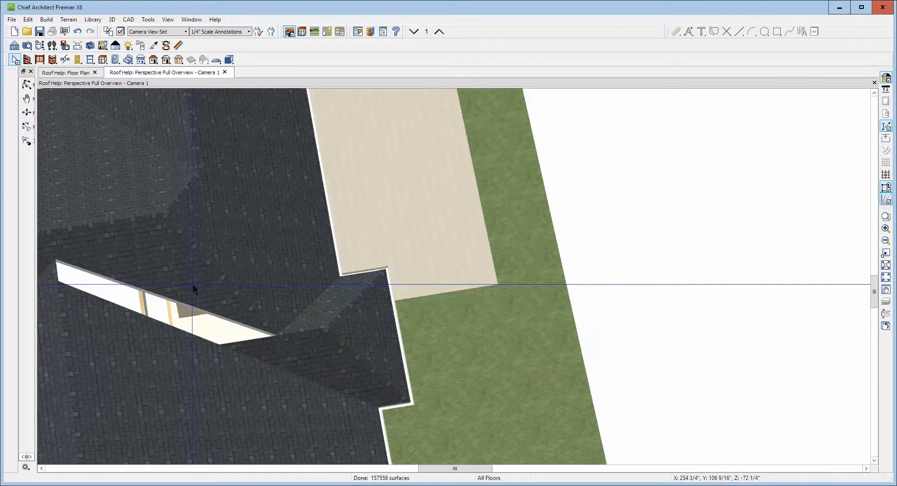
left_click(218, 286)
scroll(219, 267, "down", 3)
key("Escape")
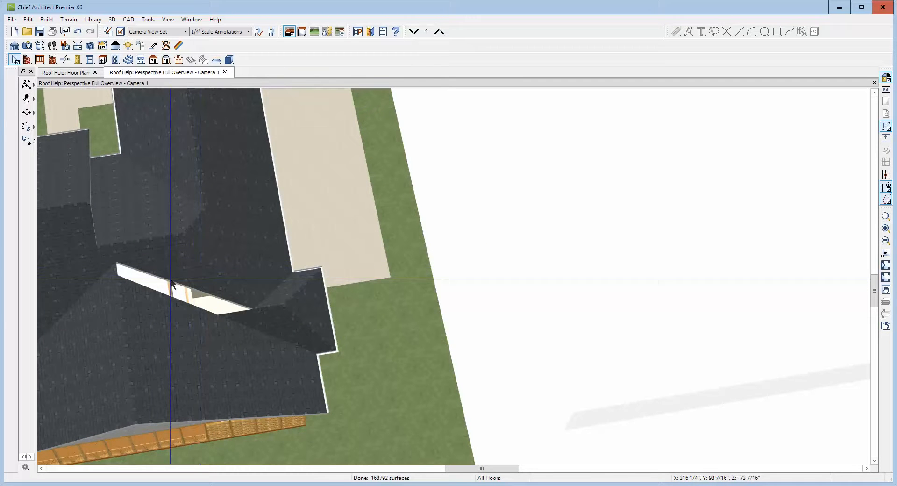
scroll(171, 281, "up", 2)
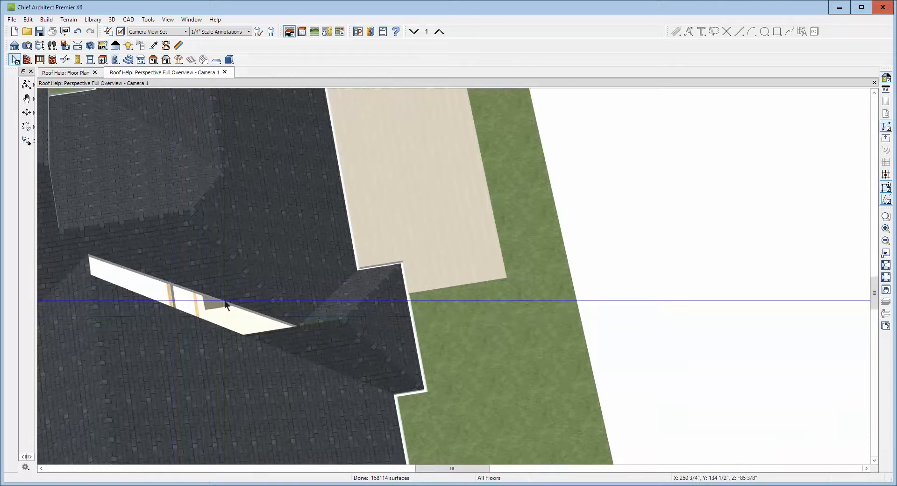
right_click(167, 311)
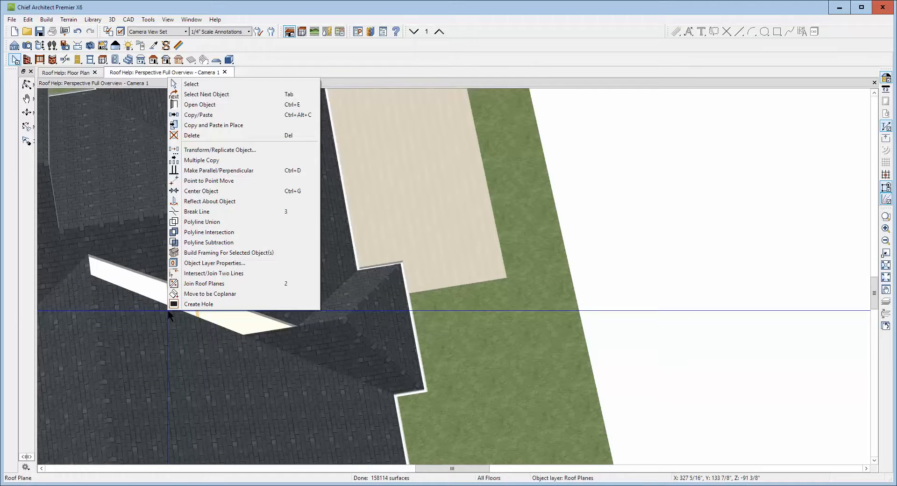
left_click(179, 283)
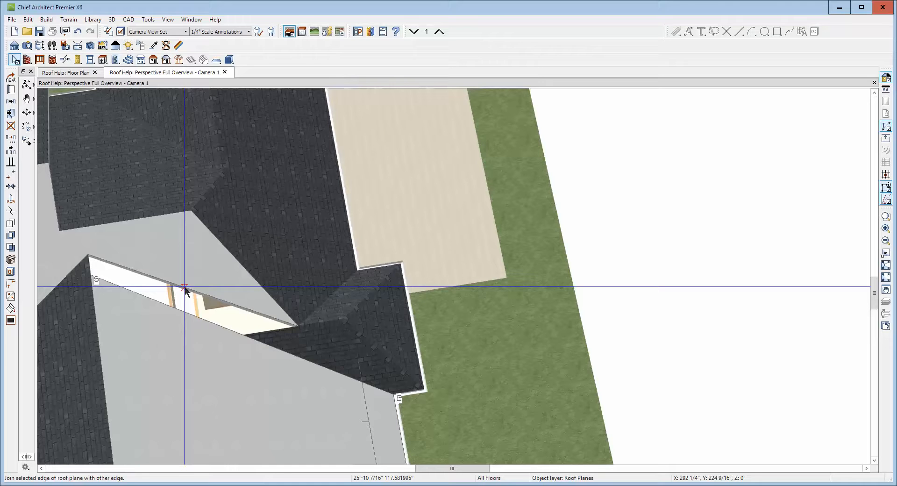
left_click(185, 290)
key("Escape")
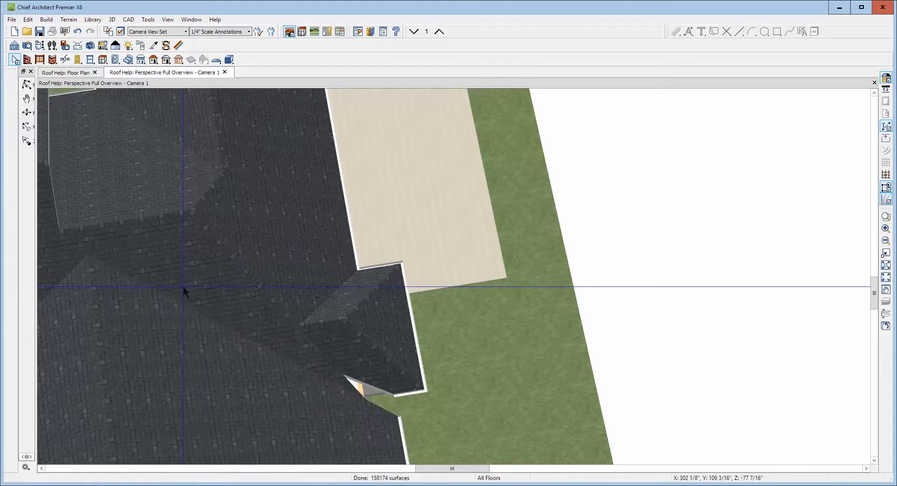
Try to join the lower edge of the bump-out's porch-side roof plane to the large main roof plane
left_click(278, 351)
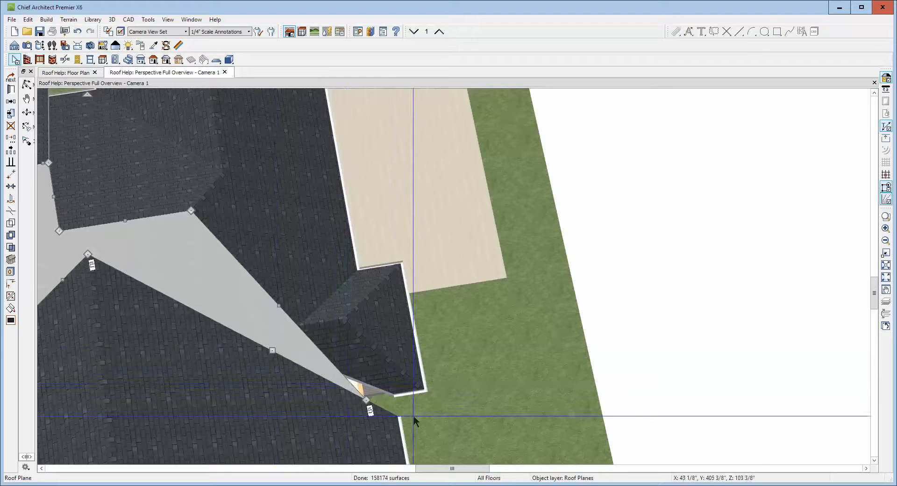
key("Escape")
scroll(365, 415, "up", 5)
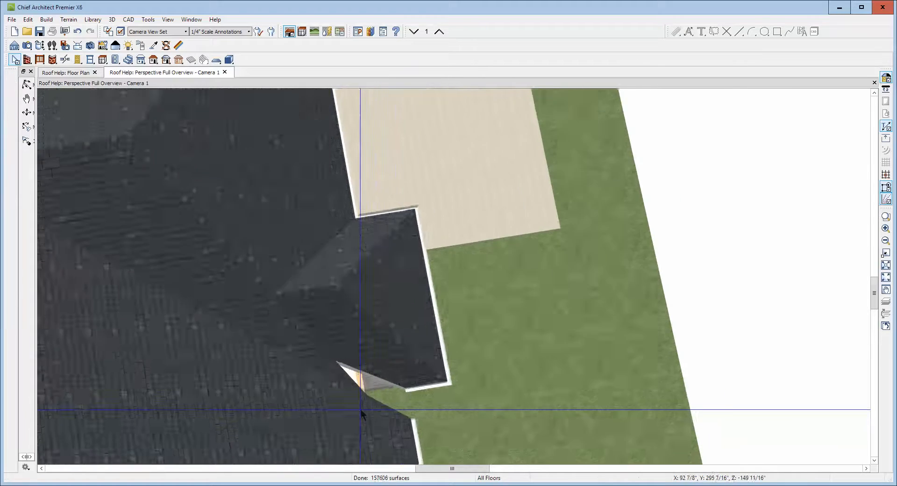
left_click(301, 297)
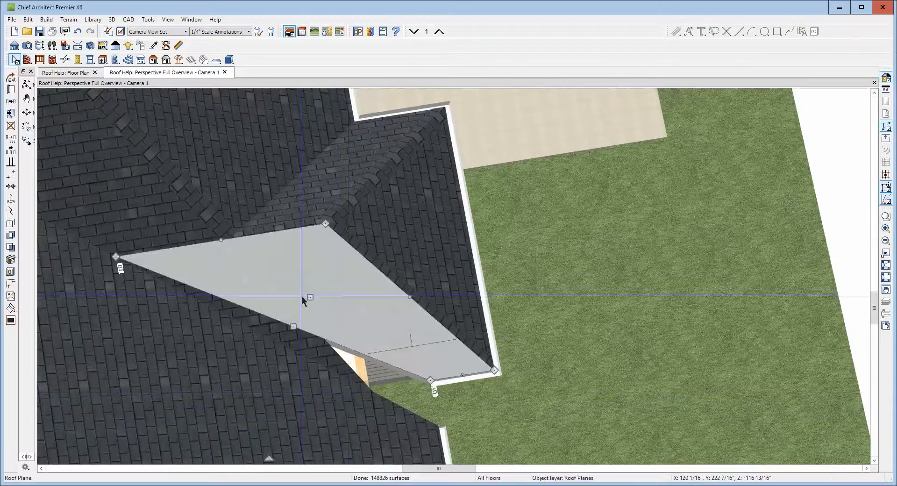
key("Escape")
left_click(321, 312)
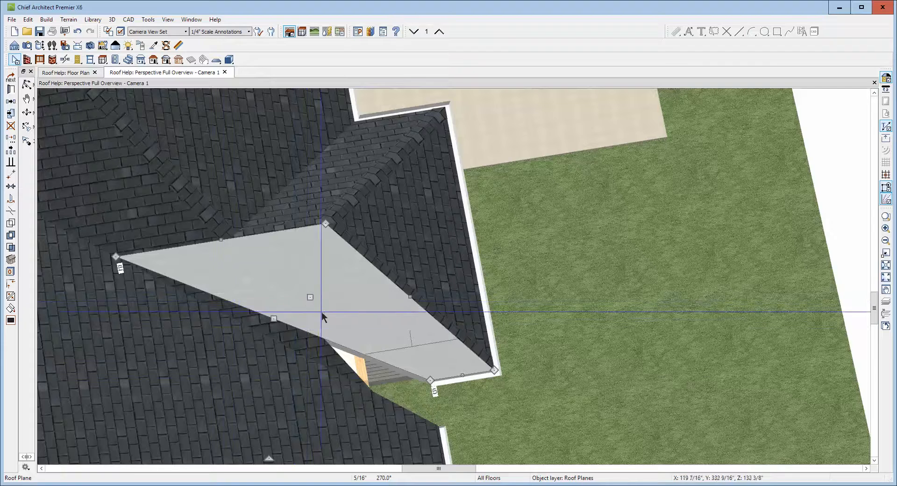
left_click(11, 296)
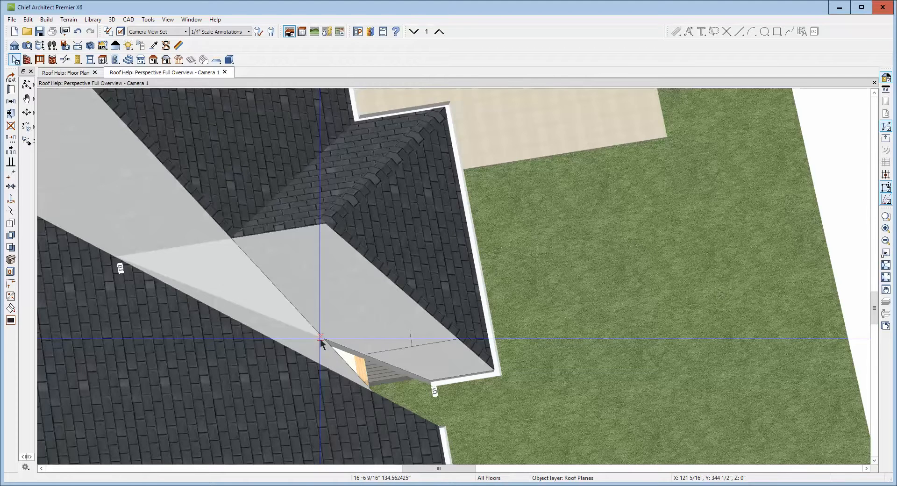
left_click(321, 339)
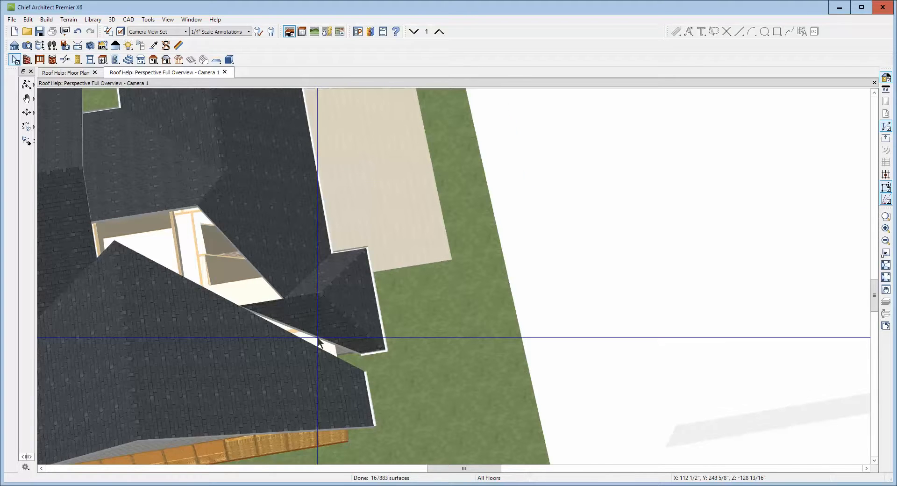
Examine the remaining gap between the bump-out roof and the screen porch roof from above and from the outer corner
scroll(318, 341, "up", 2)
scroll(278, 358, "up", 2)
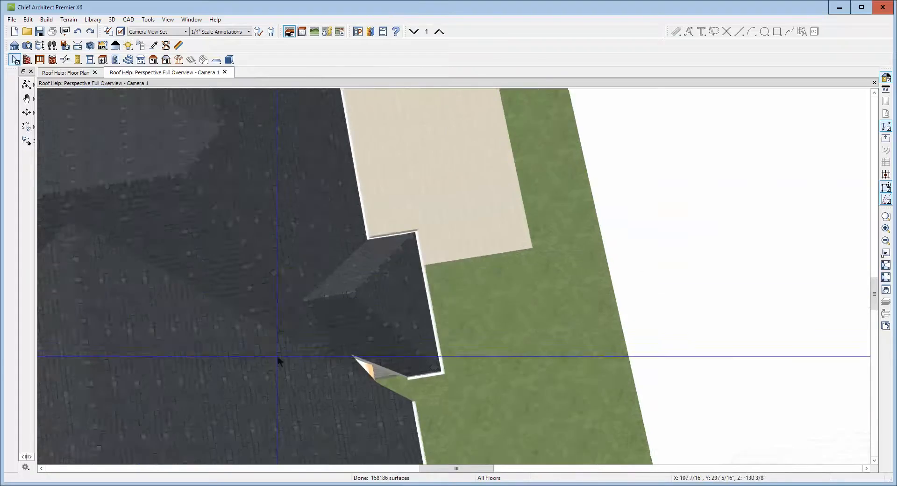
scroll(308, 367, "up", 2)
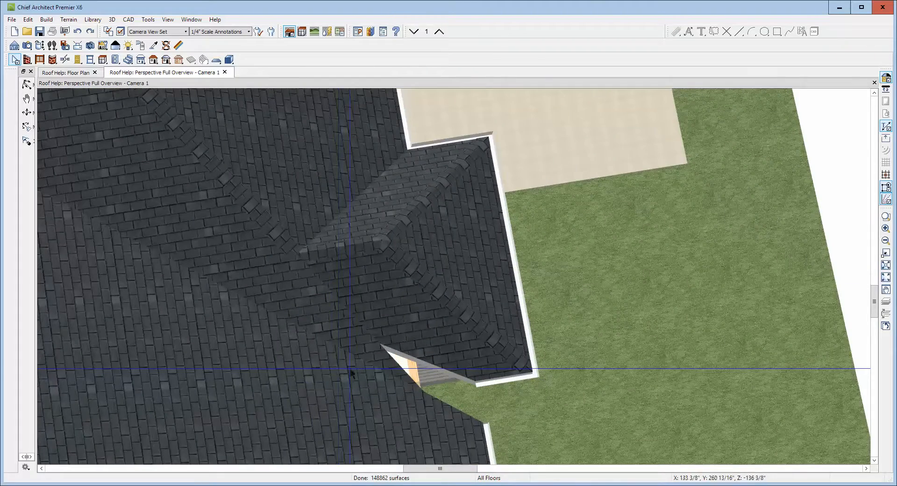
scroll(415, 365, "up", 2)
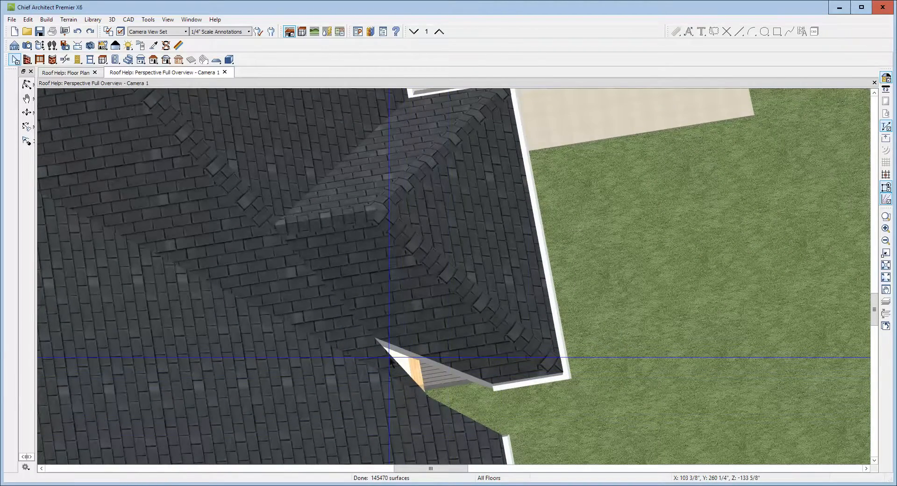
scroll(389, 357, "down", 6)
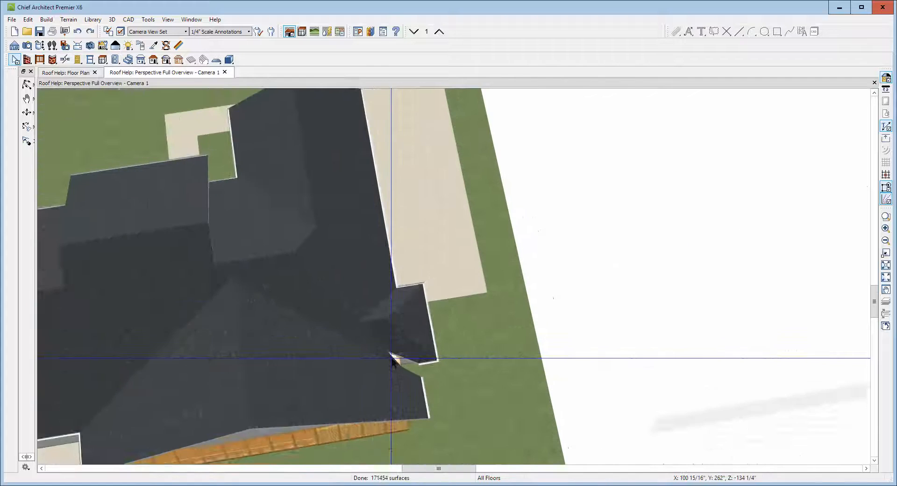
scroll(371, 341, "down", 1)
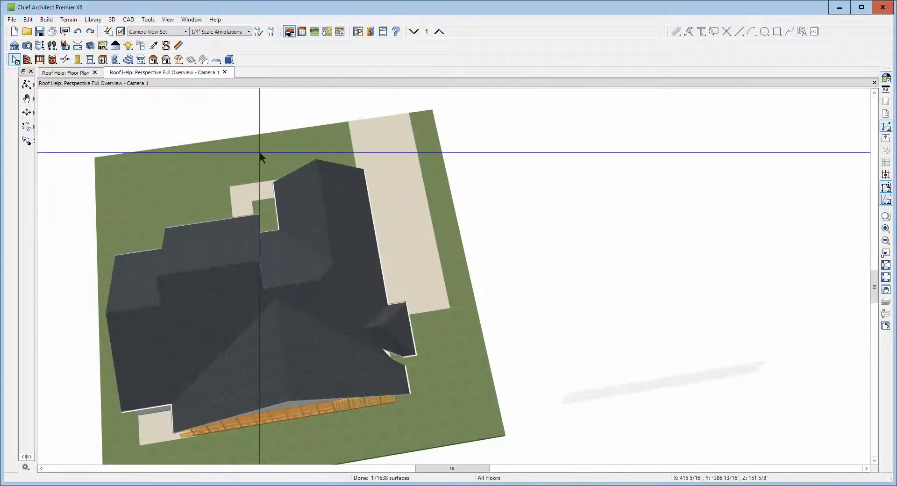
left_click(26, 84)
left_click_drag(58, 99, 270, 264)
scroll(270, 264, "up", 4)
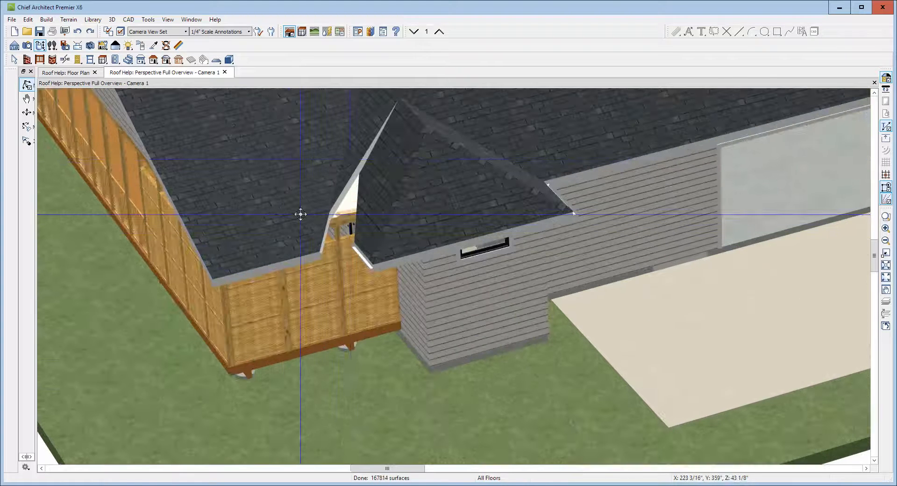
Break the narrow connecting roof plane's lower edge at the bump-out roof's peak and try to pull the lower section toward the bump-out
key("space")
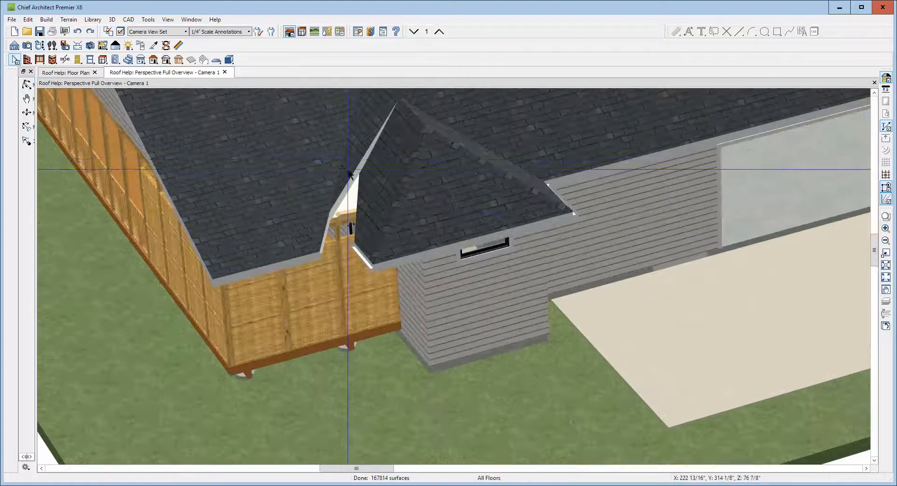
left_click(375, 137)
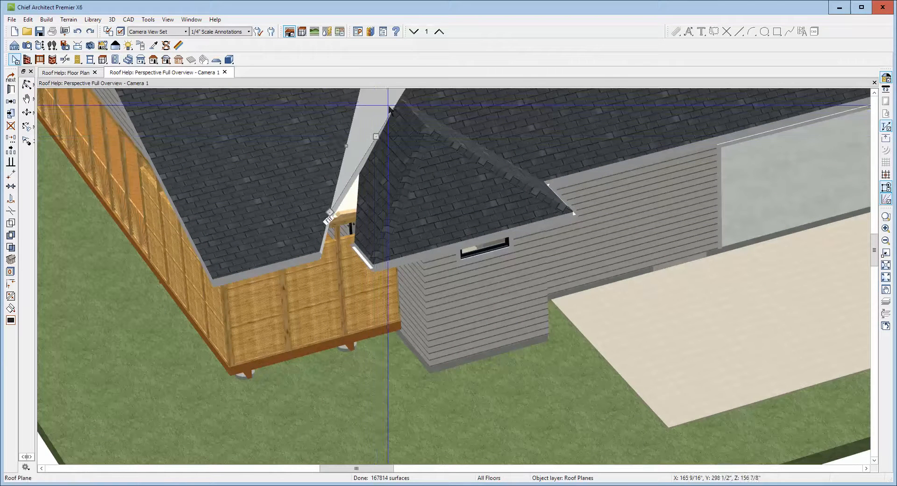
key("Escape")
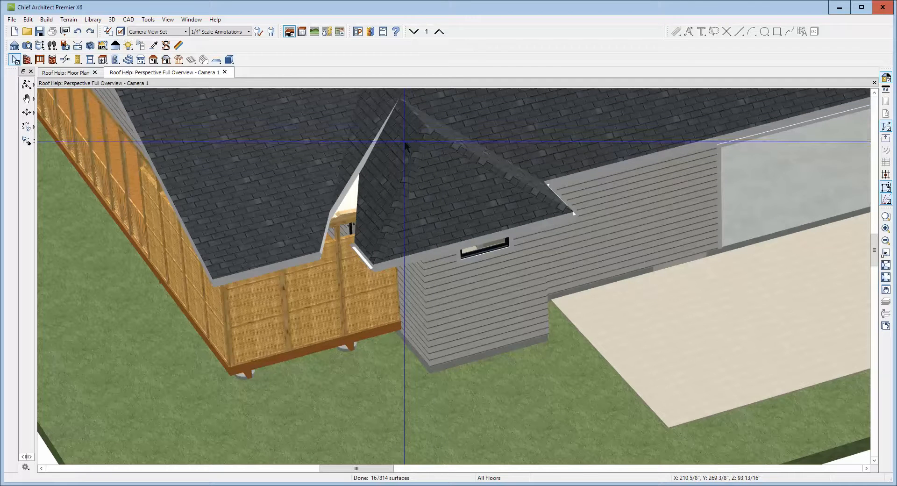
left_click(874, 93)
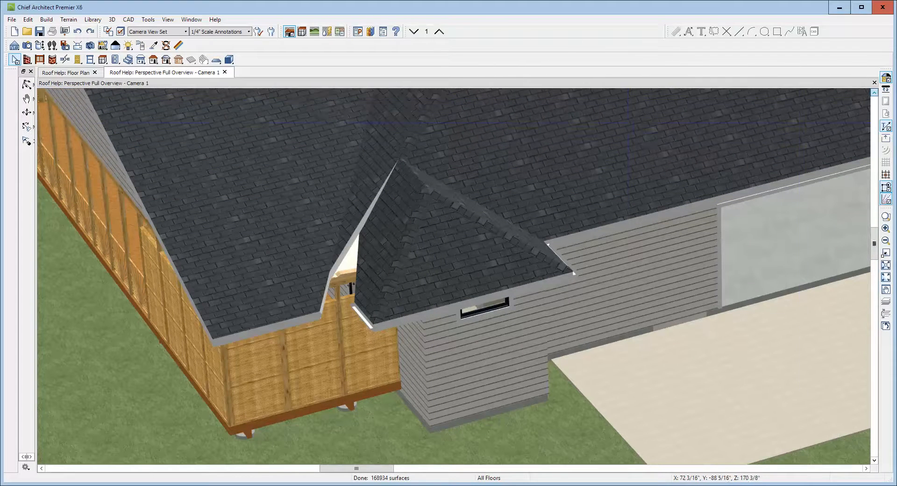
left_click(383, 178)
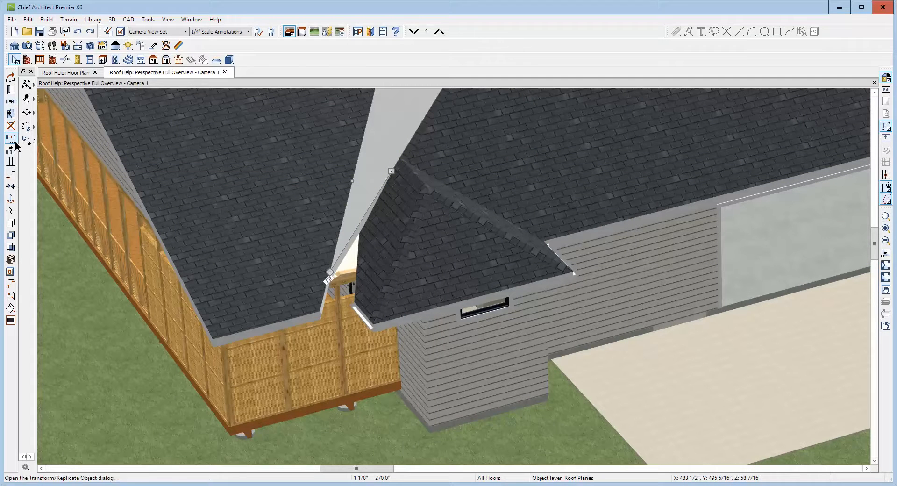
left_click(10, 213)
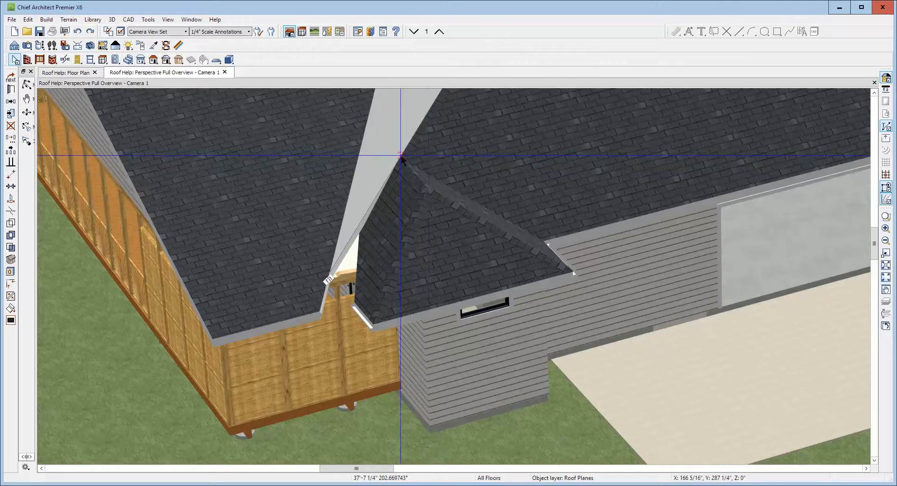
left_click(400, 155)
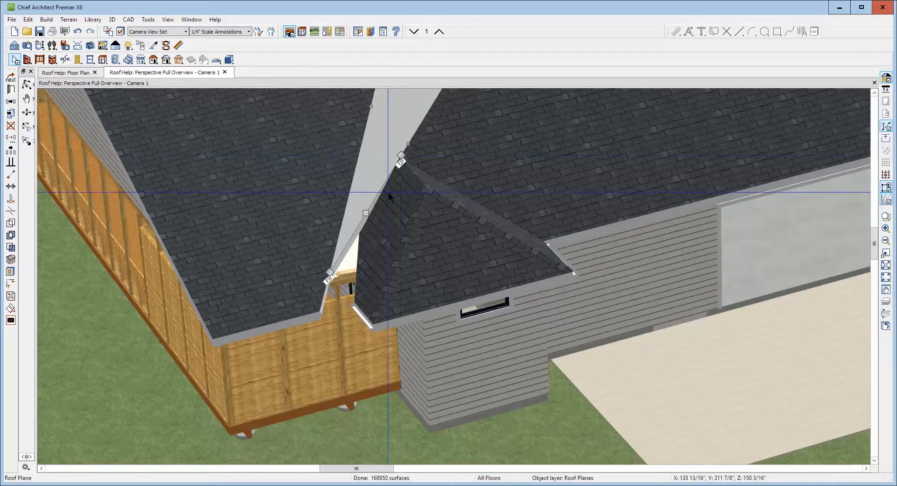
left_click_drag(367, 214, 400, 257)
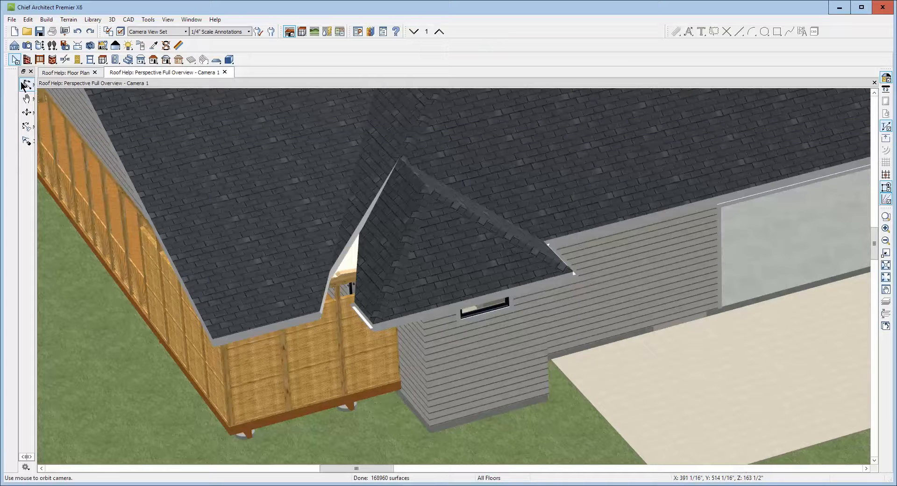
Examine the whole roof from the porch corner and check the pitch and heights of the screen porch and large main roof planes
scroll(392, 181, "down", 6)
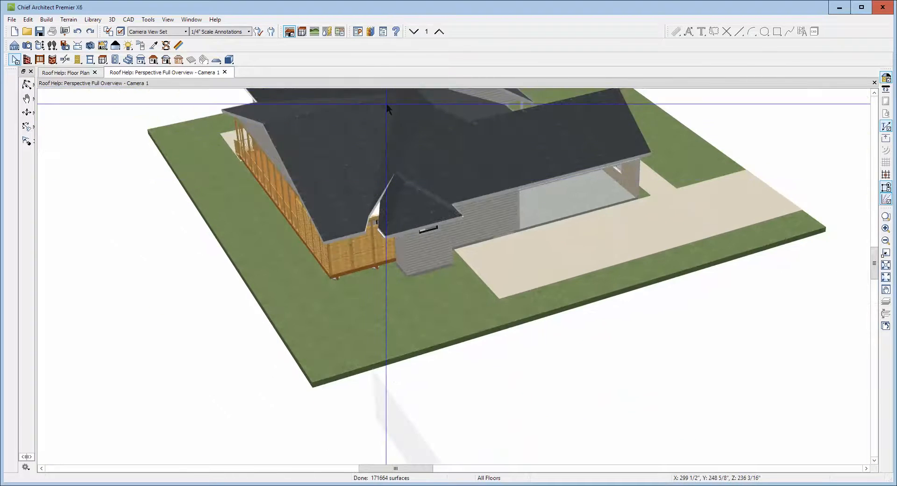
scroll(387, 109, "up", 5)
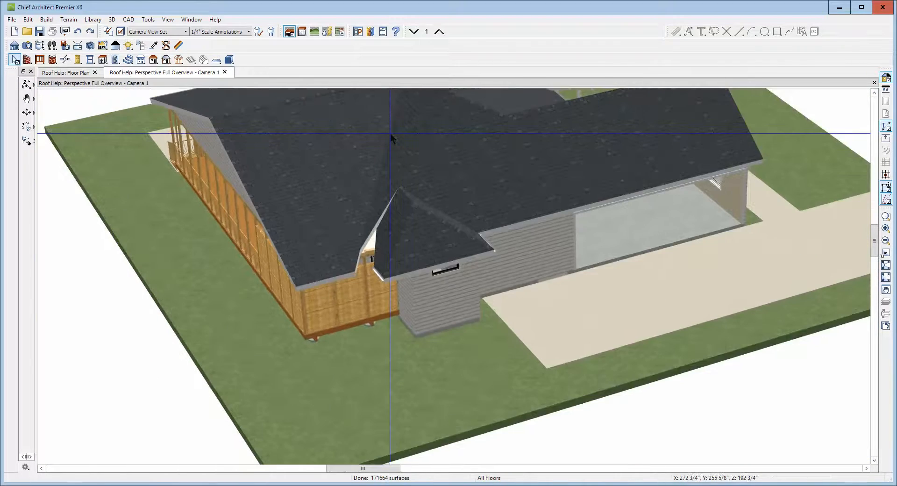
scroll(389, 131, "down", 2)
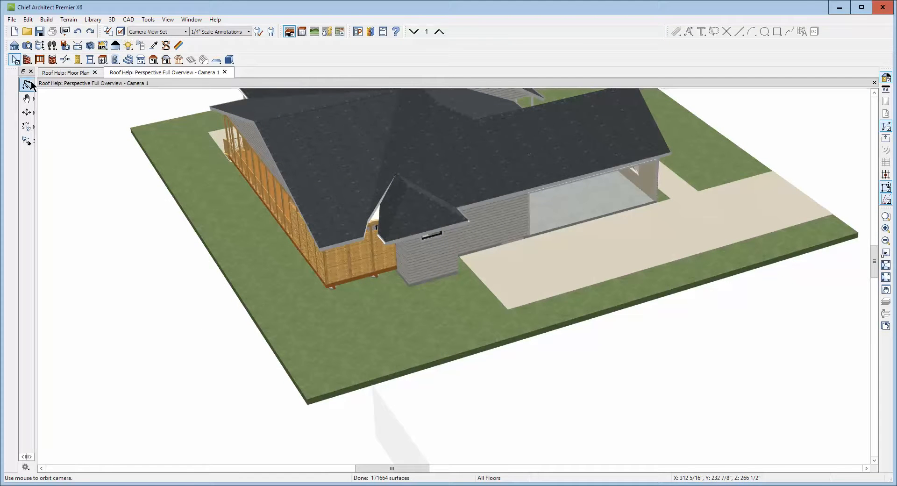
left_click(28, 84)
left_click_drag(206, 186, 252, 168)
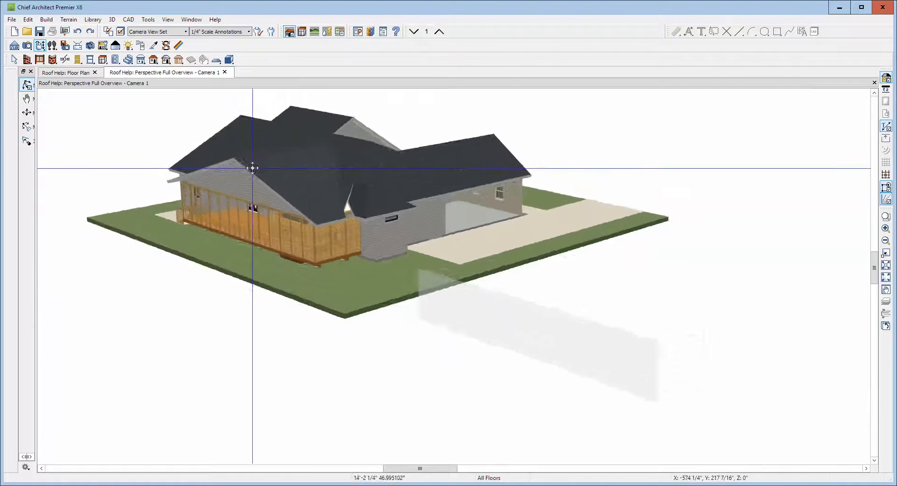
middle_click_drag(253, 168, 254, 176)
left_click(322, 192)
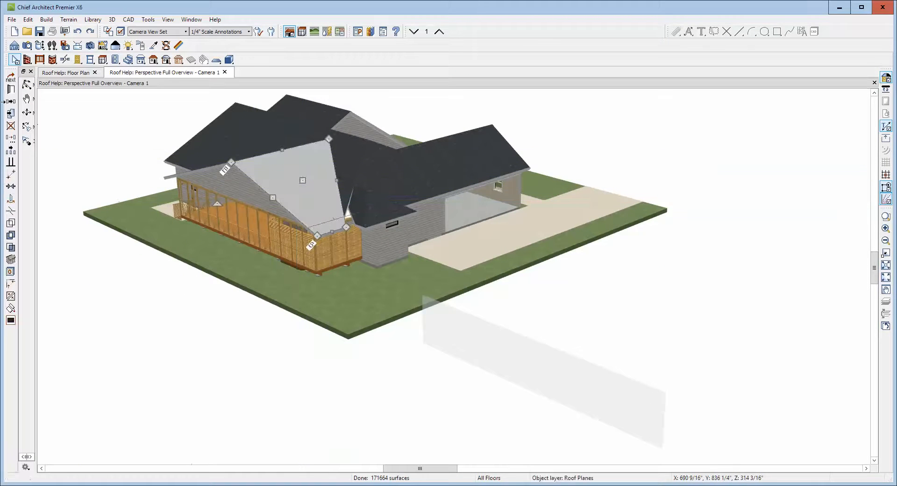
left_click(12, 89)
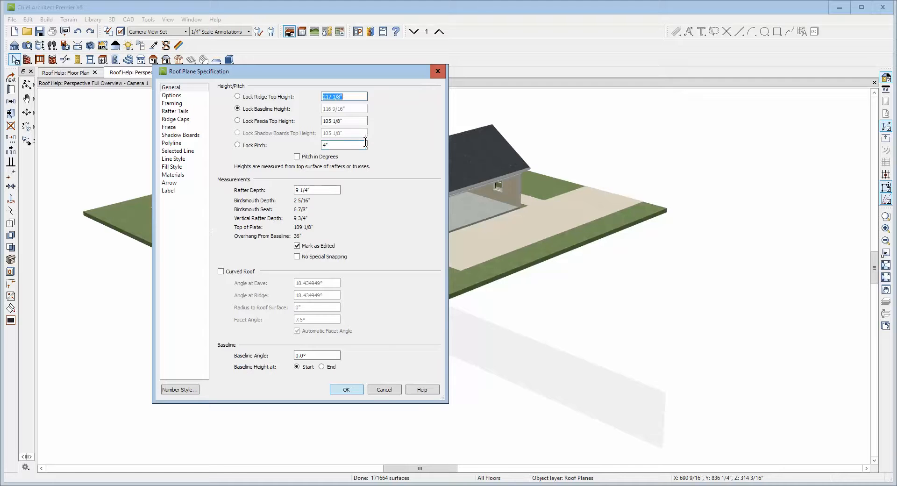
left_click(393, 391)
double_click(459, 164)
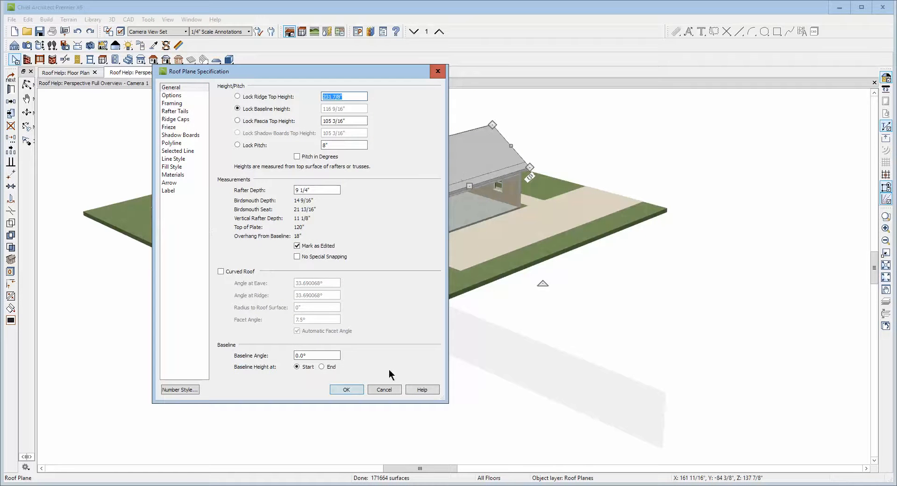
left_click(383, 389)
Delete the bump-out's porch-side roof plane
scroll(363, 203, "up", 2)
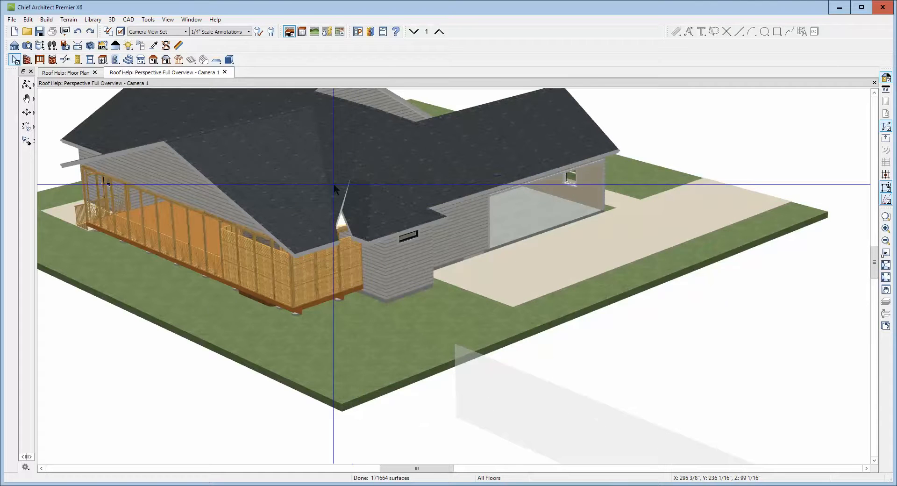
scroll(348, 131, "up", 1)
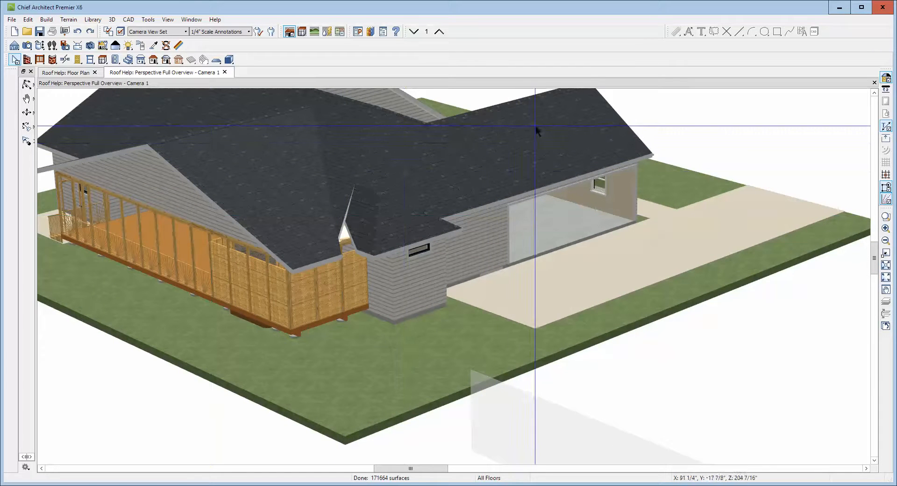
scroll(362, 181, "up", 1)
scroll(361, 177, "up", 1)
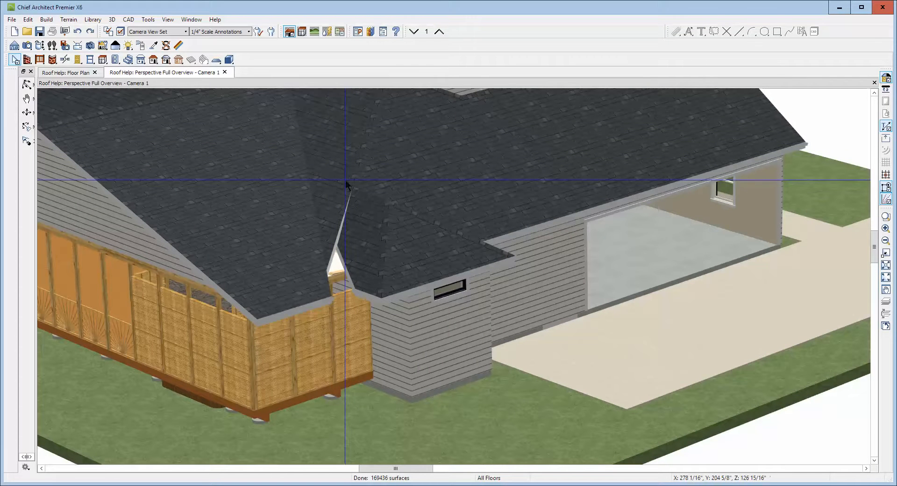
left_click(374, 248)
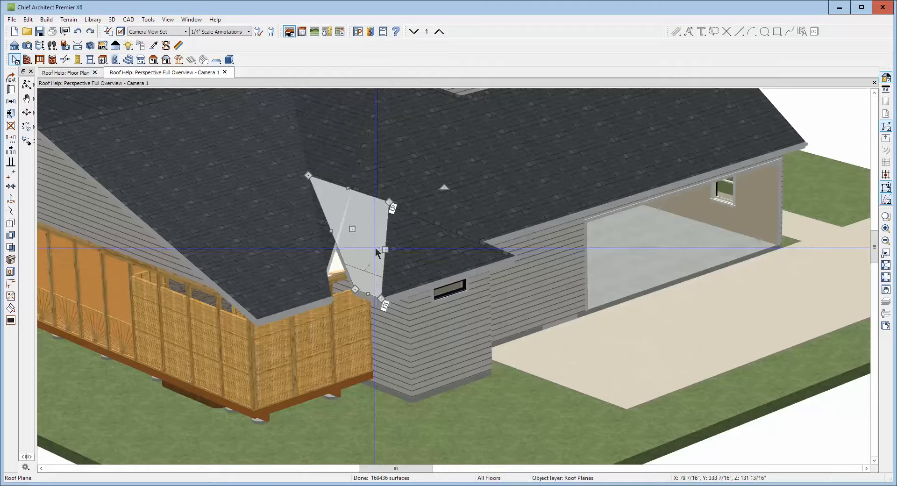
Join the large main roof plane's sloping edge to the narrow connecting roof plane beside the screen porch roof
left_click_drag(376, 249, 374, 143)
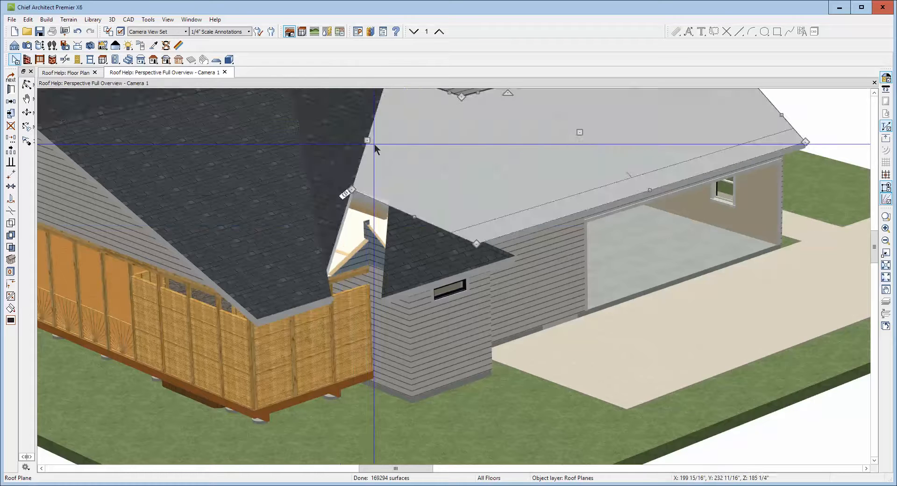
left_click(10, 294)
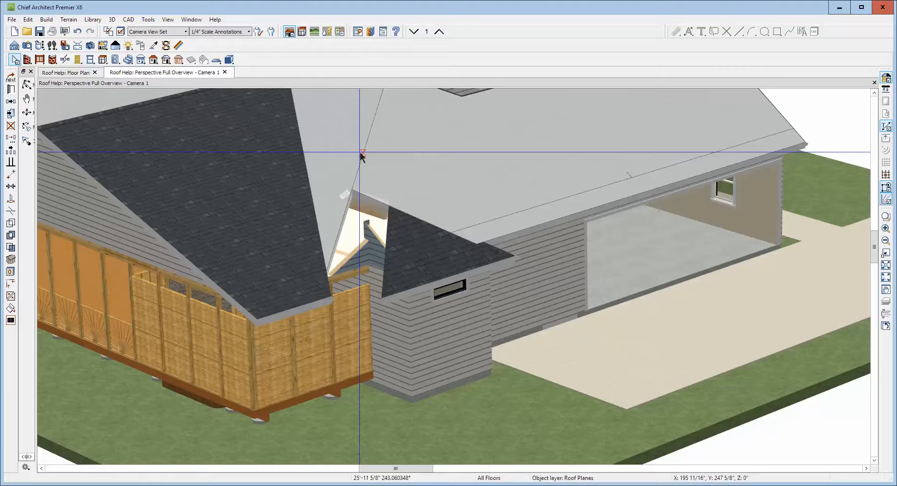
left_click(362, 156)
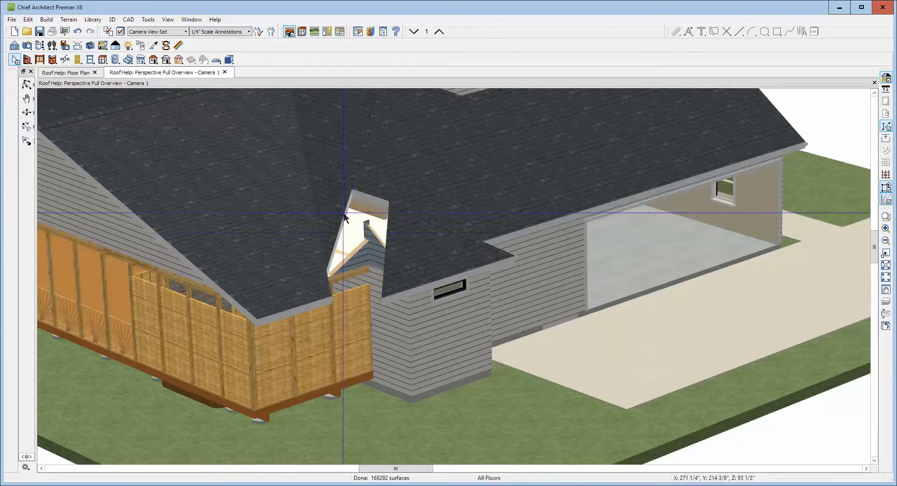
Pull the narrow roof plane's lower edge out to the bump-out's hip, and join its short upper edge to the large main roof plane
left_click(343, 212)
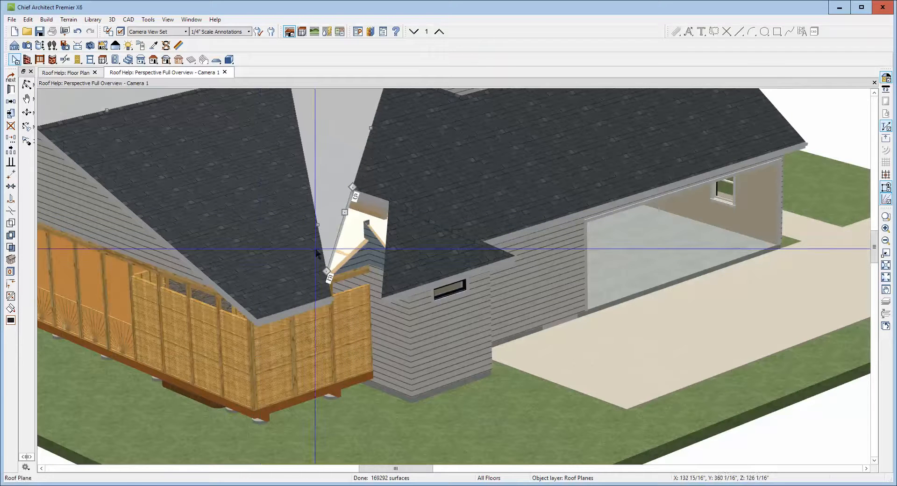
left_click_drag(347, 217, 392, 202)
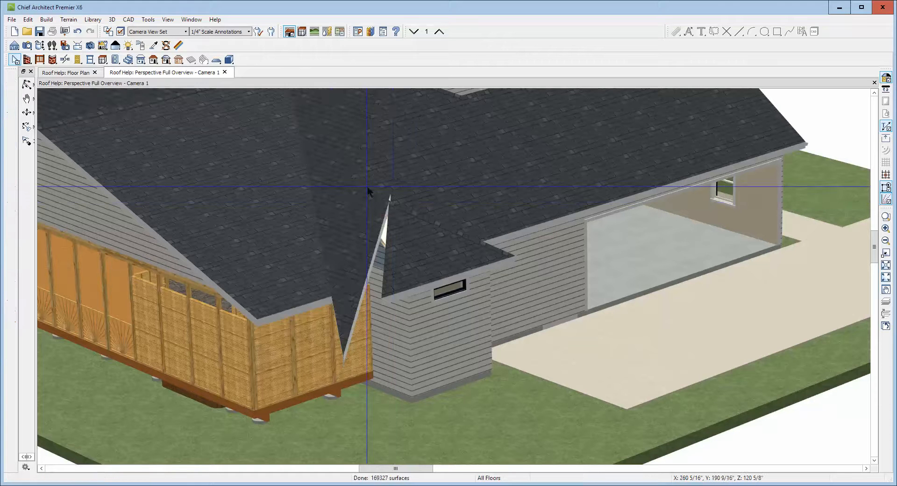
right_click(373, 191)
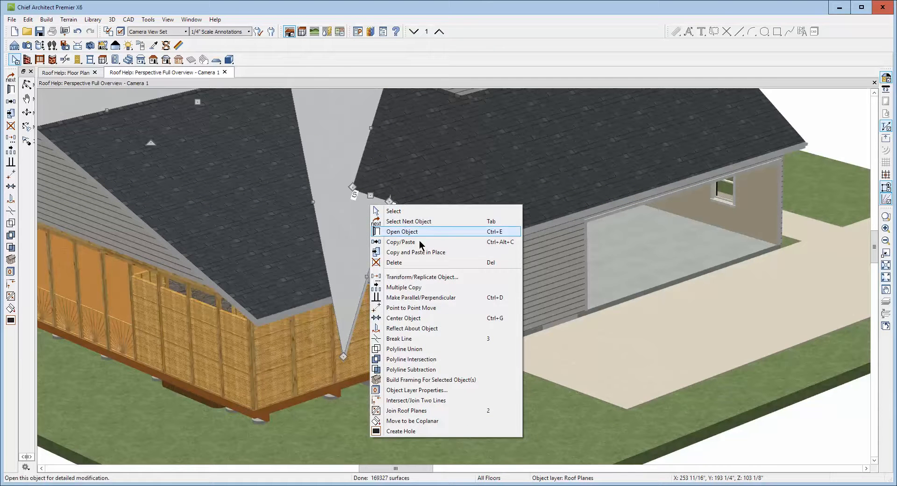
left_click(405, 410)
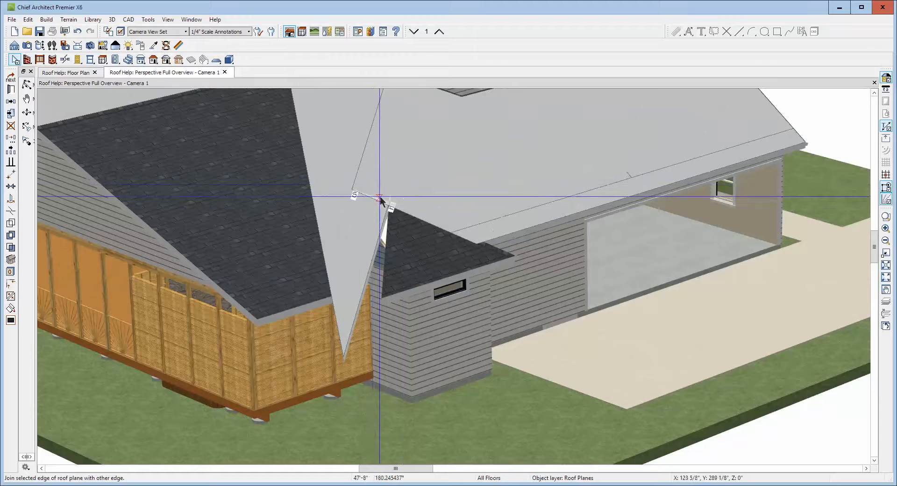
left_click(381, 200)
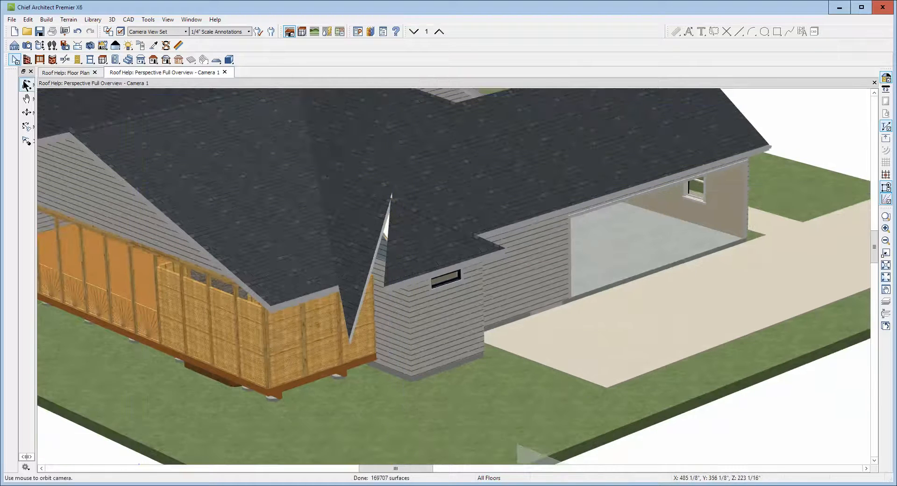
Try to join the narrow roof plane's short edge to the adjoining bump-out roof plane at the peak
scroll(286, 218, "up", 5)
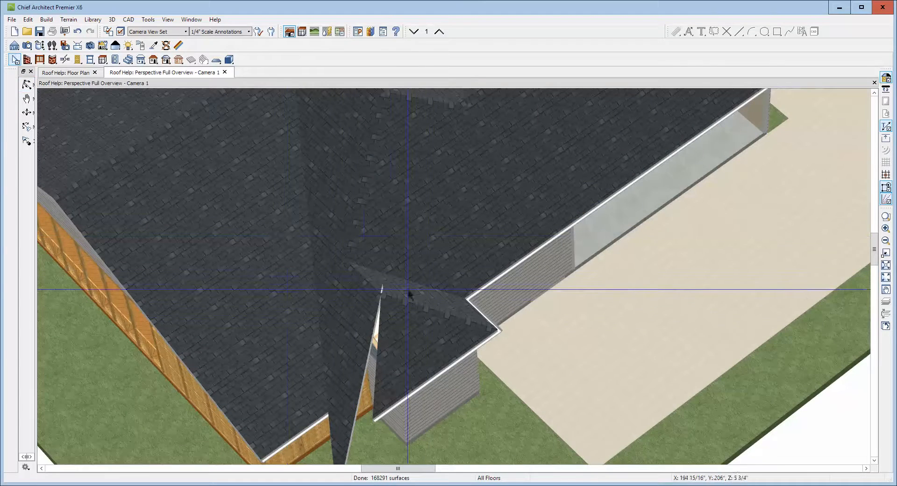
left_click(364, 291)
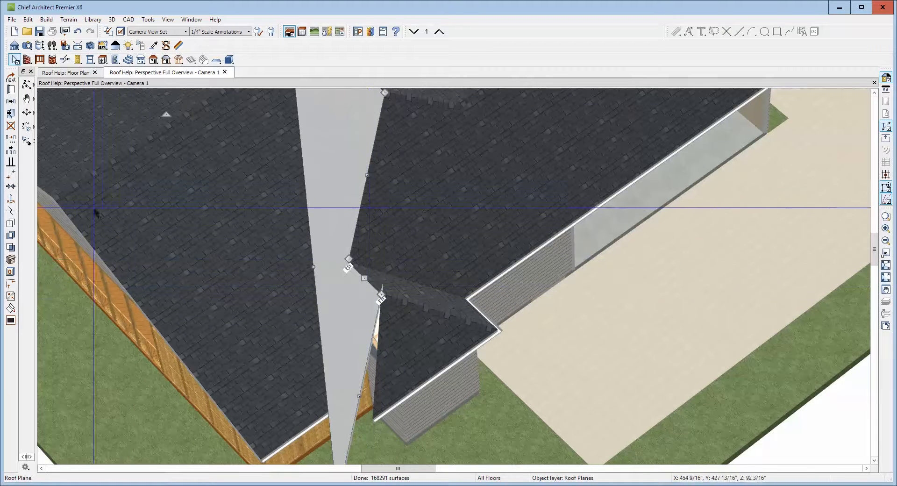
left_click(11, 297)
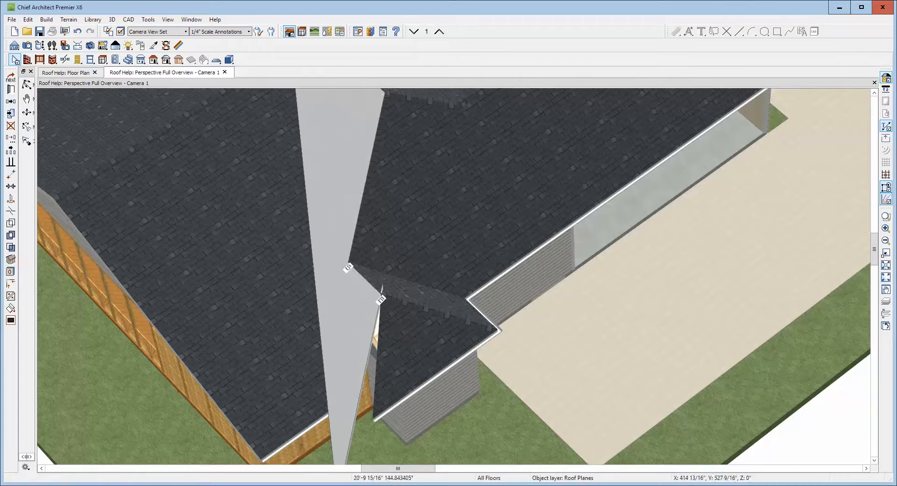
left_click(382, 281)
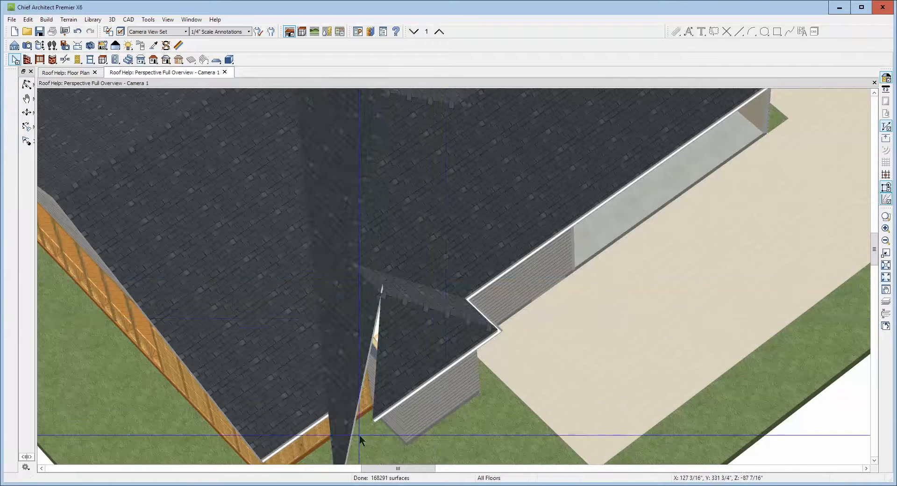
Break the narrow roof plane's long edge facing the bump-out and move the new corner to the bump-out's eave corner
scroll(371, 352, "up", 2)
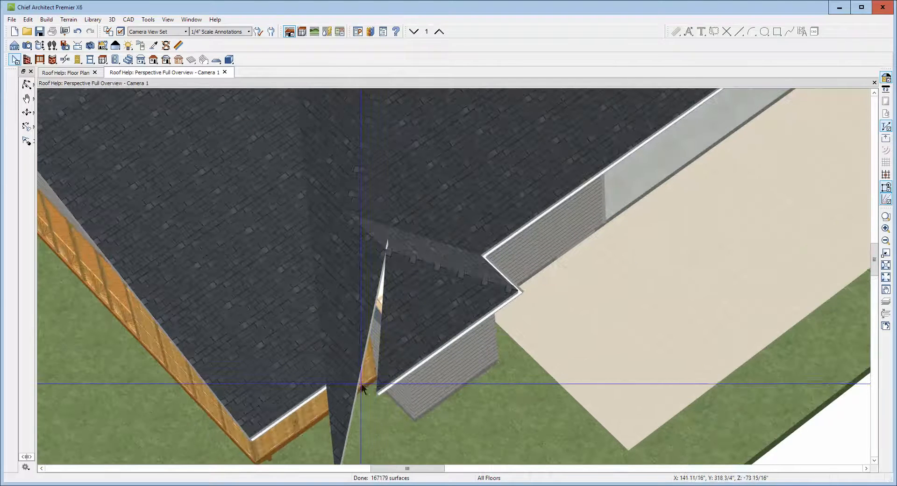
left_click(364, 391)
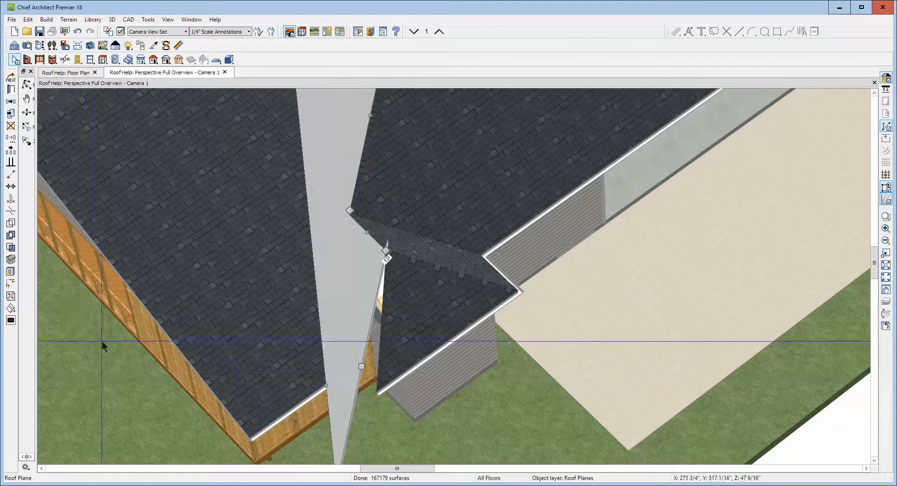
left_click(10, 213)
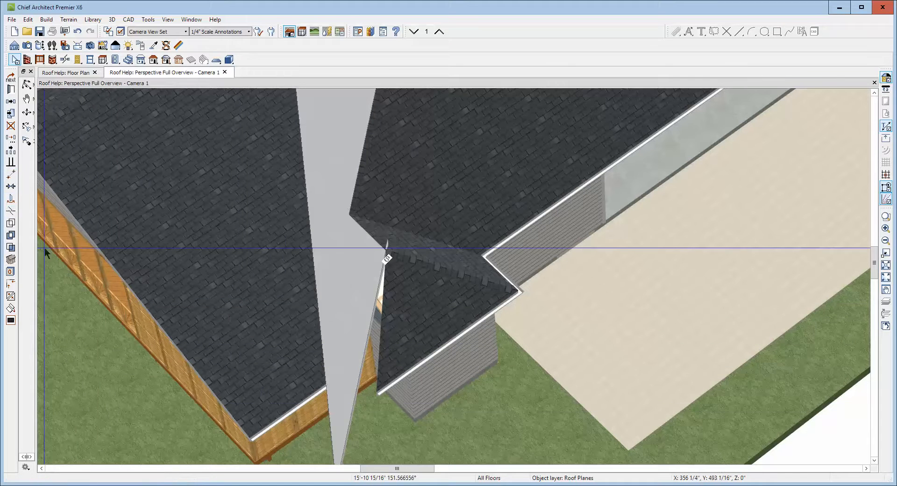
left_click(360, 380)
left_click_drag(359, 378, 378, 390)
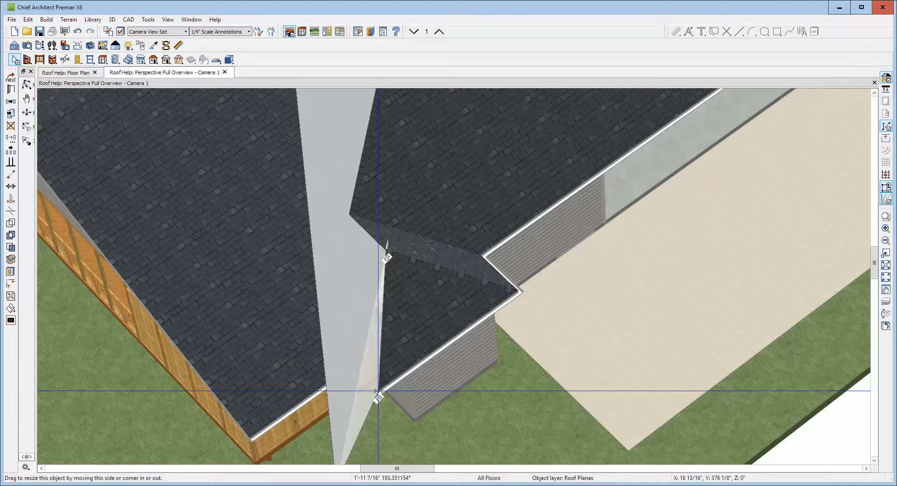
Join the edge of the bump-out's triangular end roof plane to the narrow roof plane beside it
key("Escape")
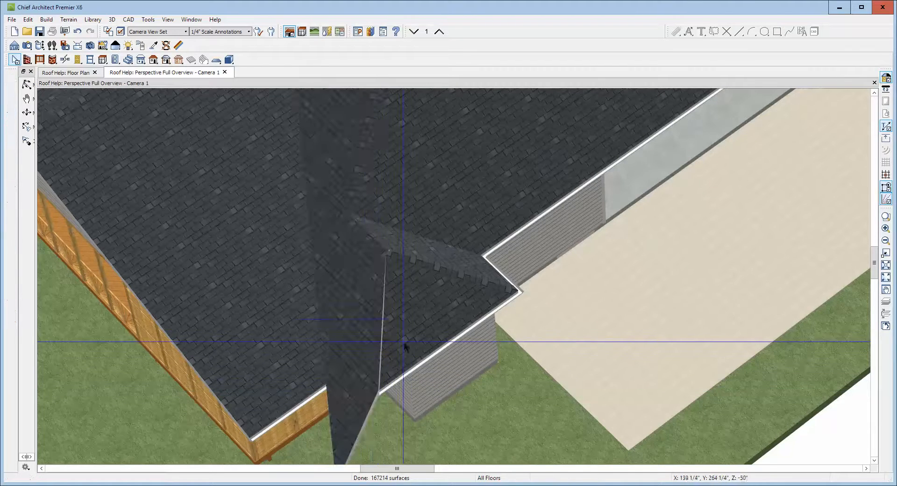
right_click(386, 312)
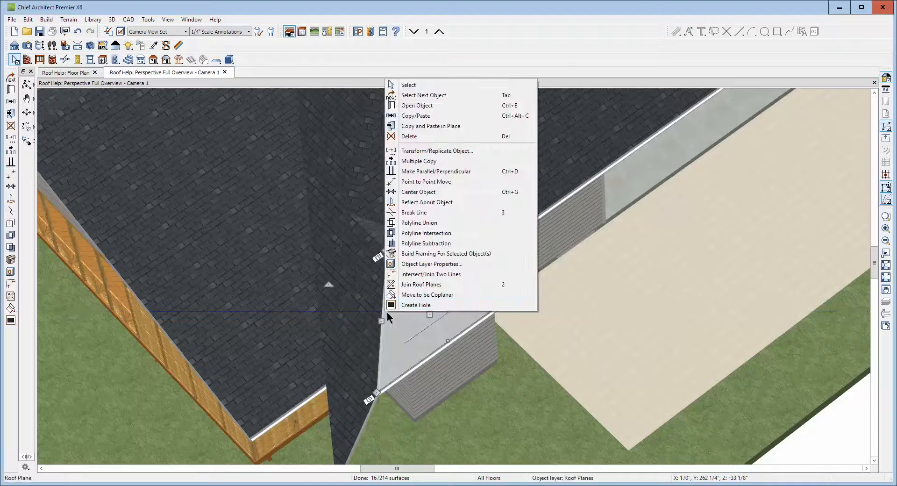
left_click(394, 283)
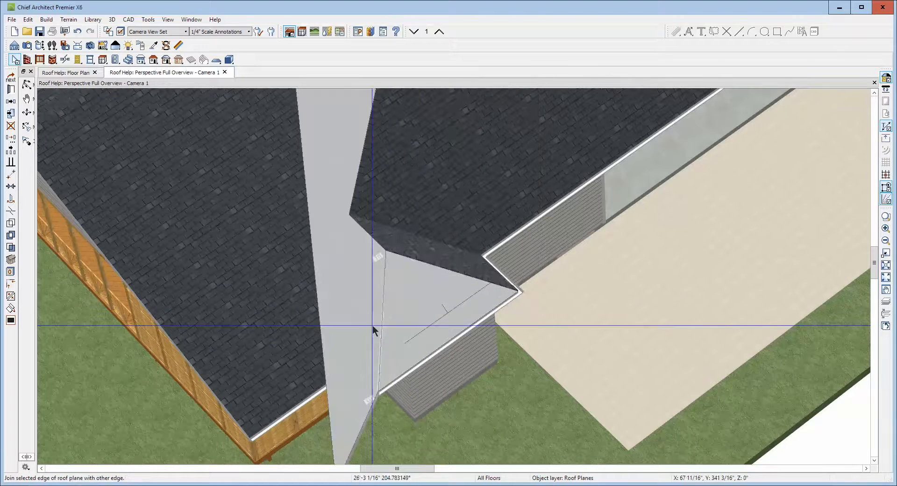
left_click(372, 325)
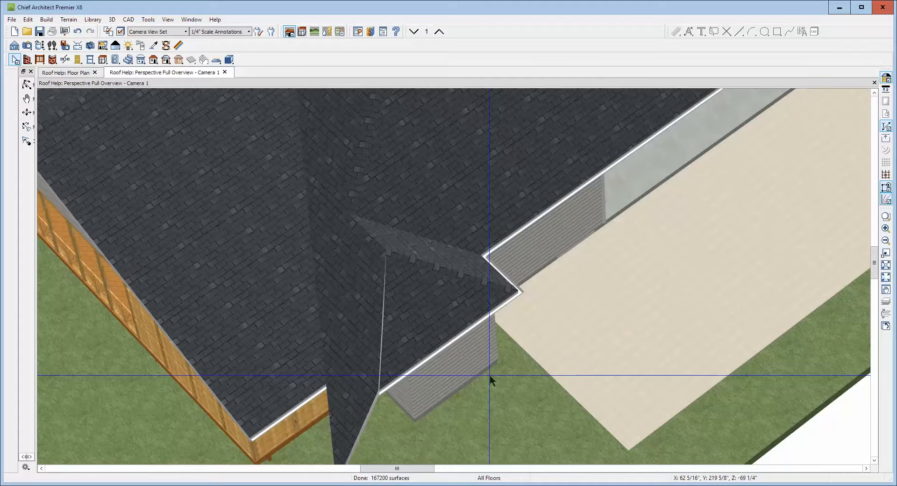
right_click(393, 347)
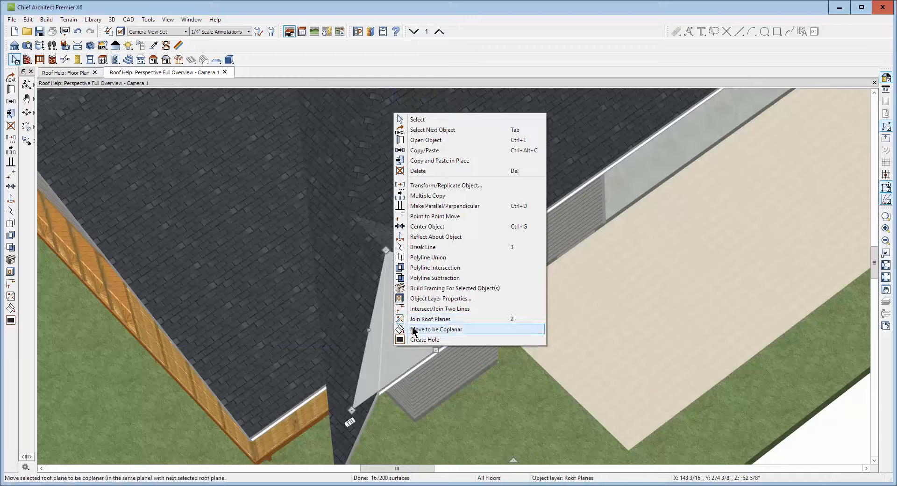
left_click(424, 383)
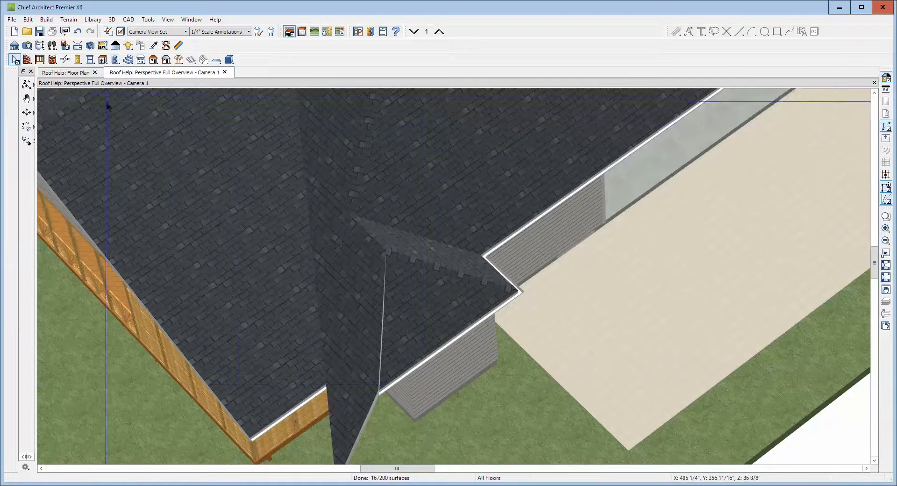
Examine the bump-out, screen porch and main roof planes in 3D from a low side view and from above
left_click_drag(298, 235, 230, 146)
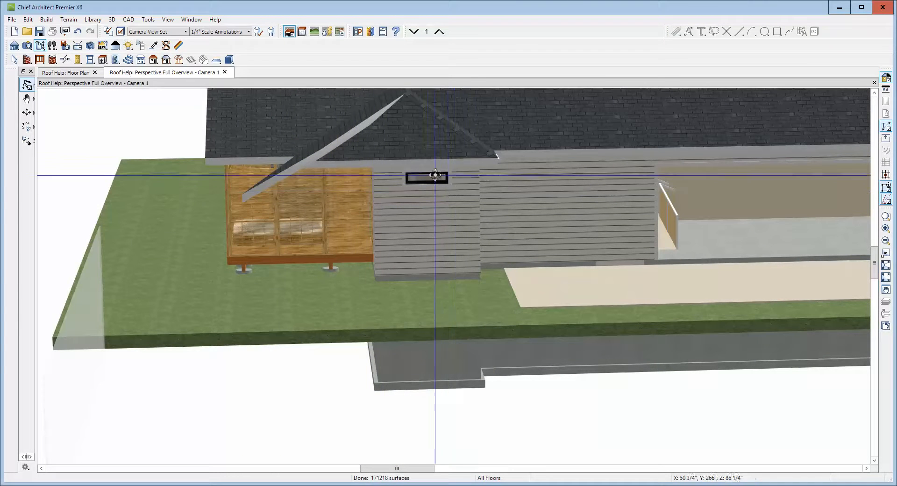
left_click(875, 96)
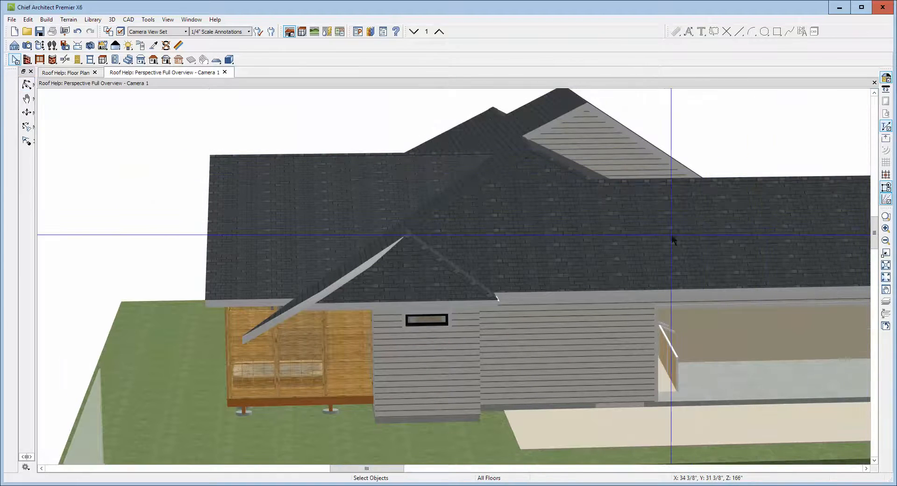
left_click(673, 240)
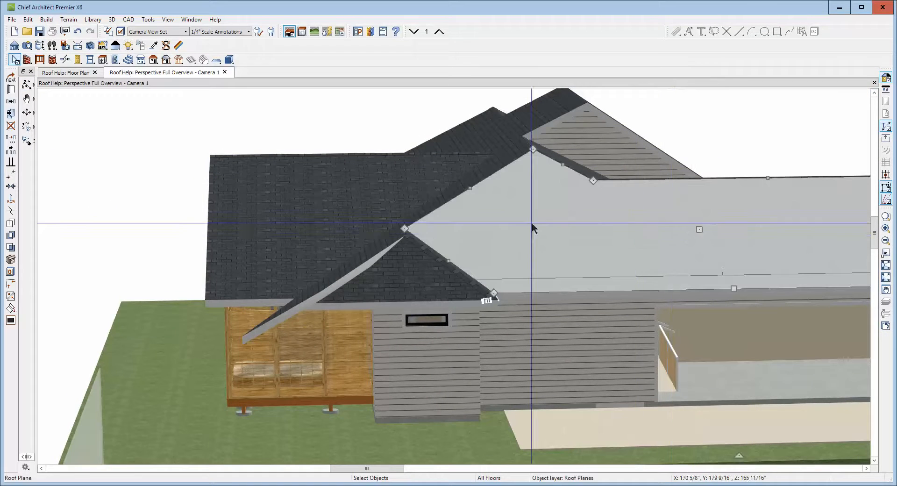
left_click(311, 253)
key("Escape")
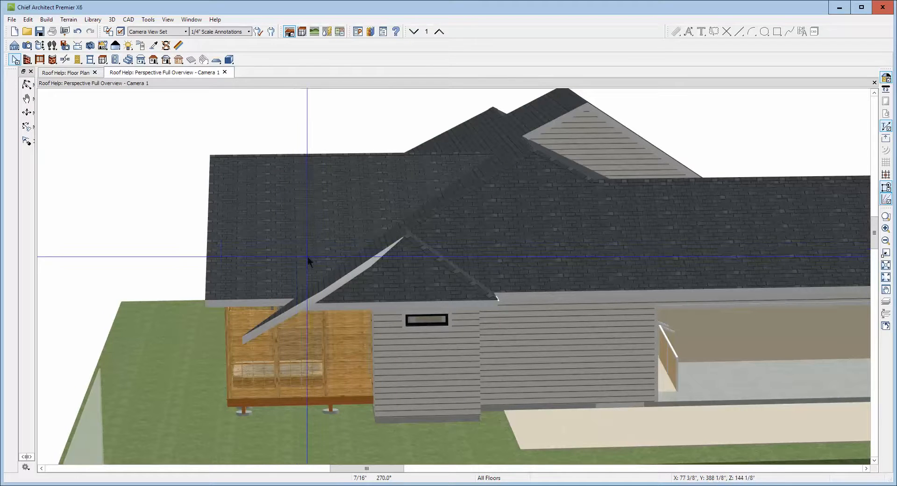
left_click(28, 87)
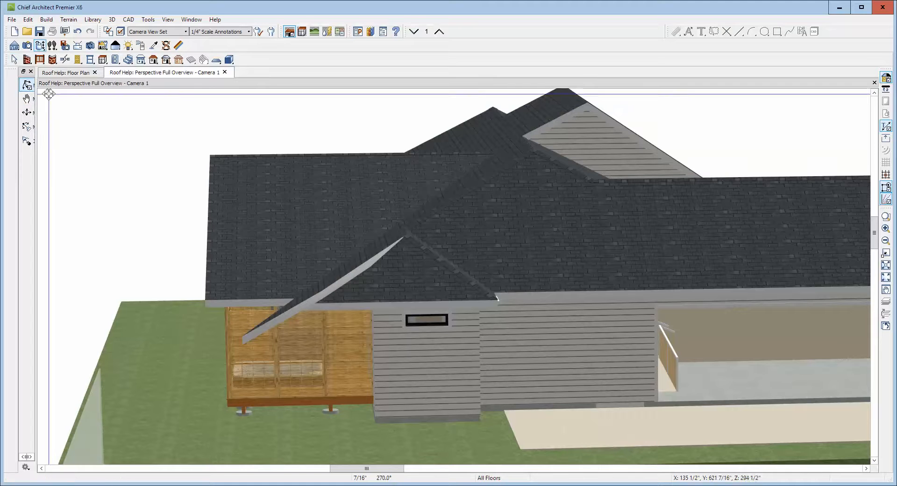
left_click_drag(327, 187, 330, 233)
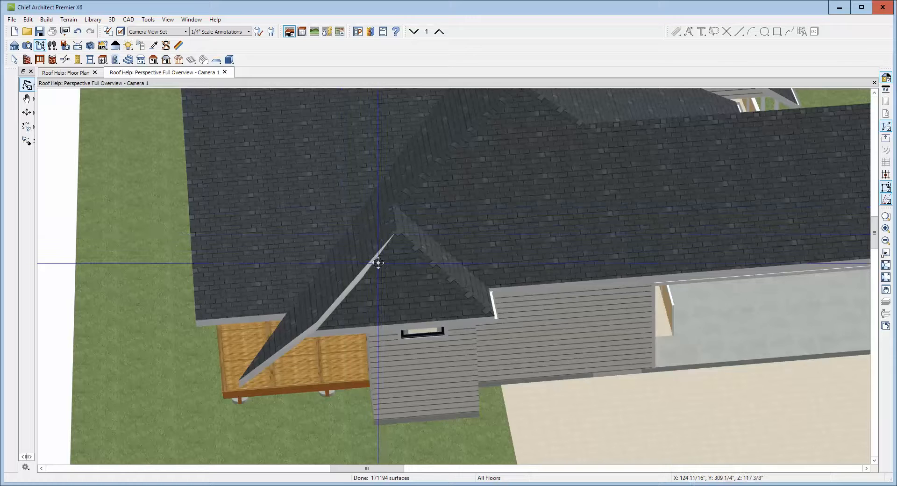
Switch to the floor plan and examine the outline of the roof plane over the screen porch and its neighbours
key("ctrl+Tab")
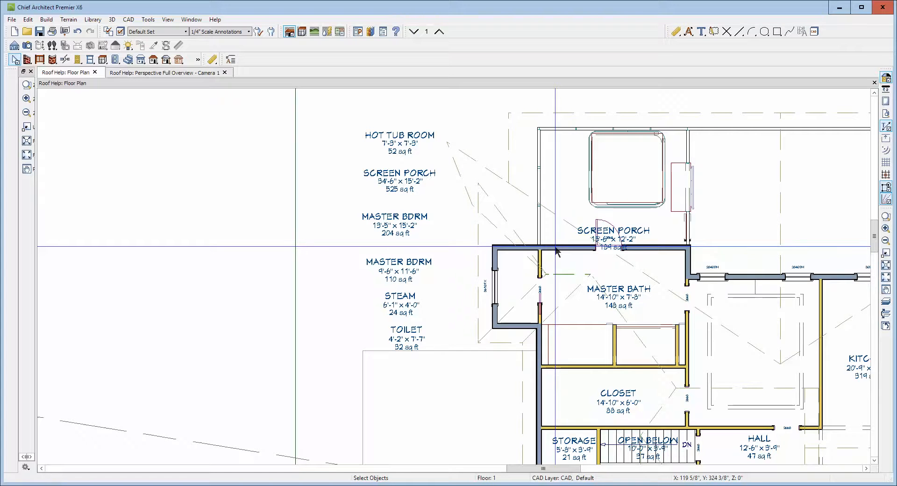
scroll(556, 251, "down", 3)
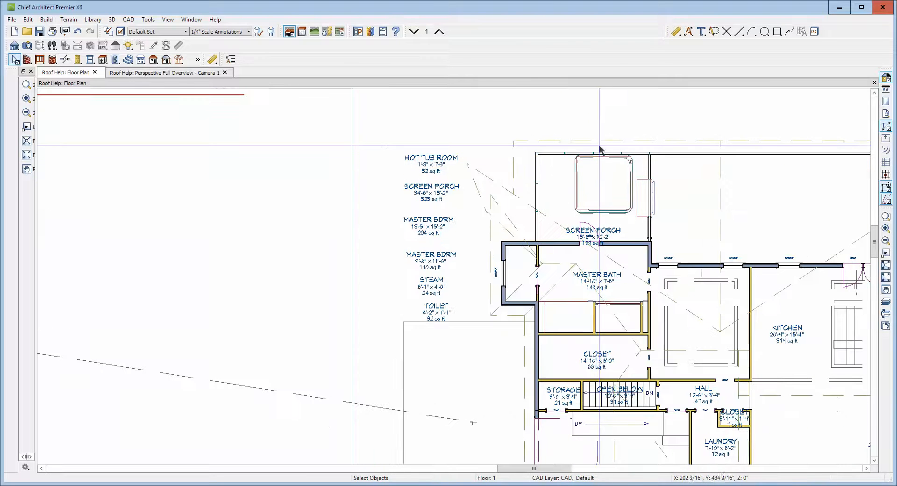
left_click(601, 140)
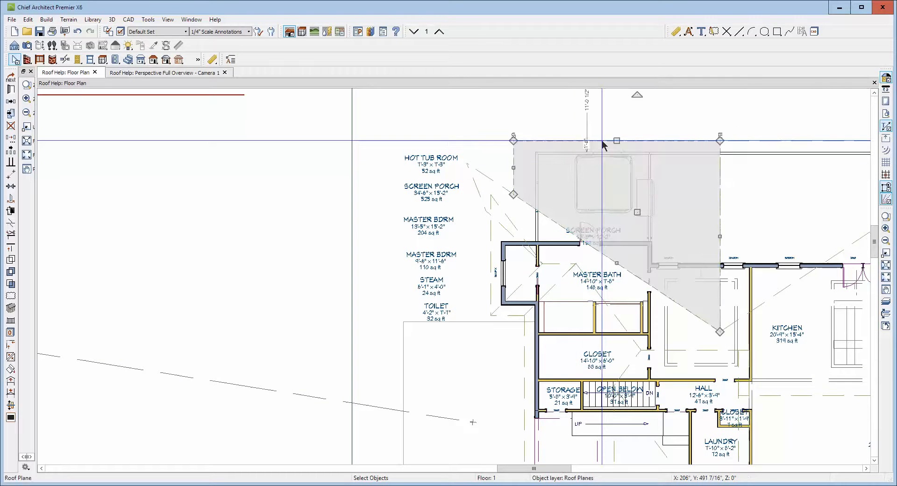
left_click(525, 379)
key("Escape")
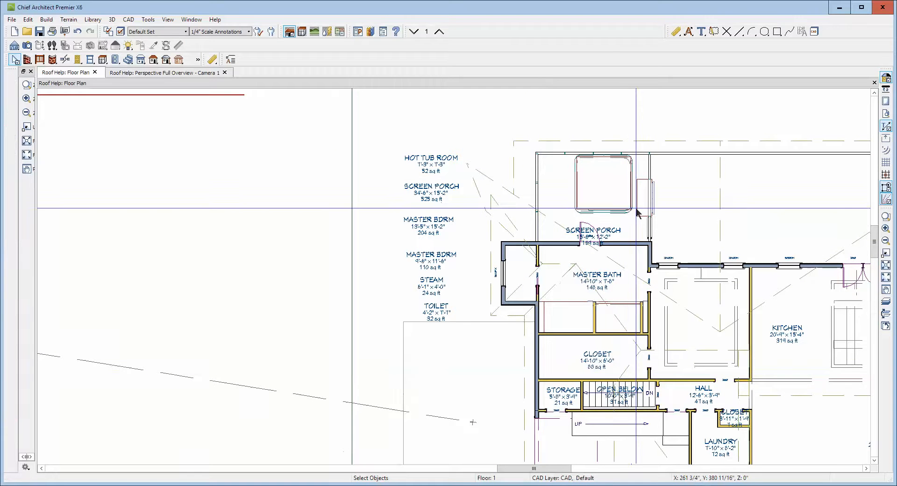
scroll(560, 228, "up", 1)
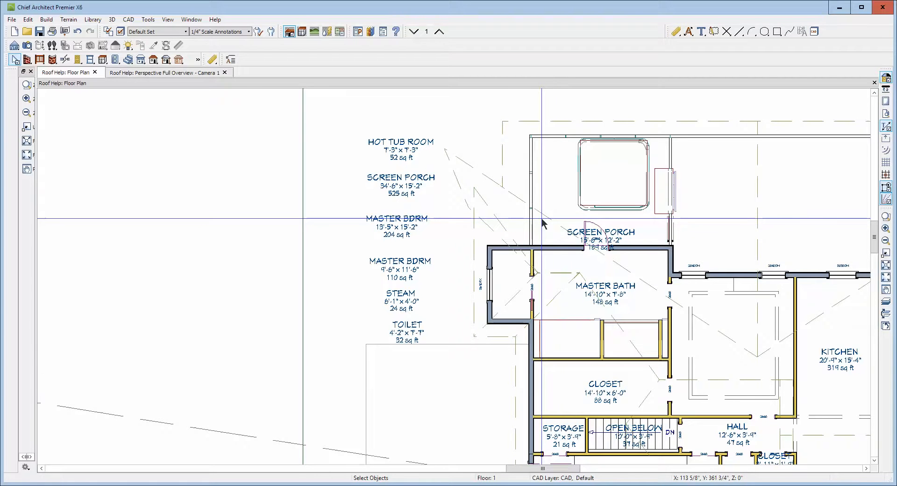
scroll(497, 185, "down", 1)
scroll(496, 184, "down", 3)
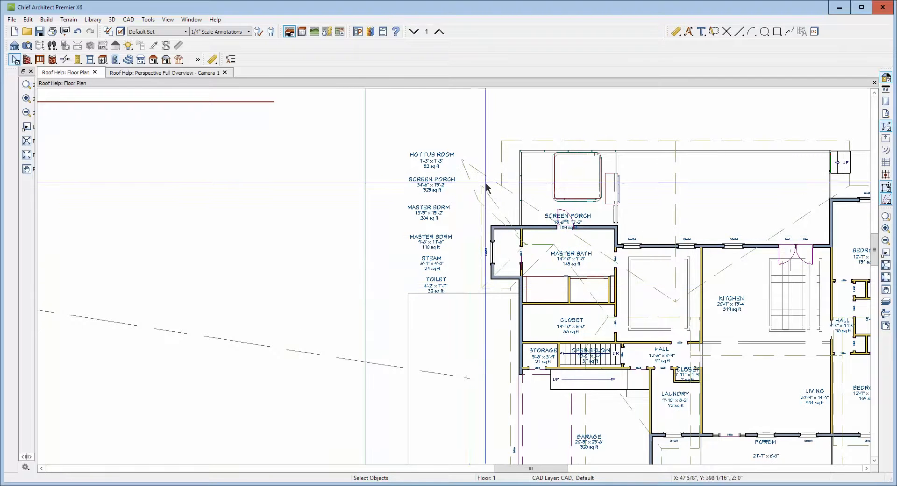
Try to join the screen porch roof plane's sloping edge to the adjoining large main roof plane in the floor plan
right_click(600, 248)
left_click(599, 252)
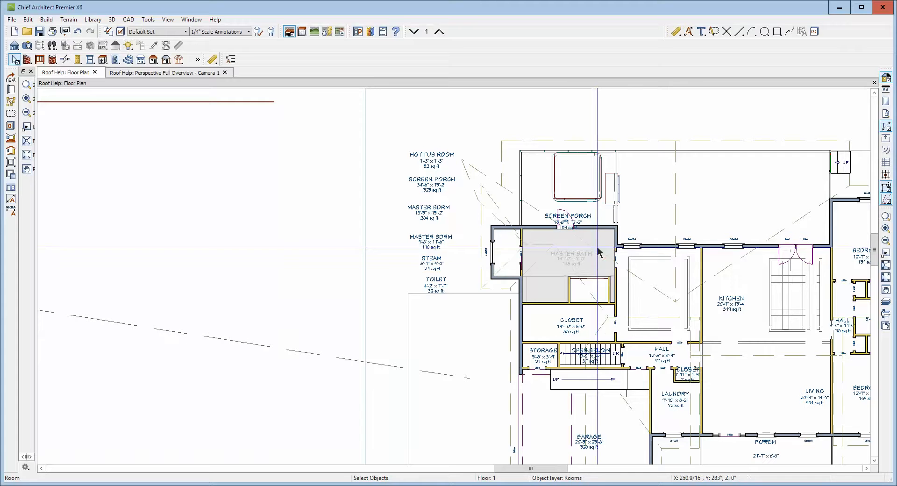
left_click(643, 279)
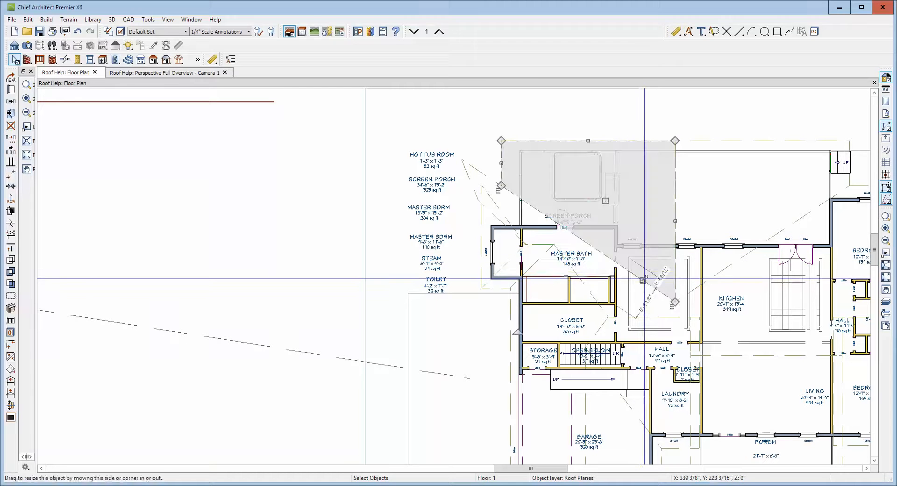
scroll(485, 383, "up", 1)
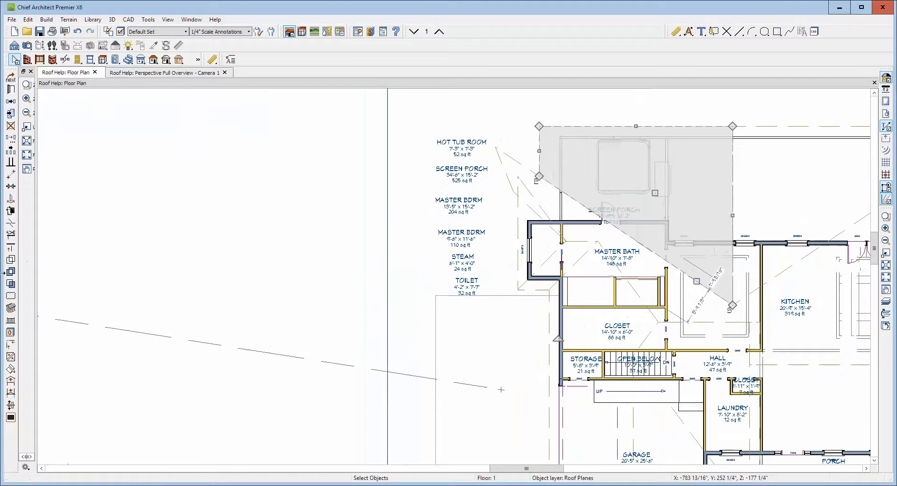
left_click(11, 356)
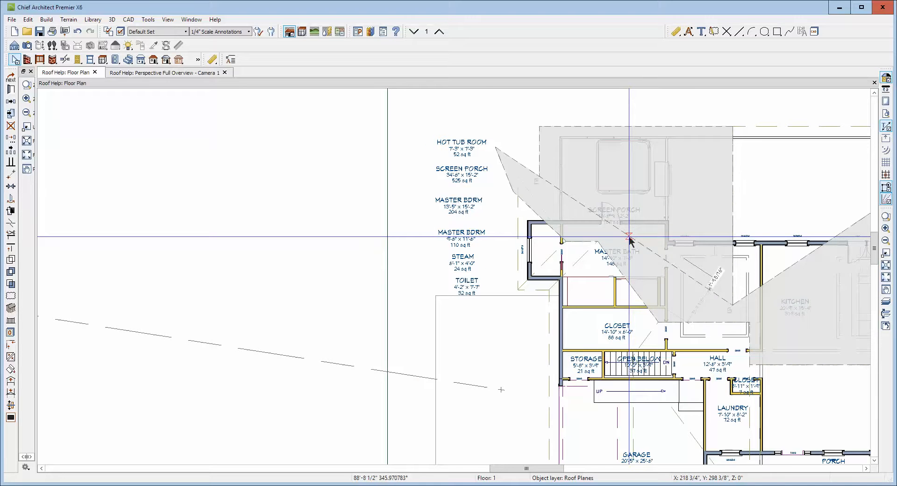
left_click(561, 239)
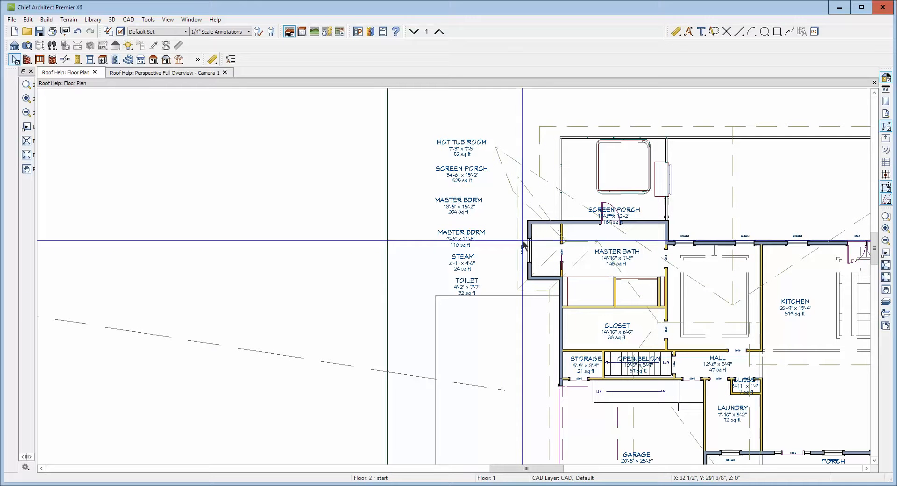
Delete the bump-out's narrow side roof plane on the side facing the garage
left_click(535, 296)
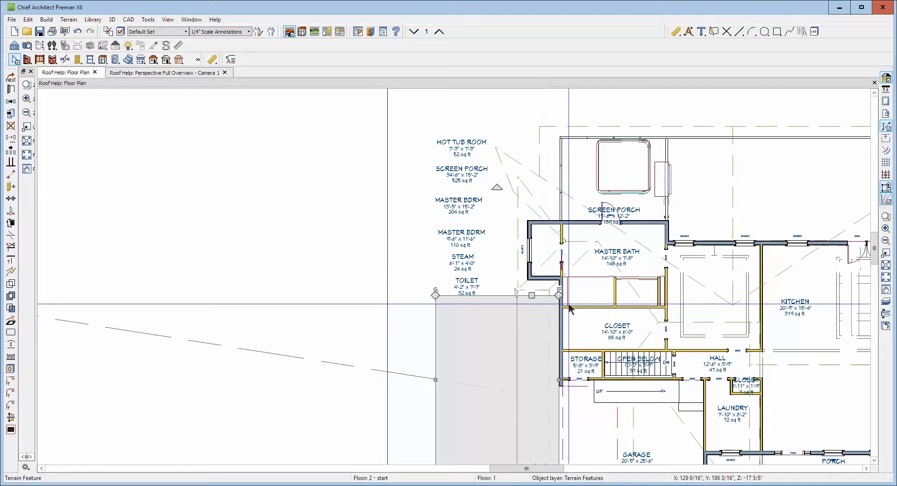
left_click(539, 294)
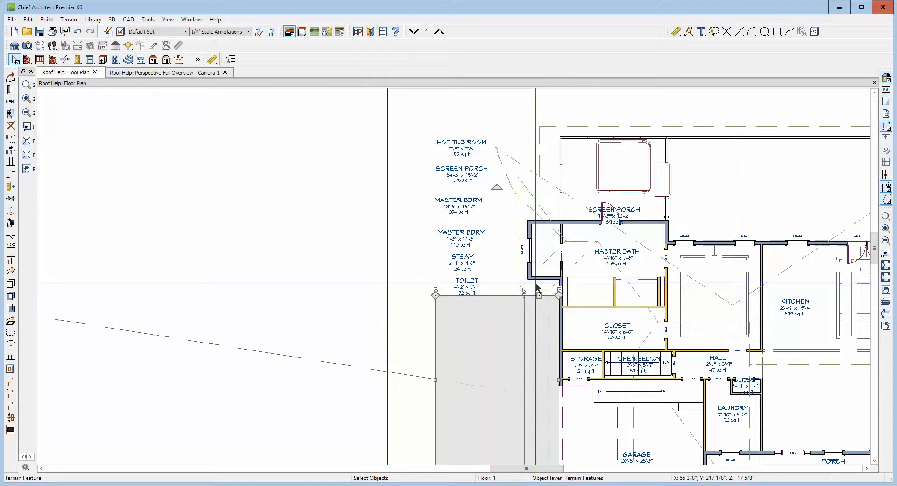
left_click(536, 286)
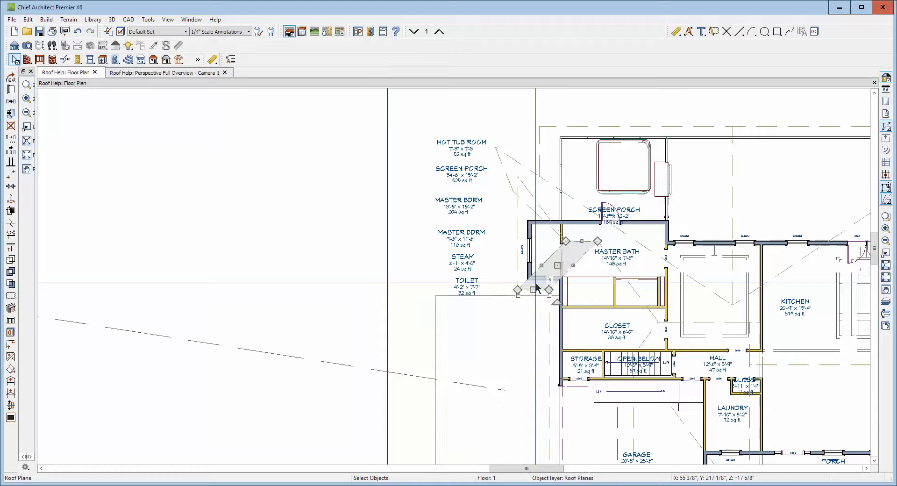
key("Delete")
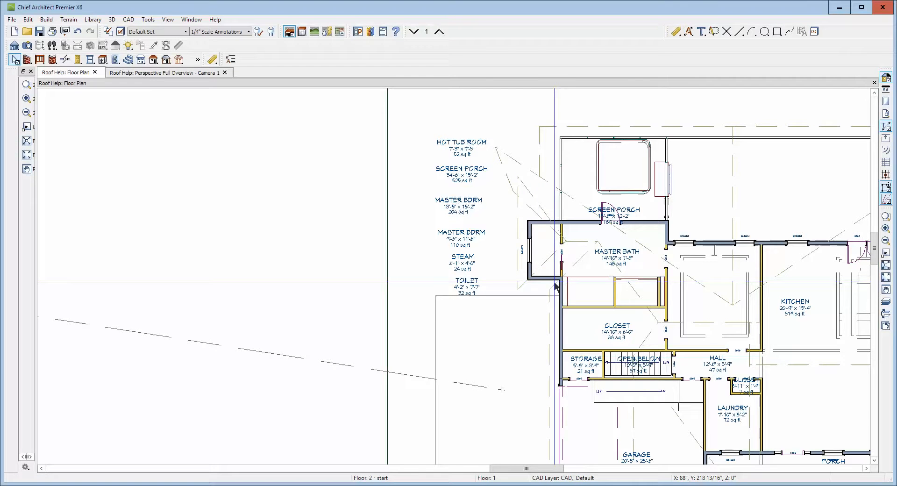
Check the height and pitch settings of the roof plane over the closet and storage, leaving them unchanged
scroll(586, 269, "up", 1)
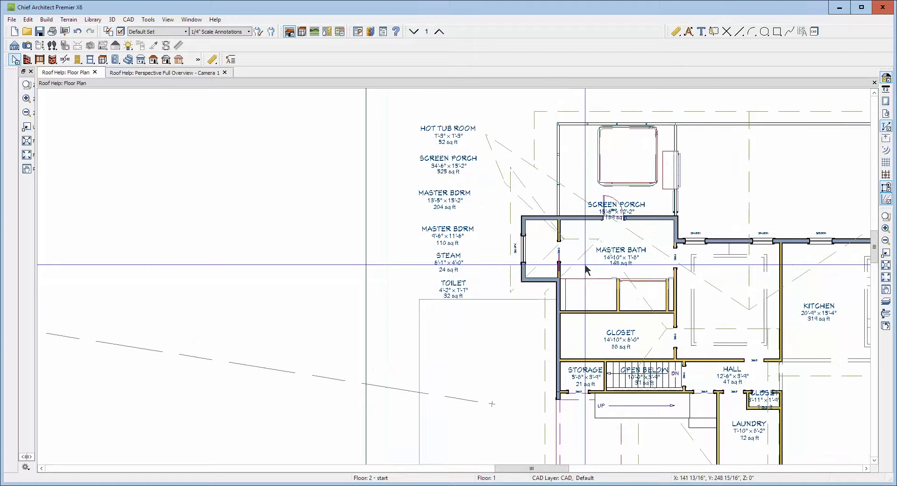
key("ctrl+z")
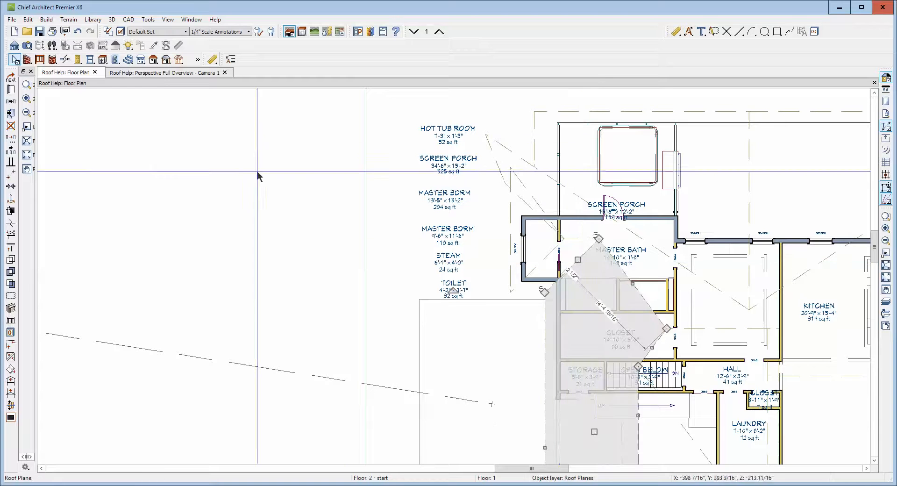
left_click(10, 90)
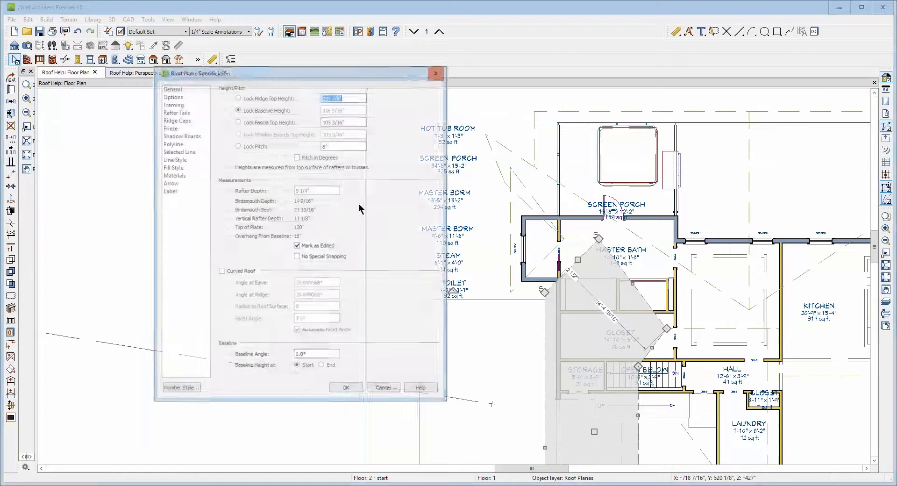
left_click(384, 389)
left_click(455, 357)
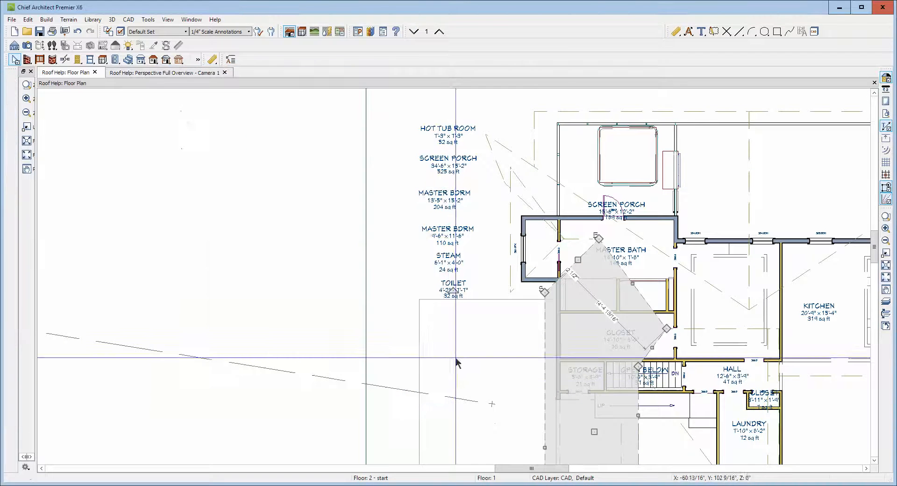
left_click(590, 200)
left_click(576, 193)
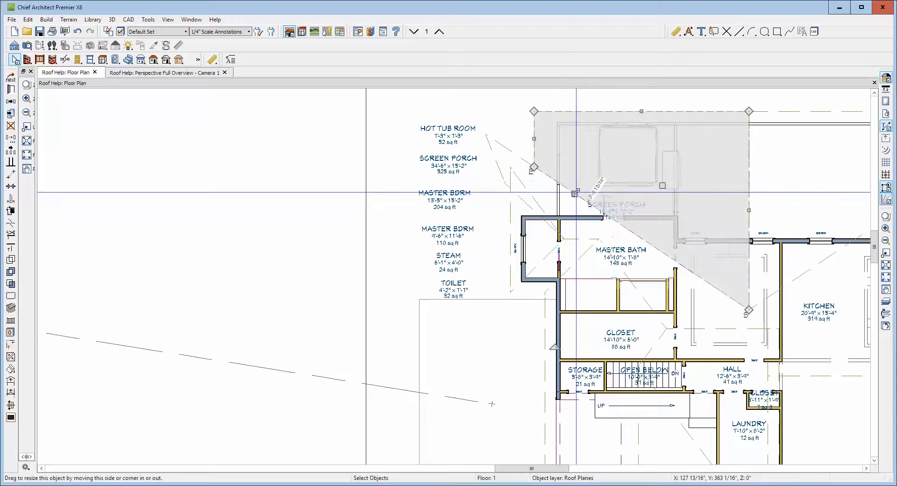
key("Delete")
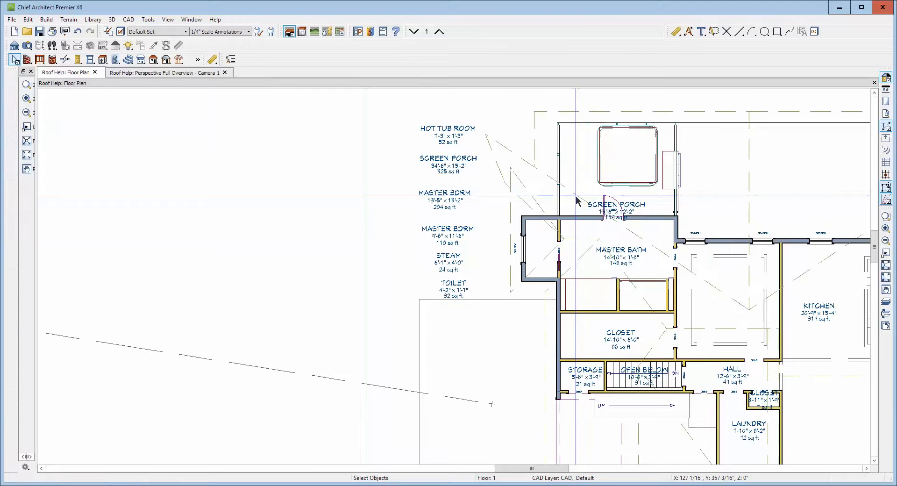
scroll(571, 218, "up", 1)
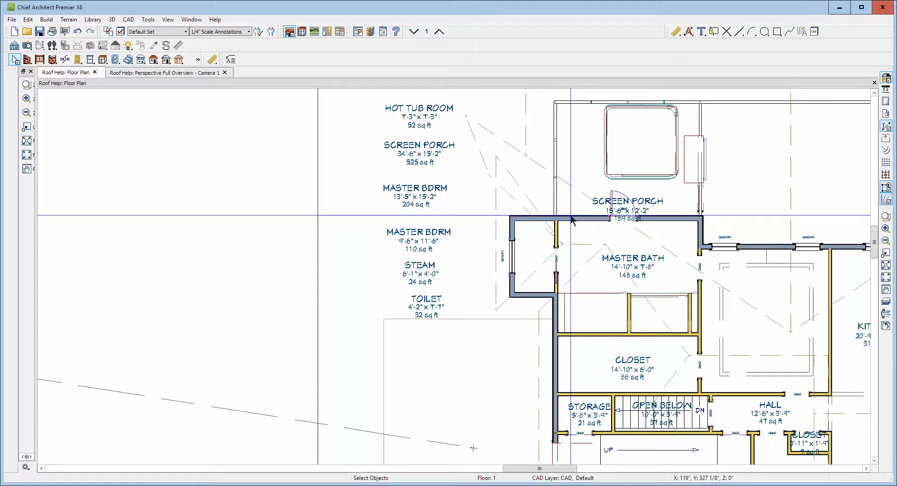
Reshape the triangular roof plane over the master bath bump-out into a rectangle that covers the bump-out with overhangs on both sides
left_click(517, 203)
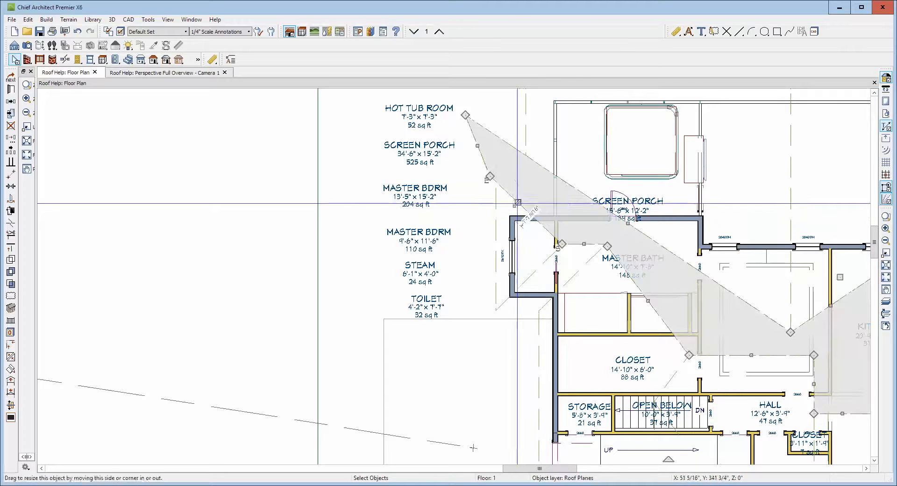
left_click_drag(518, 203, 496, 228)
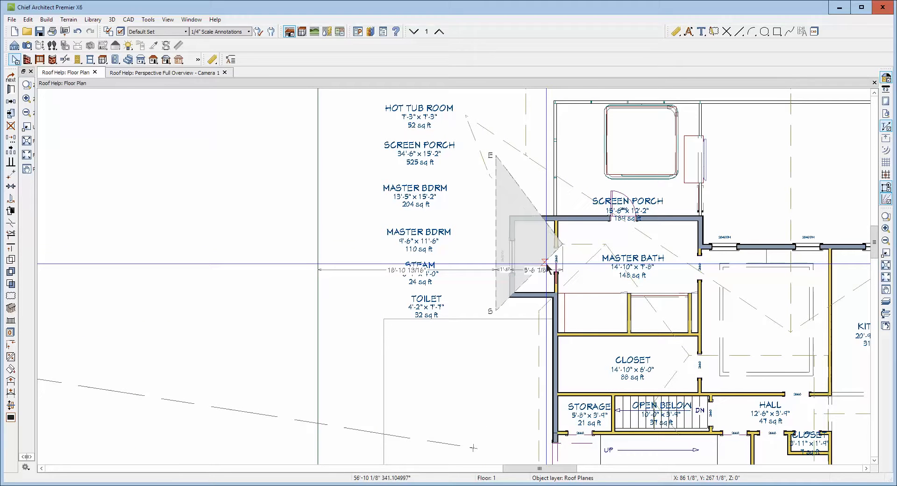
left_click_drag(545, 262, 552, 311)
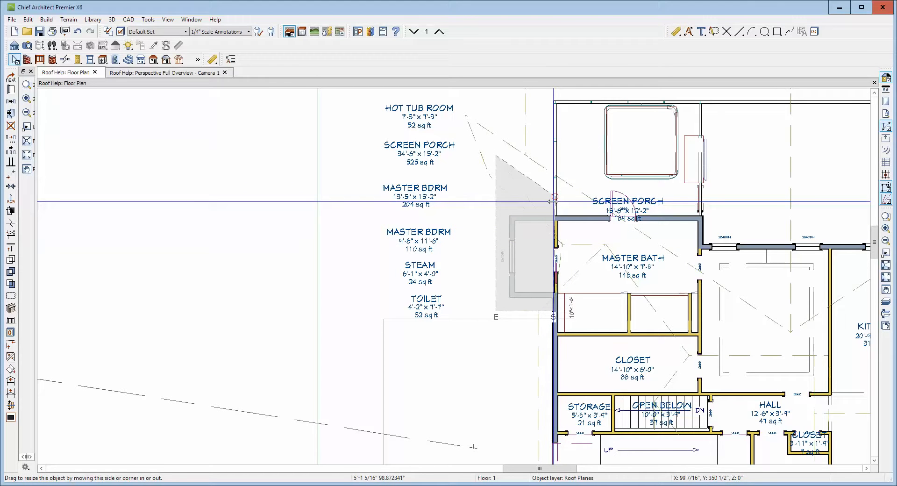
mouse_move(553, 200)
left_mouse_down()
mouse_move(553, 161)
mouse_move(500, 173)
mouse_move(496, 203)
mouse_move(496, 193)
left_mouse_up()
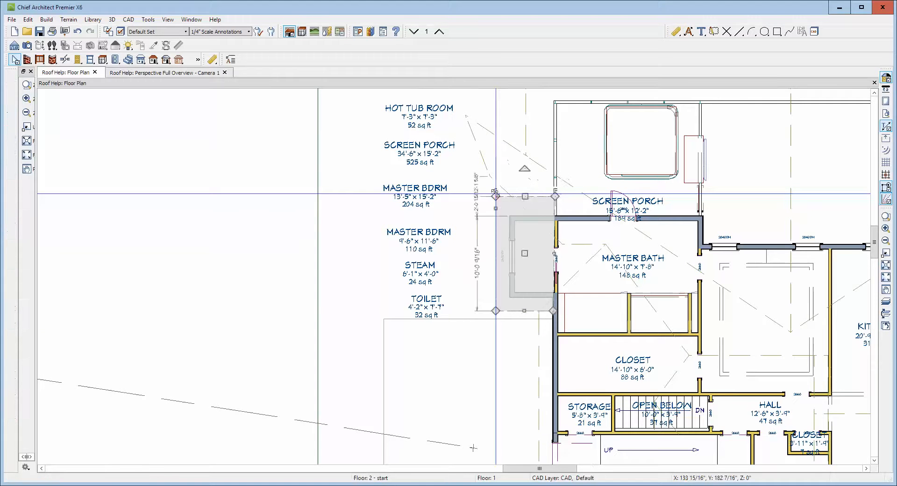
key("Escape")
Join the inner edge of the bump-out's rectangular roof plane to the roof plane over the closet and storage
left_click(556, 259)
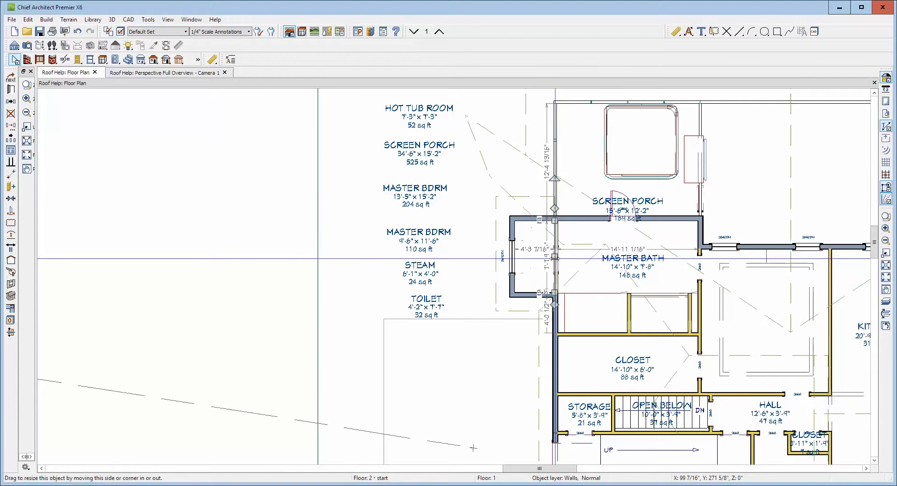
key("Tab")
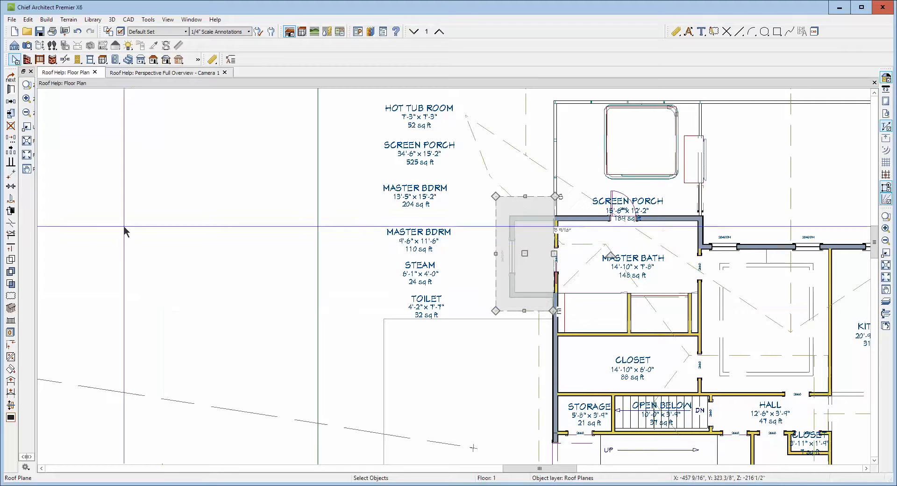
left_click(10, 163)
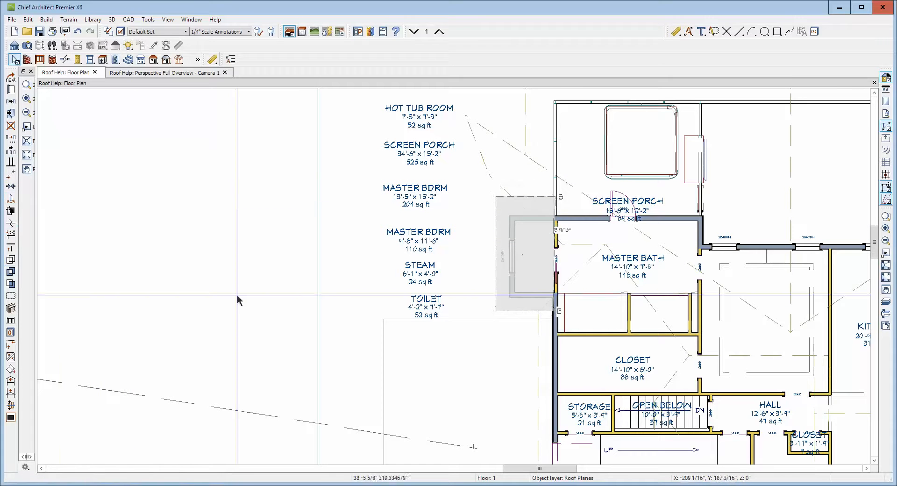
left_click(558, 355)
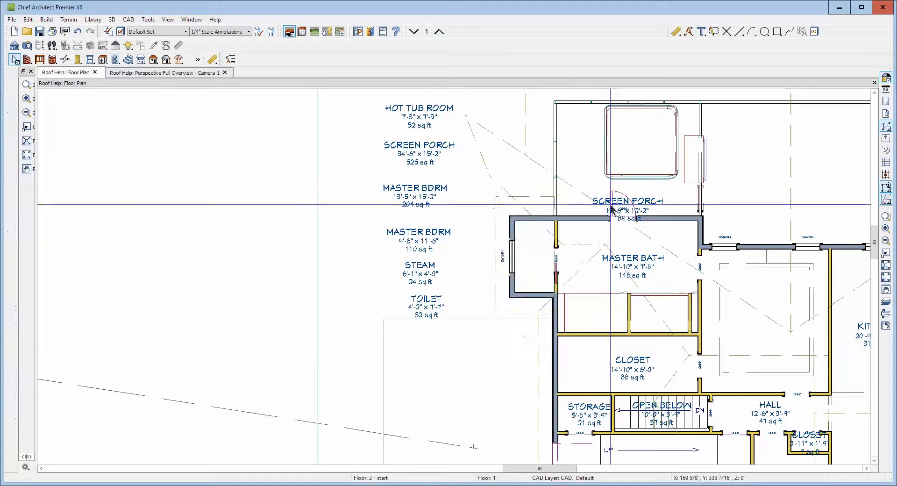
Extend the closet roof plane's outer corner along its eave line until its end edge runs straight across the master bath
left_click(593, 260)
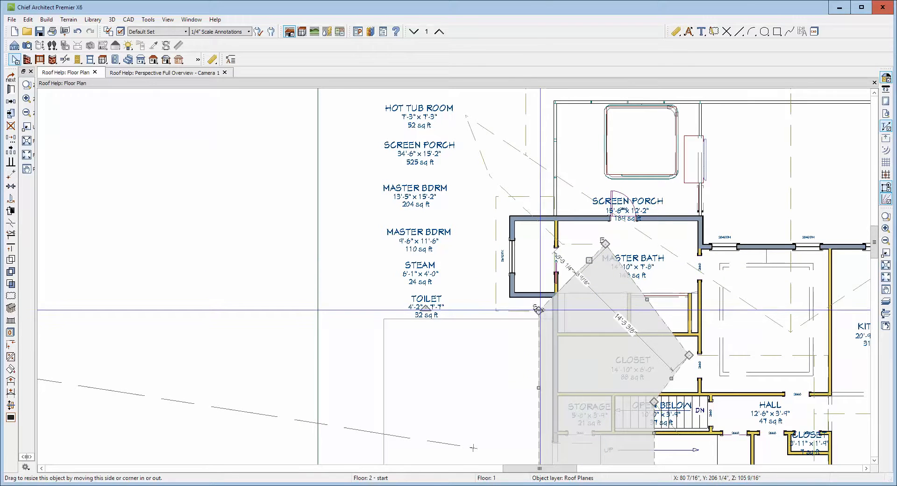
left_click_drag(538, 309, 539, 243)
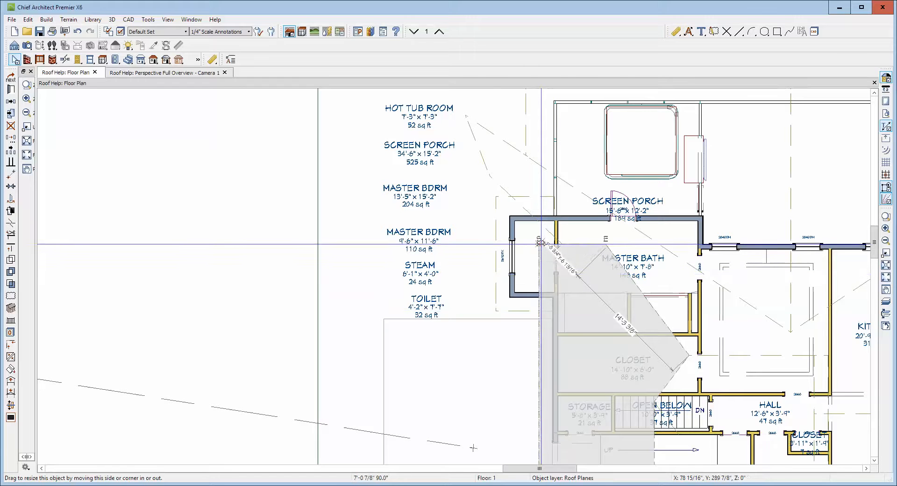
key("Escape")
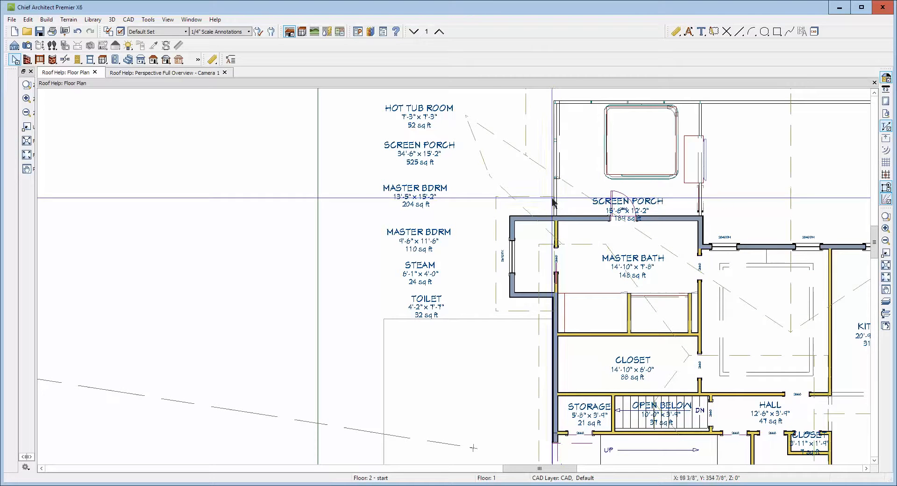
Reshape the large main roof plane so its outer corners meet the closet roof plane's corner and the screen porch roof plane's eave corner
left_click(492, 175)
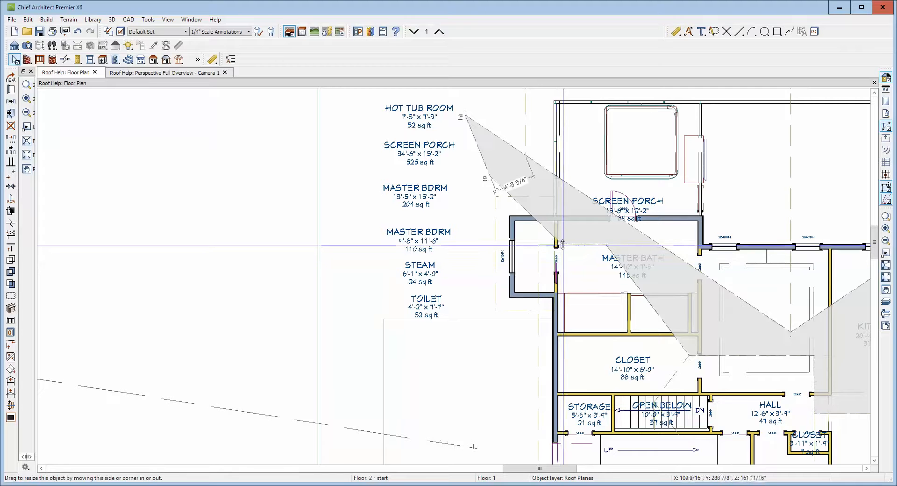
left_click_drag(562, 244, 539, 243)
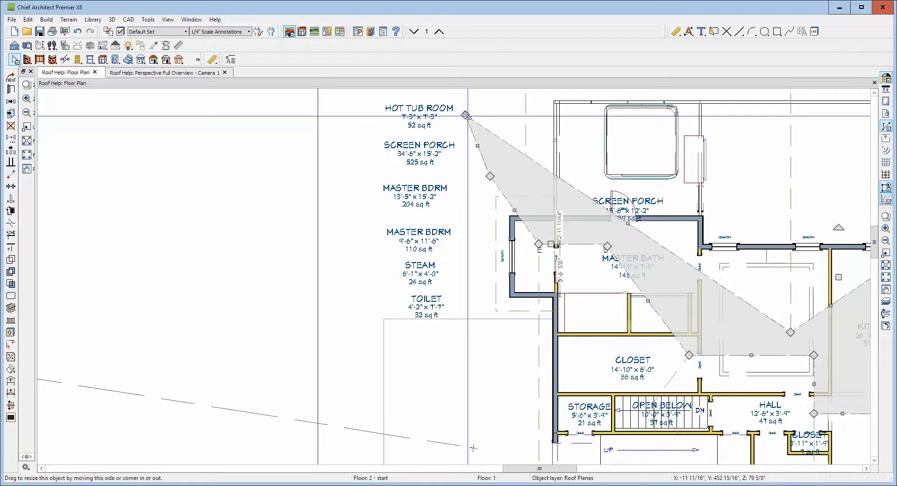
left_click_drag(466, 115, 537, 243)
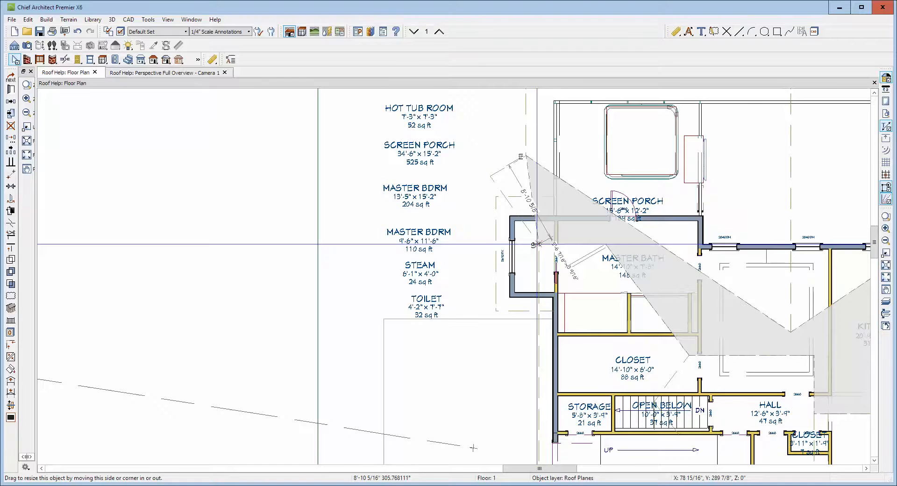
left_click_drag(537, 243, 537, 243)
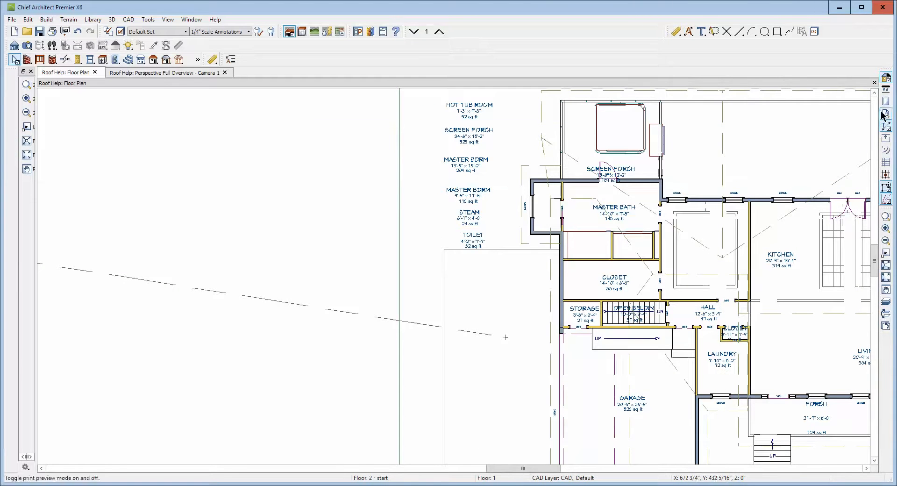
Try to set the screen porch roof plane's side overhang to 18 inches, and move its displaced inner edge back
left_click(874, 92)
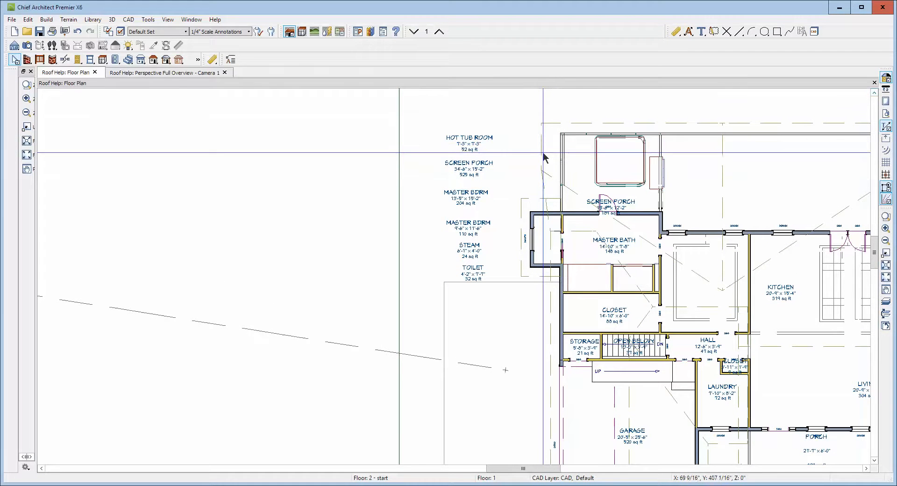
left_click(550, 299)
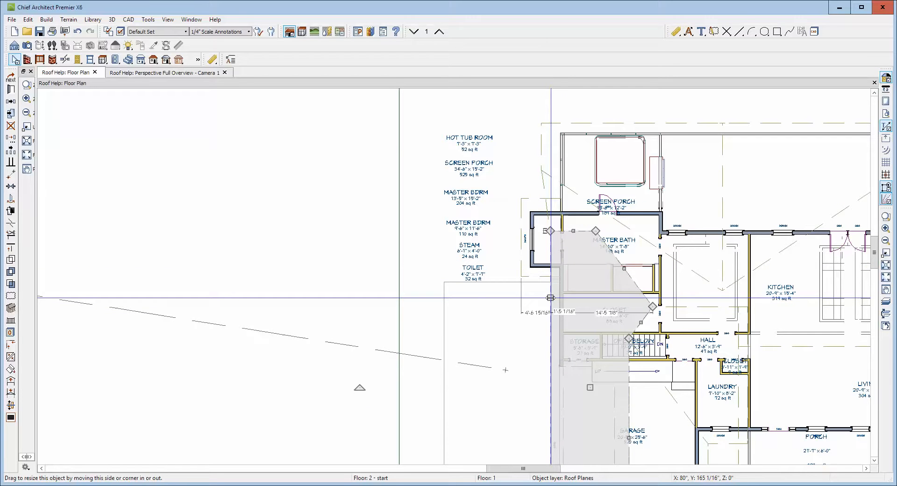
left_click(542, 154)
left_click(556, 173)
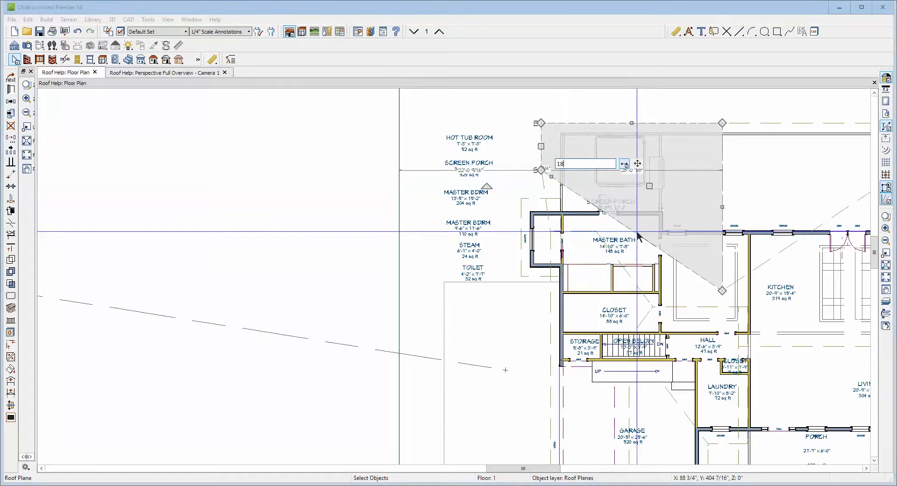
key("Escape")
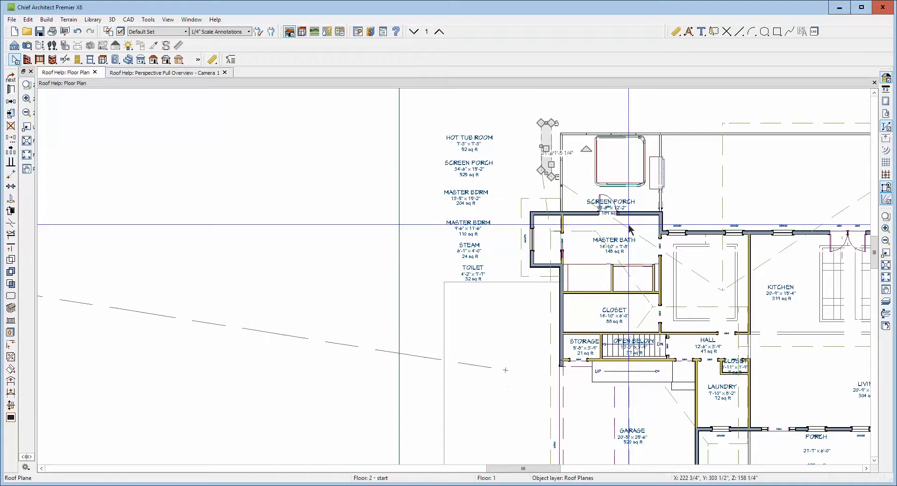
key("Escape")
scroll(574, 152, "up", 3)
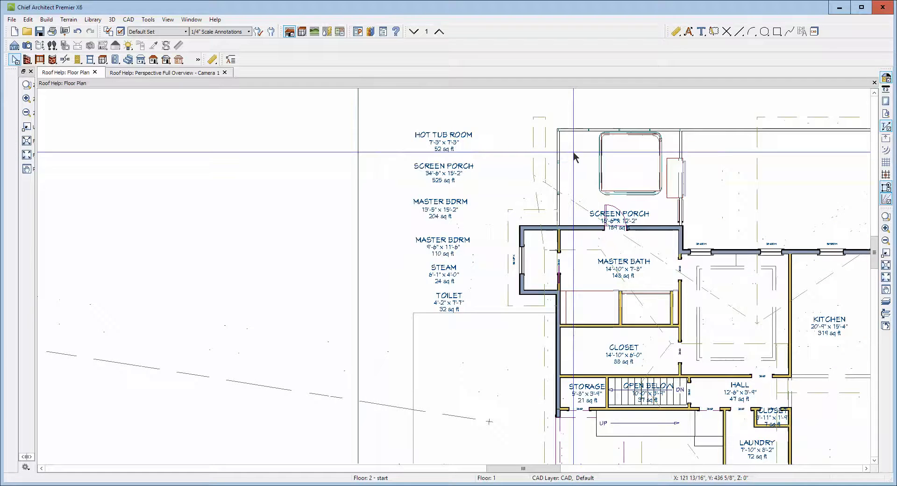
left_click(541, 143)
left_click_drag(545, 150, 758, 202)
Set the overhang of the screen porch roof plane's outer side edge to 18 inches from the porch wall
left_click(533, 142)
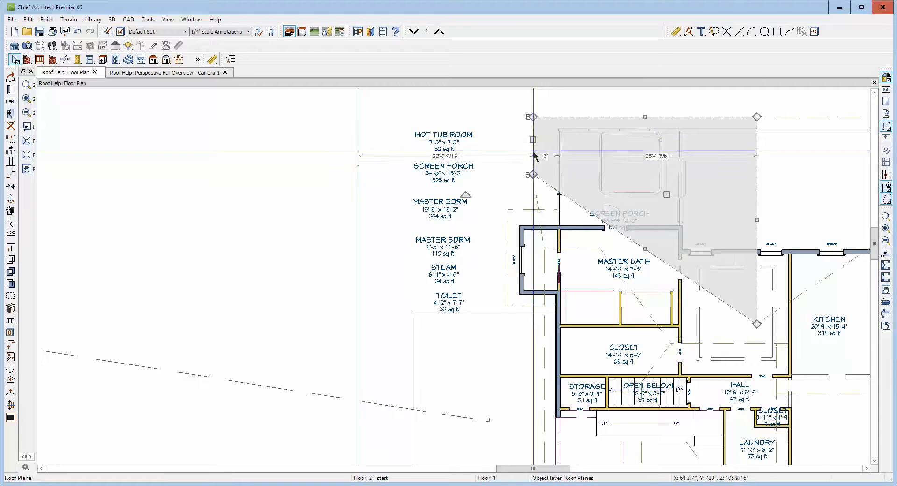
left_click(545, 156)
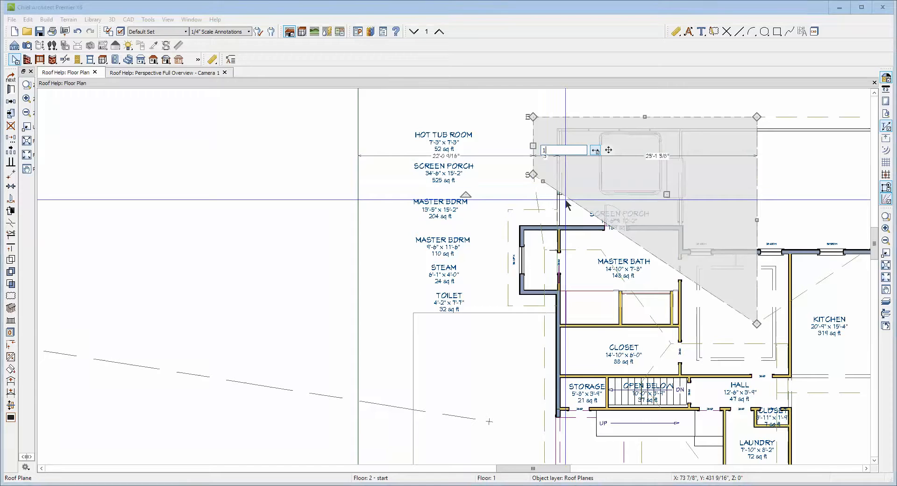
key("Escape")
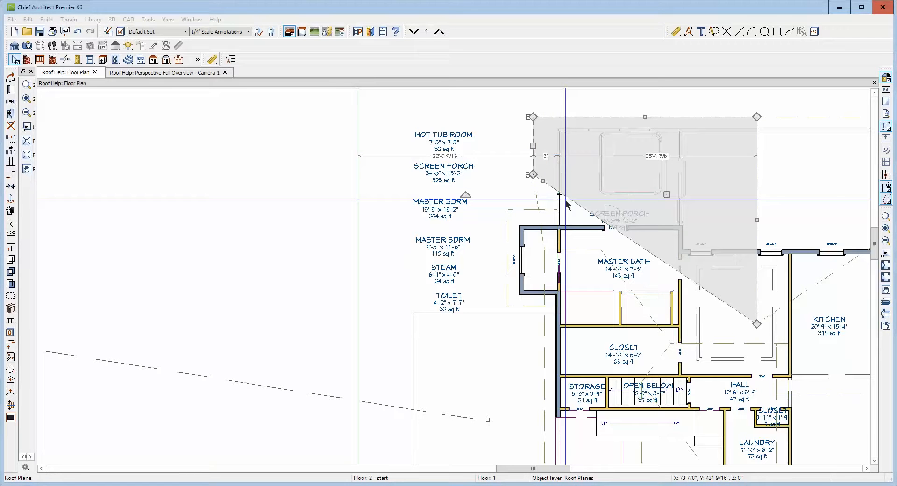
Pull in the large main roof plane's outer edge to meet the corner of the narrowed screen porch roof plane
left_click(540, 200)
left_click(537, 195)
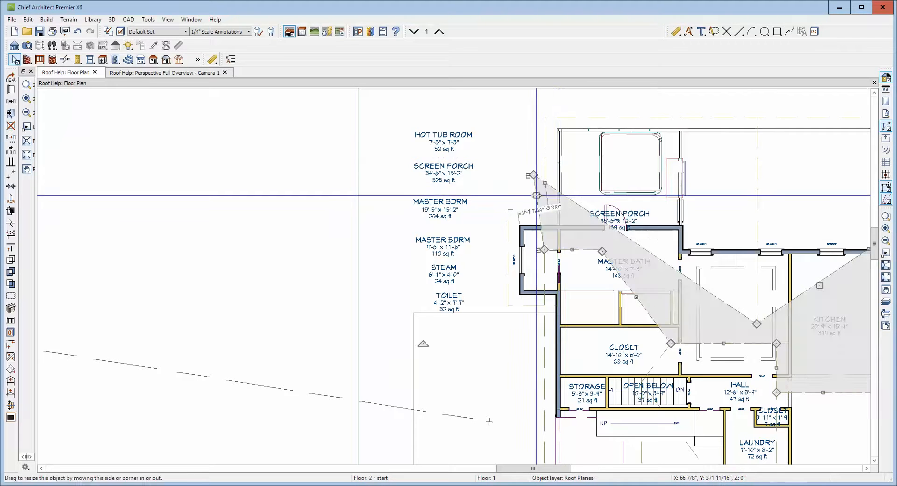
left_click_drag(536, 195, 540, 180)
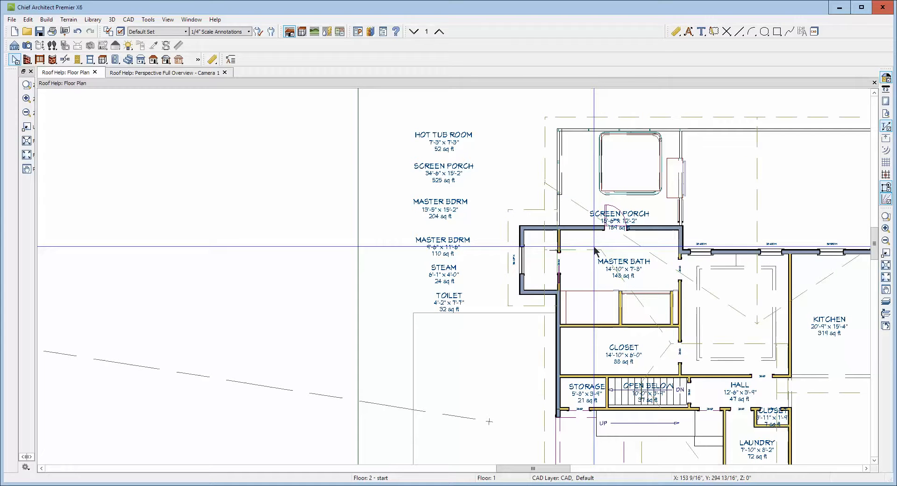
In the 3D overview, pull the main roof plane's lower corner above the bump-out back up to the line of the sloping joint
key("ctrl+Tab")
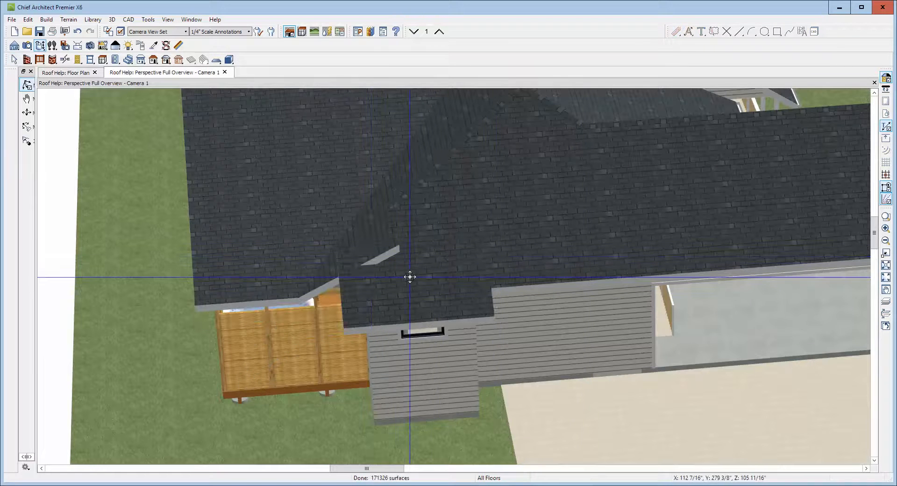
left_click_drag(434, 276, 408, 294)
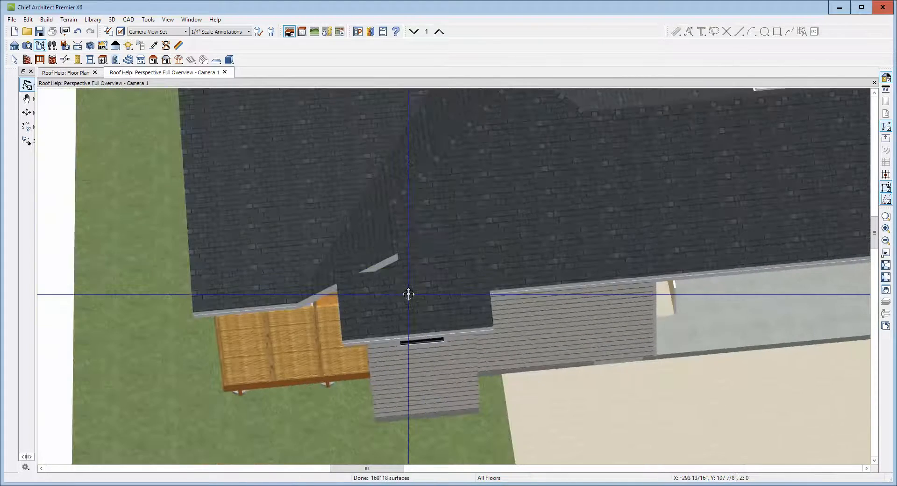
key("space")
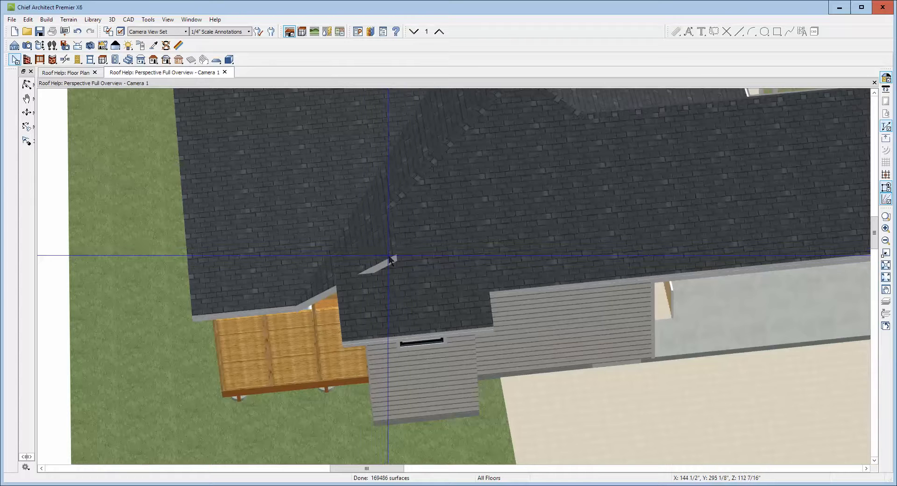
left_click(390, 258)
left_click_drag(390, 256, 388, 211)
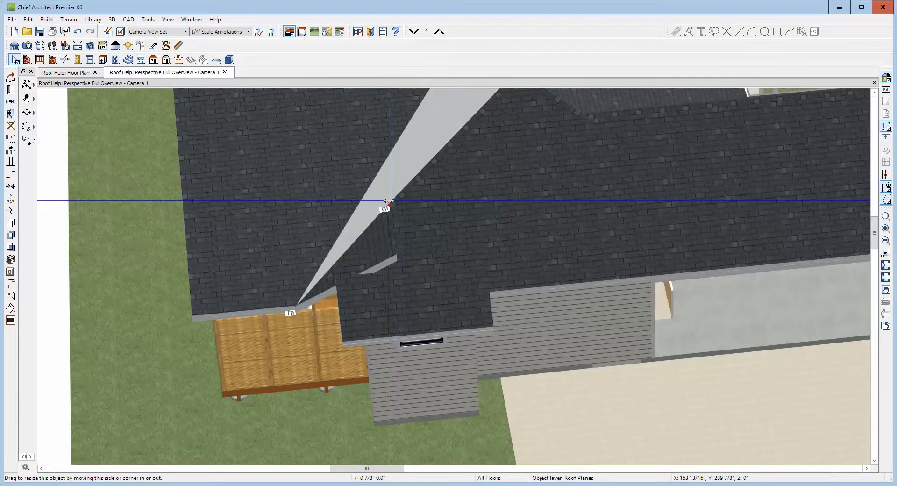
left_click_drag(388, 201, 389, 201)
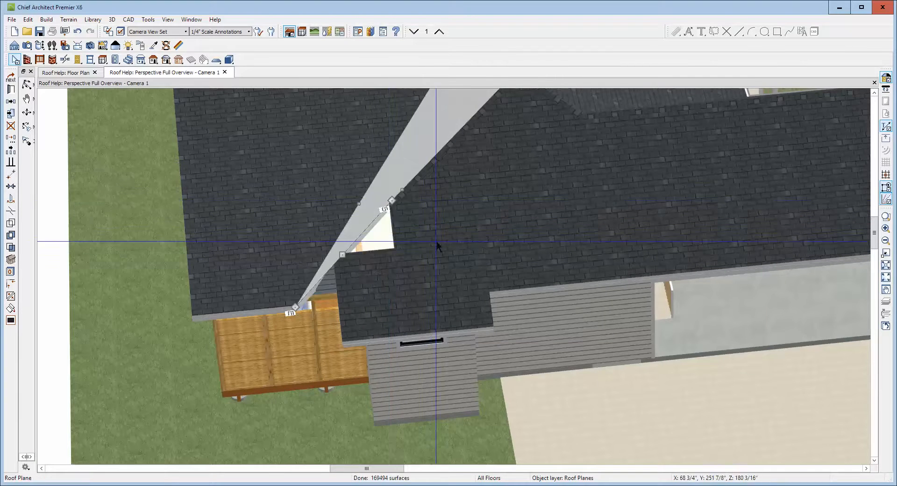
Pull the main roof plane's inner corner above the bump-out down to the corner of the screen porch eave
left_click(401, 240)
left_click_drag(394, 239, 296, 308)
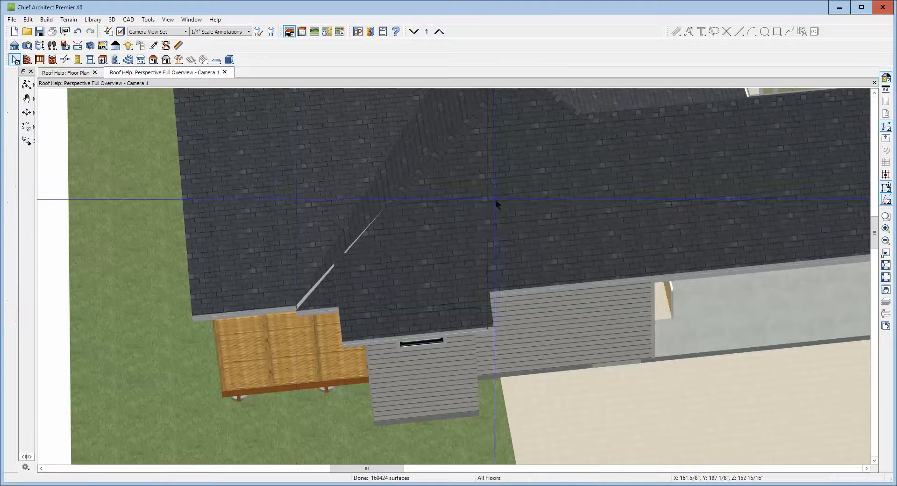
right_click(364, 241)
left_click(372, 210)
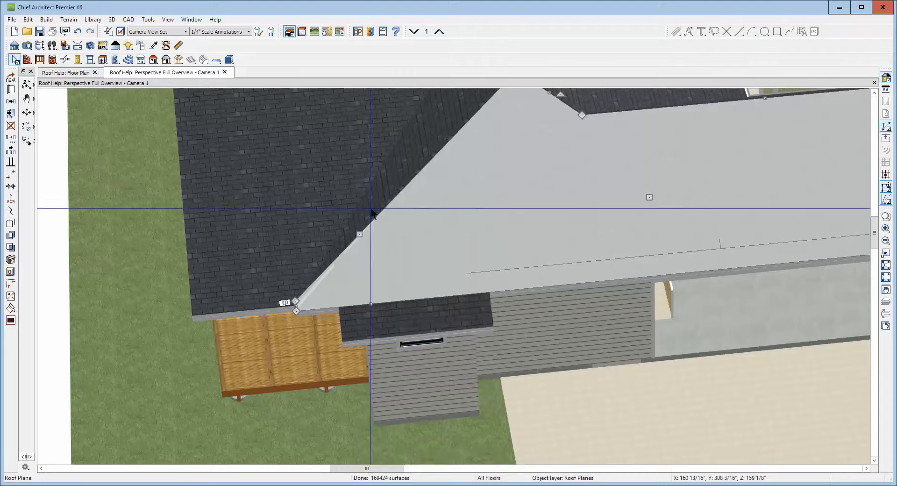
Pull the lower corners of the narrow roof plane between the porch and main planes to the same eave corner
left_click(373, 214)
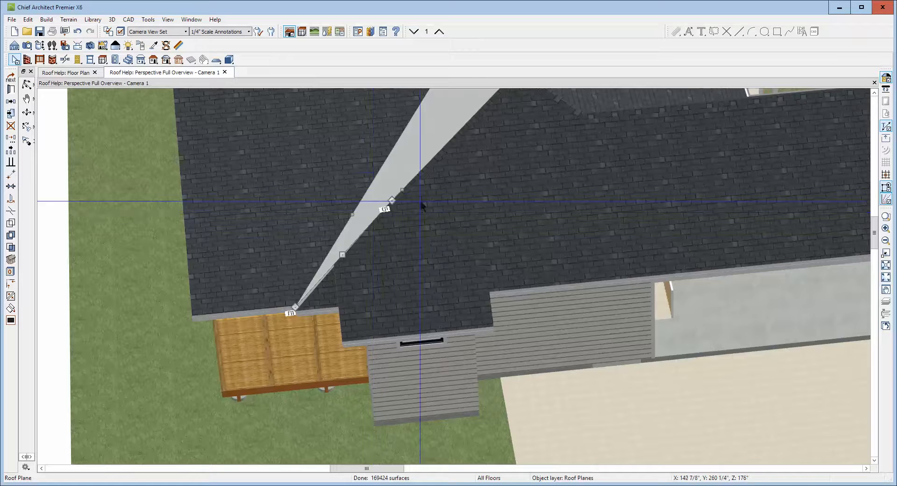
left_click_drag(367, 247, 300, 305)
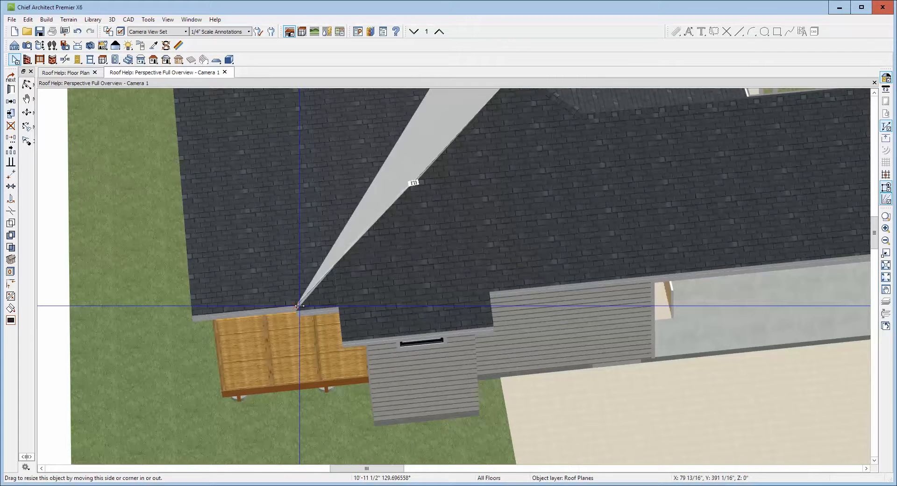
left_click_drag(300, 306, 300, 306)
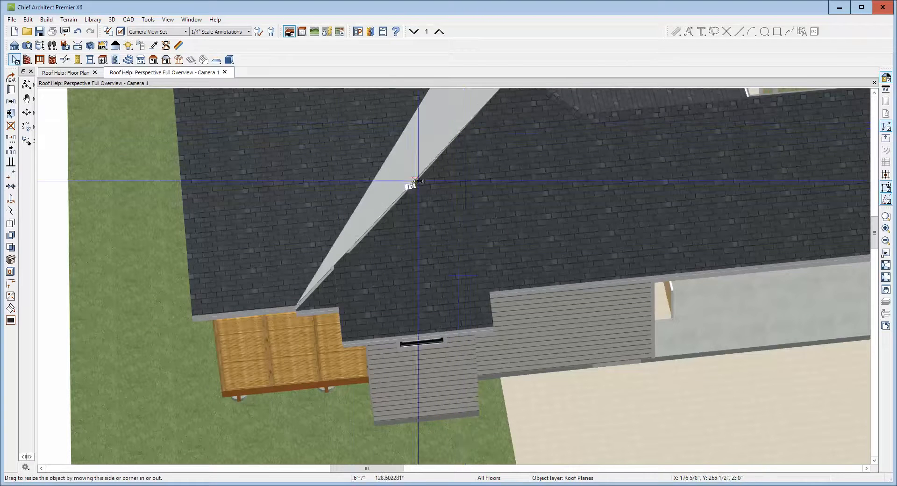
left_click_drag(411, 183, 296, 311)
Join the main roof plane's long sloping edge to the narrow roof plane beside it
right_click(445, 172)
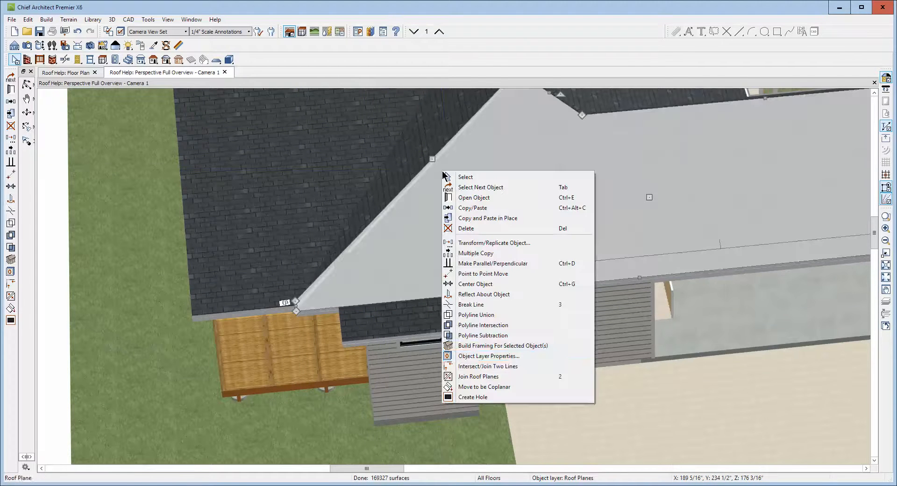
left_click(462, 377)
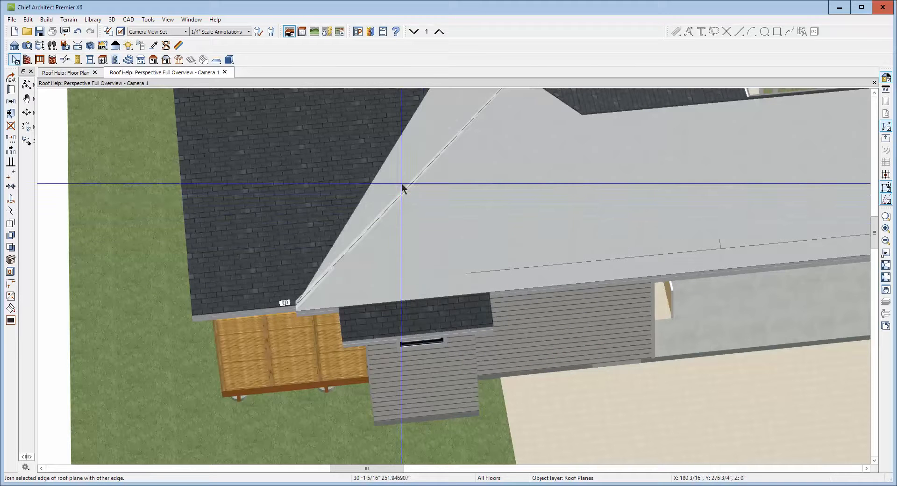
left_click(468, 251)
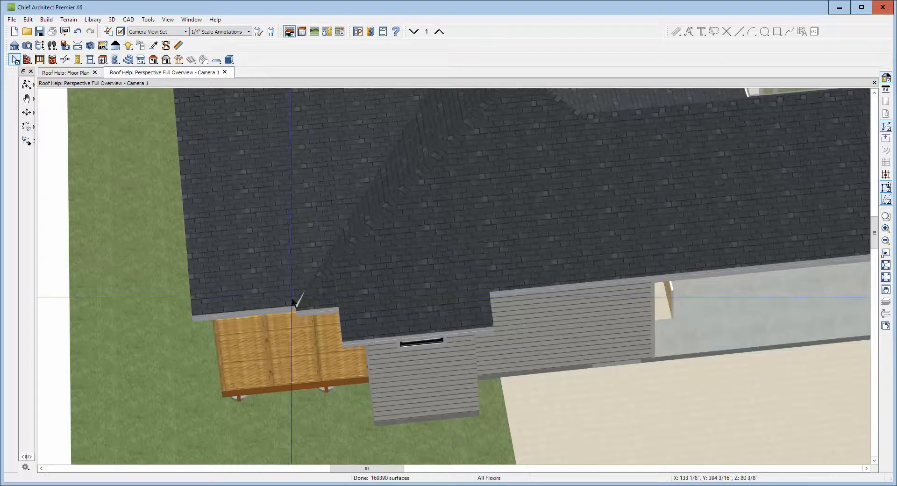
Collapse the short leftover edge at the main roof plane's end by moving its upper corner onto the eave corner
scroll(299, 306, "up", 3)
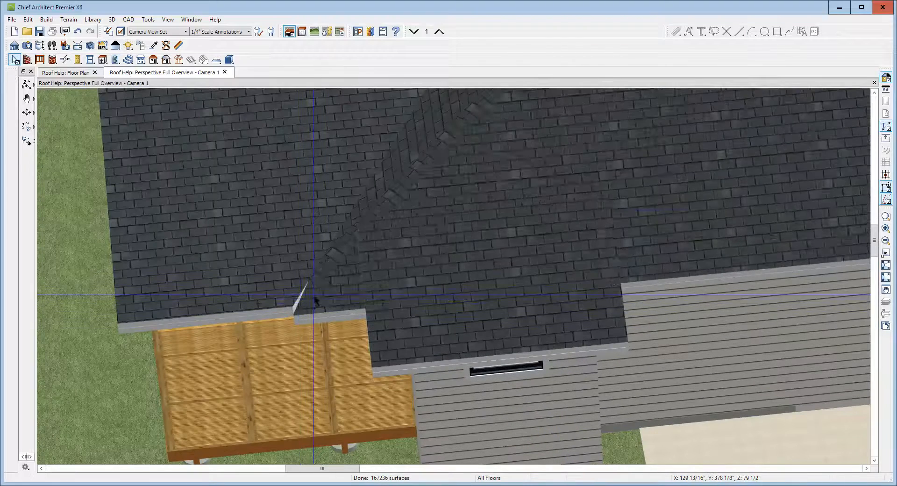
left_click(314, 295)
scroll(315, 295, "up", 3)
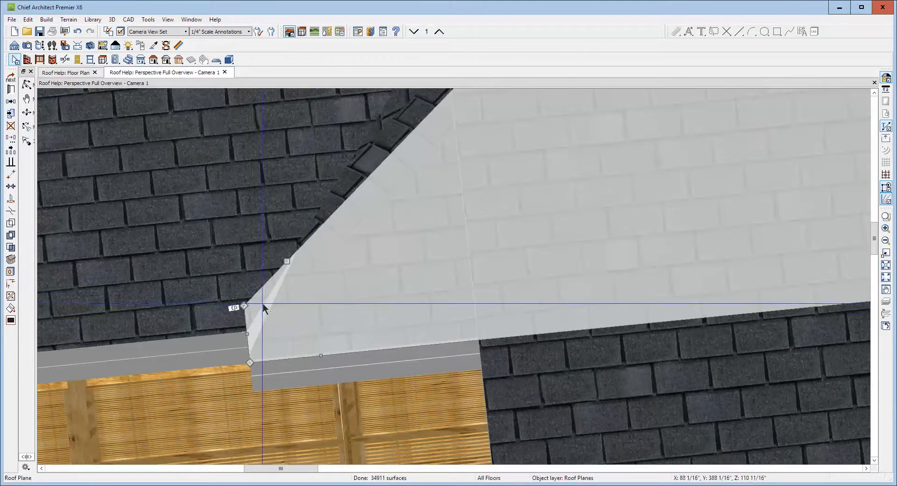
left_click_drag(244, 306, 249, 364)
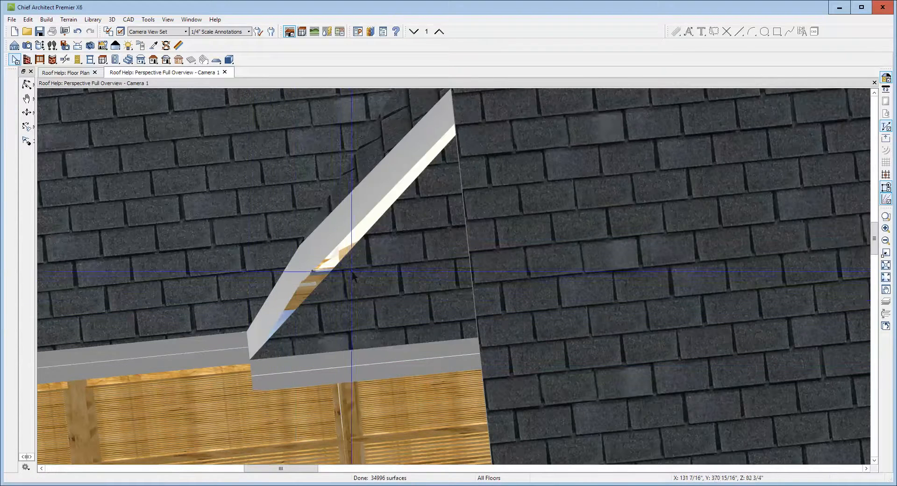
Break the main roof plane's sloping edge near the porch eave, and try to join its lower segment to the porch roof plane
scroll(313, 216, "up", 2)
left_click(269, 264)
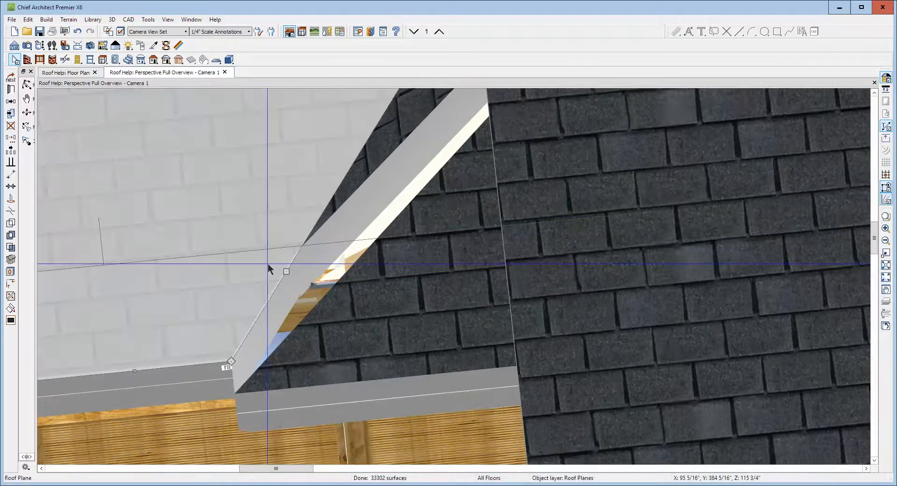
left_click(341, 305)
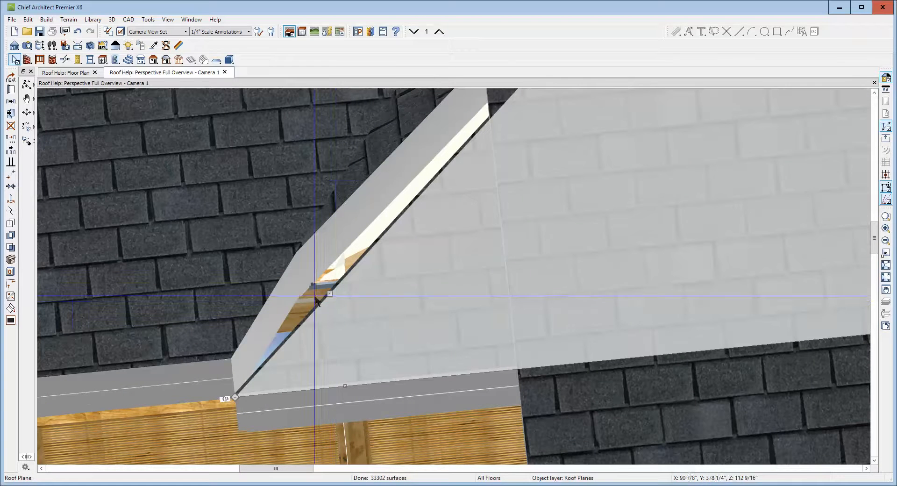
left_click(8, 214)
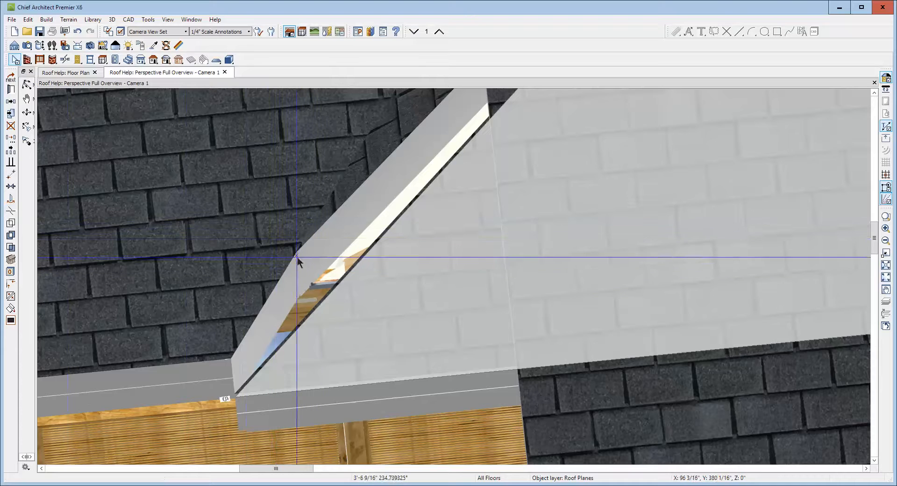
left_click(333, 293)
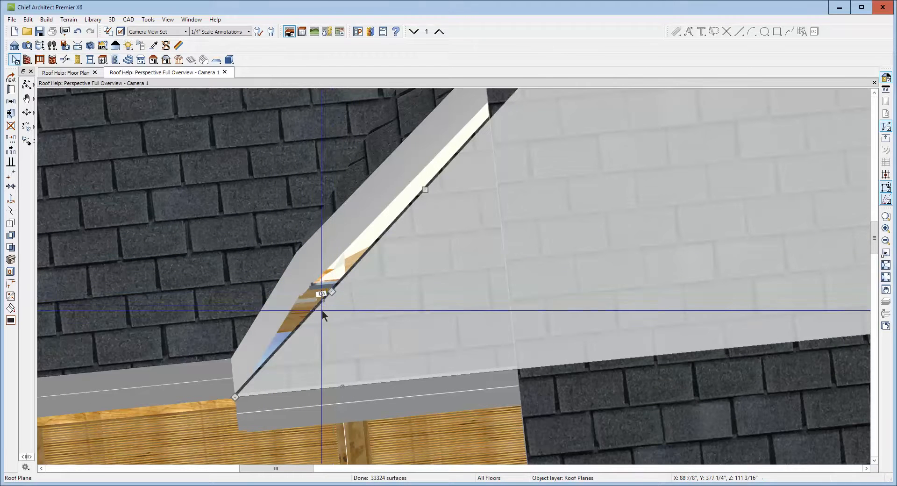
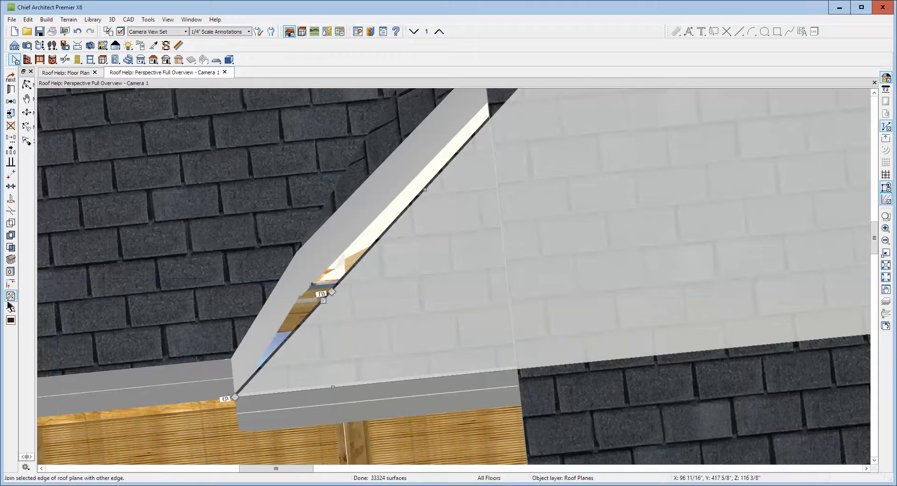
left_click(260, 306)
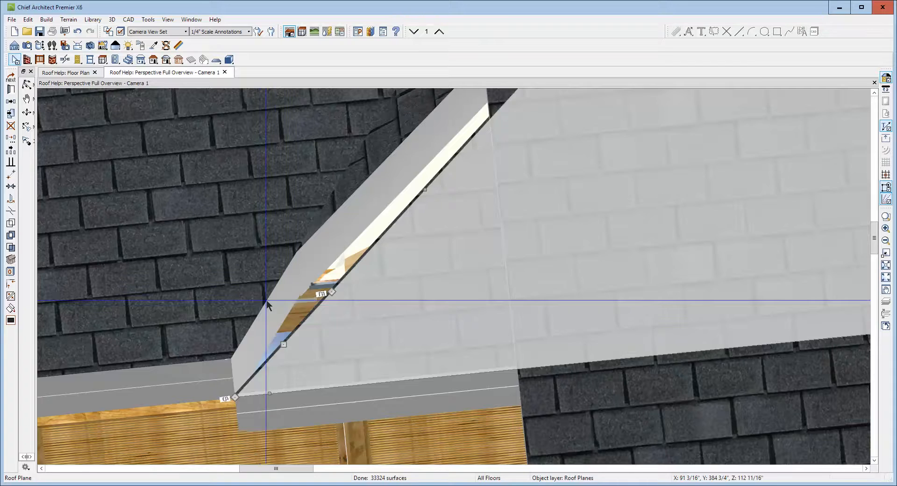
key("Escape")
Move the break corner up to the bend in the adjoining roof edge, and join the upper segment to the narrow roof plane
left_click(367, 255)
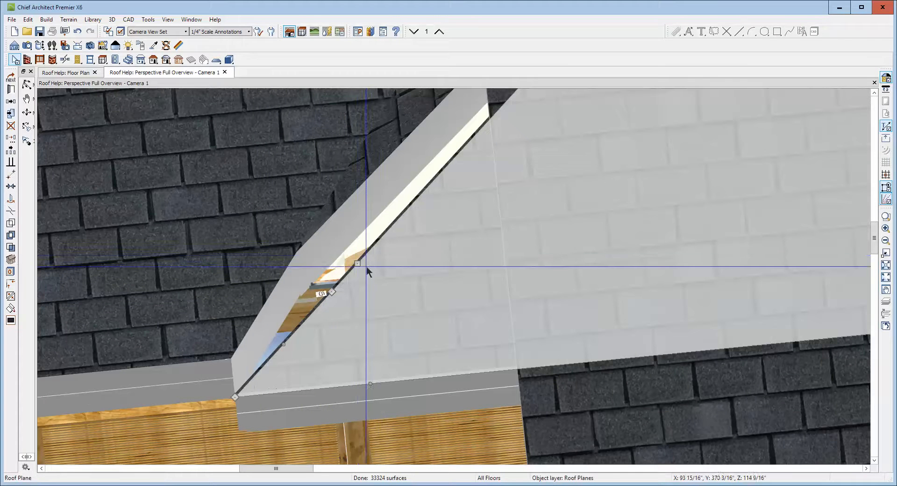
left_click_drag(338, 290, 318, 251)
right_click(402, 176)
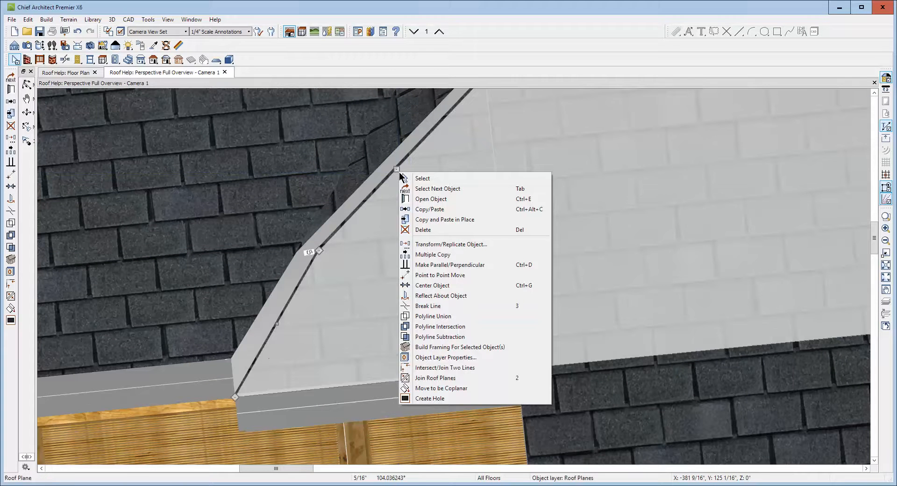
left_click(423, 377)
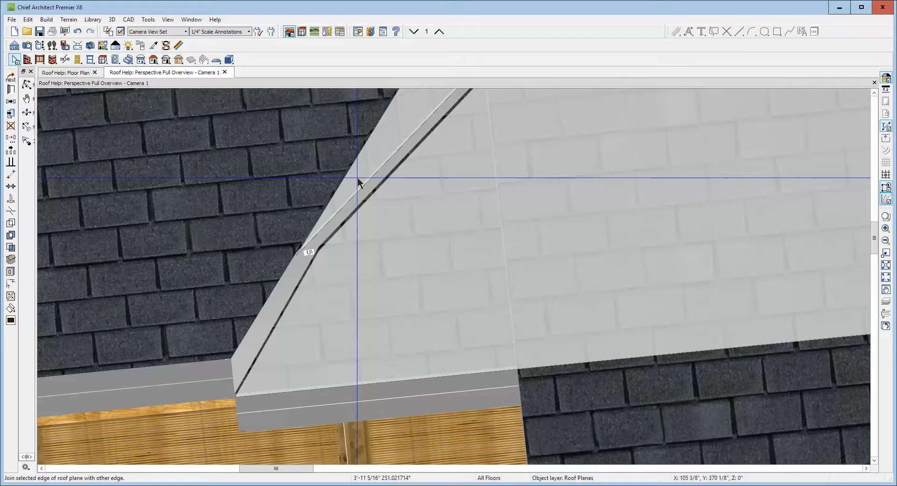
left_click(372, 188)
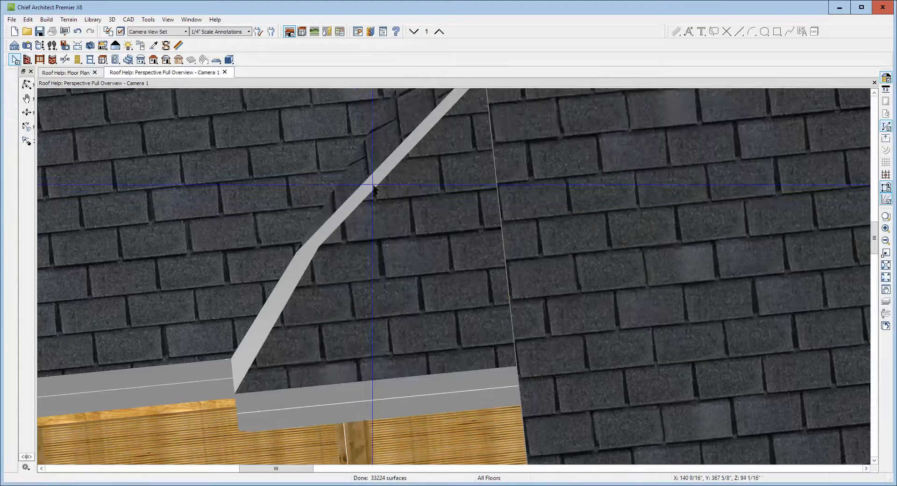
In the floor plan, join the sloping edges of the main roof plane and the narrow roof plane over the master bath
scroll(442, 185, "up", 3)
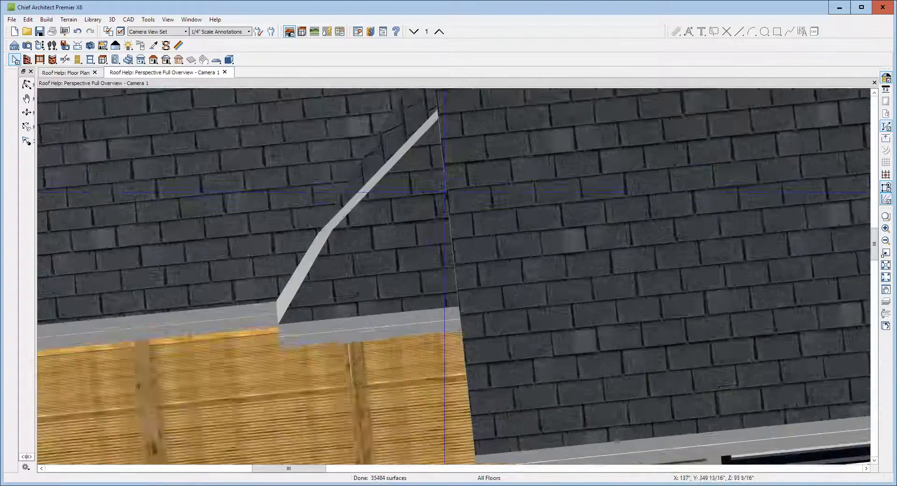
key("ctrl+Tab")
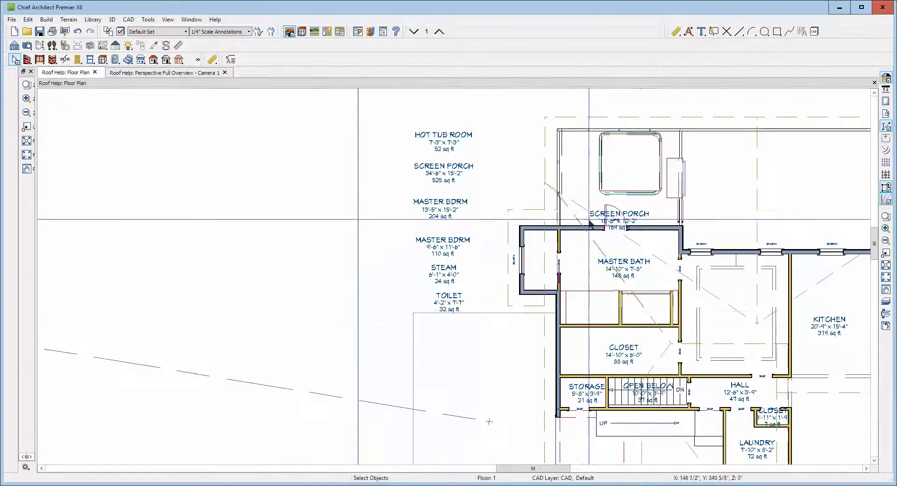
scroll(587, 159, "up", 5)
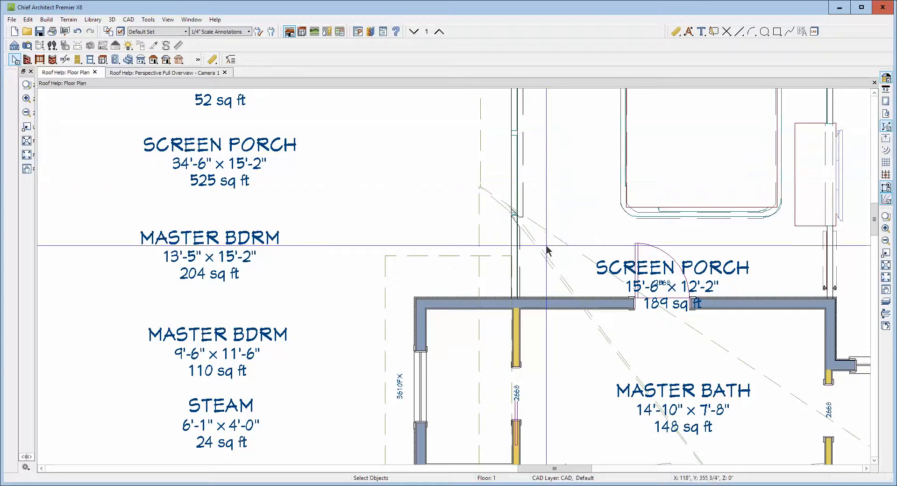
right_click(552, 271)
left_click(589, 258)
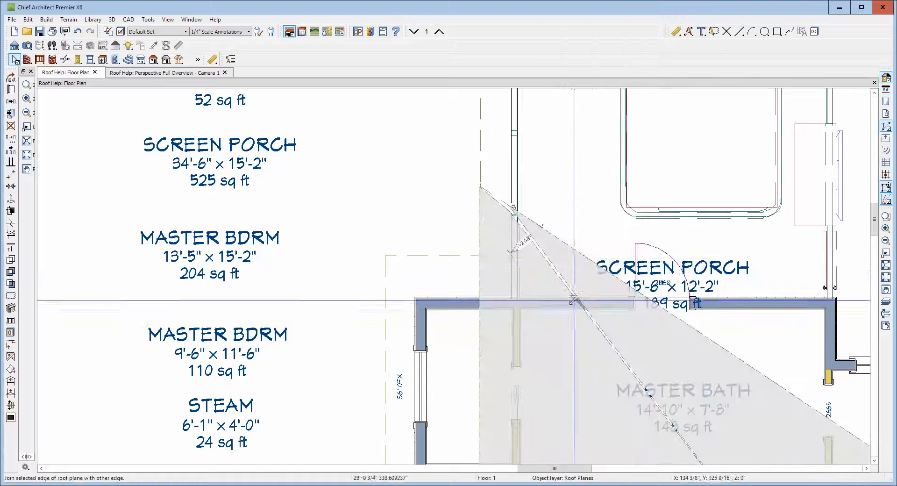
left_click(607, 340)
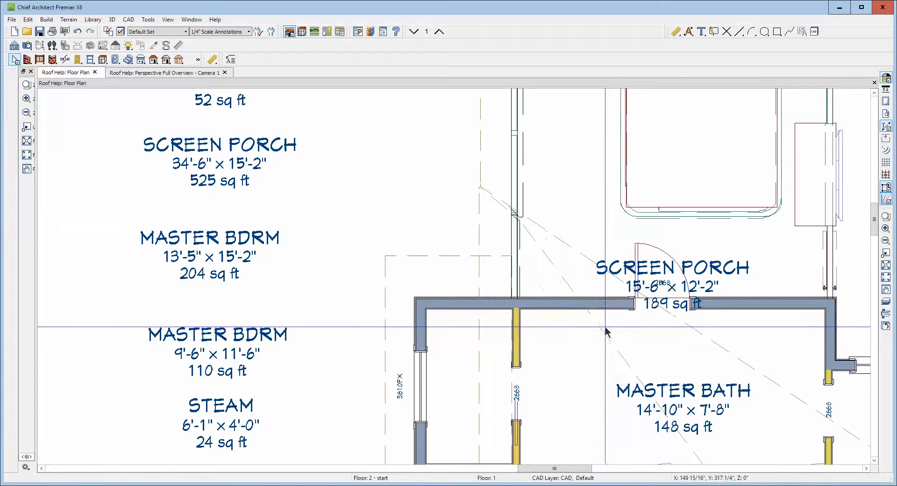
Break the screen porch roof plane's sloping edge at the porch wall, and join the inner segment to the neighbouring roof plane
scroll(512, 136, "up", 2)
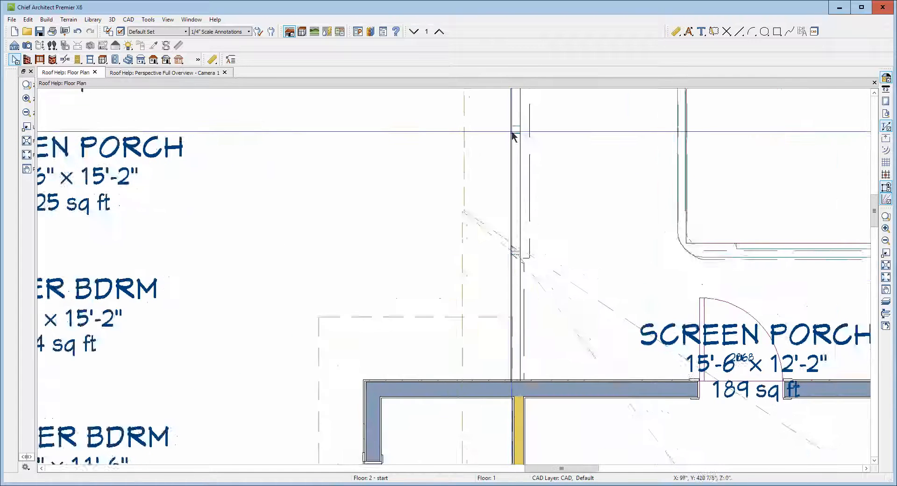
left_click(493, 255)
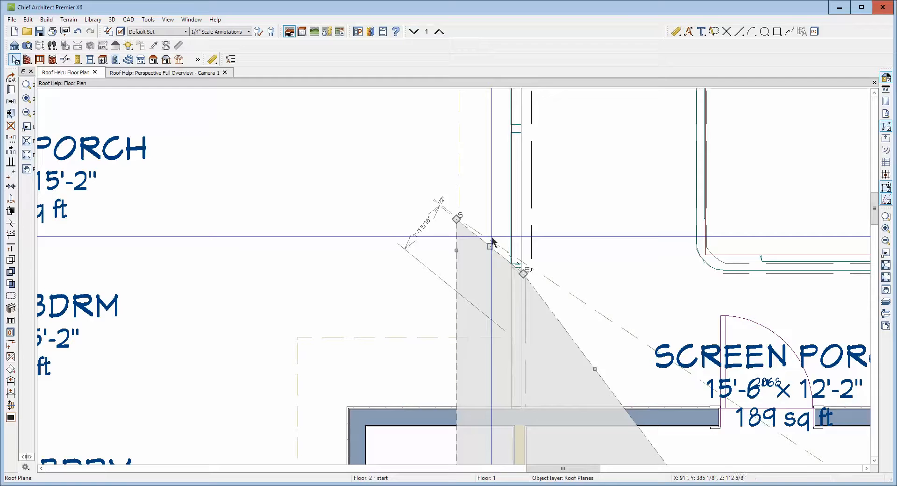
left_click(492, 239)
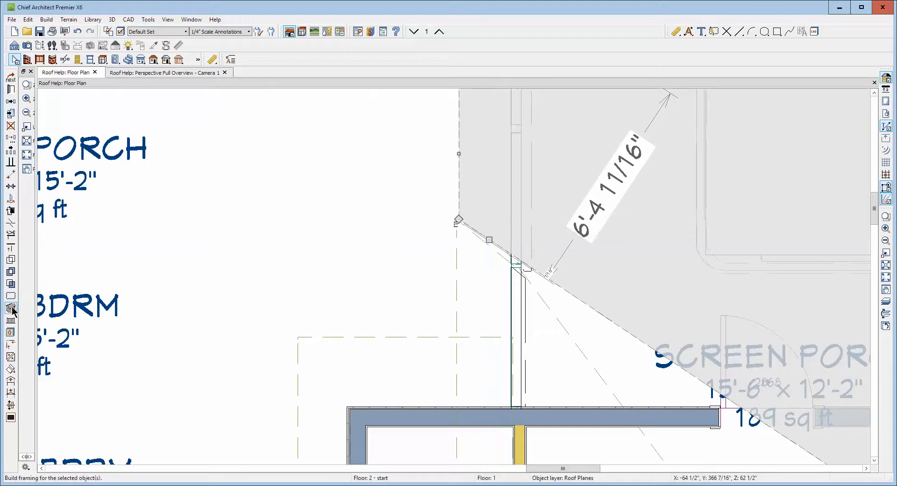
left_click(11, 224)
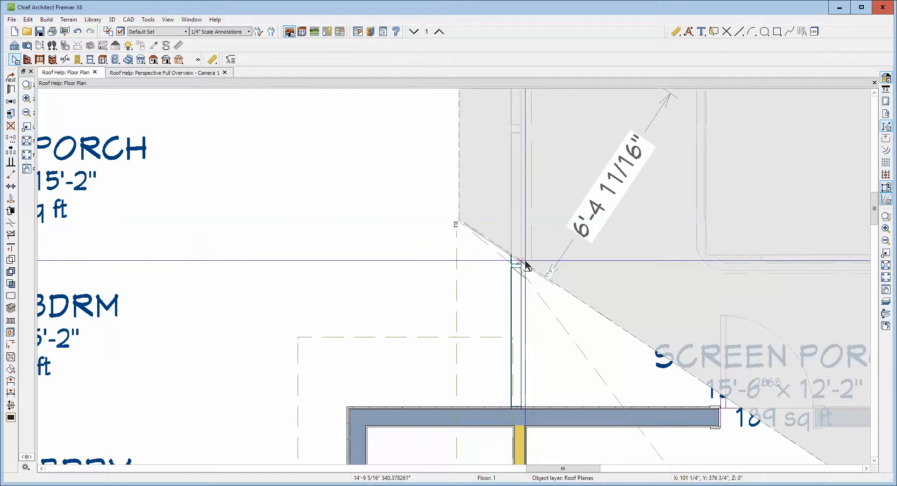
left_click(523, 261)
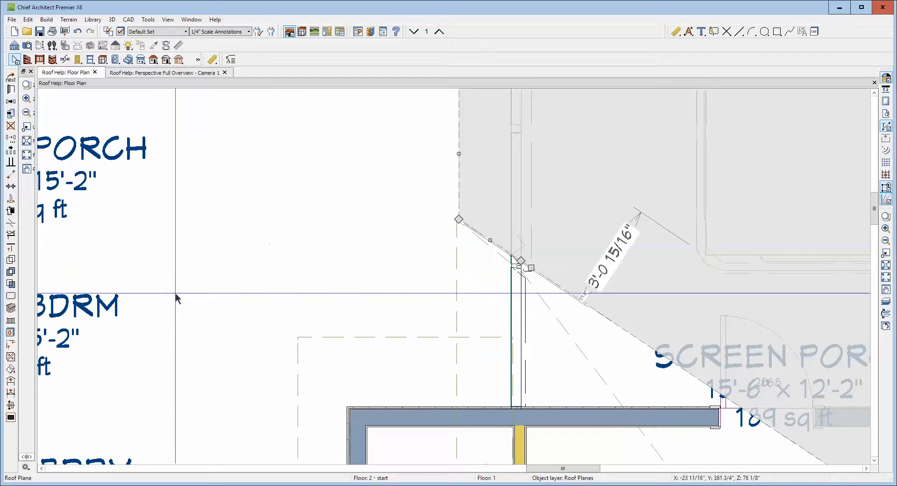
left_click(11, 358)
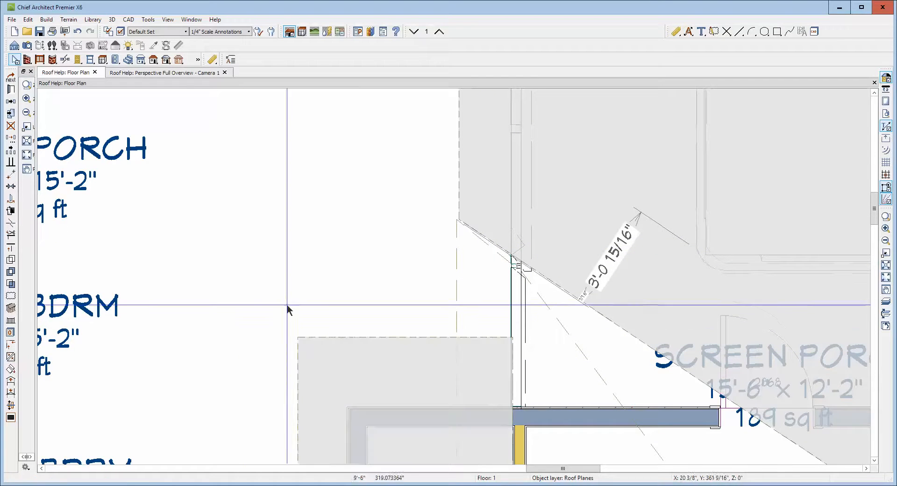
left_click(498, 254)
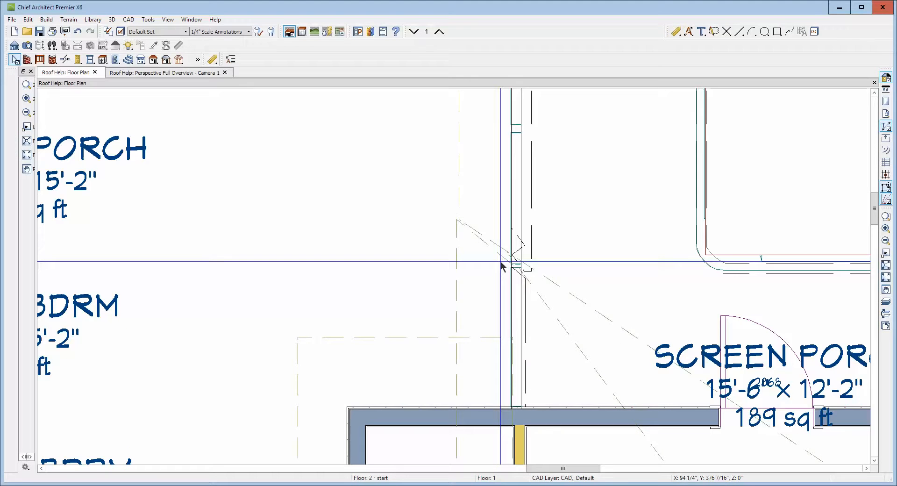
Move the main roof plane's break corner up to the porch wall line, and join the porch roof plane's sloping edge to the main plane
scroll(498, 253, "up", 5)
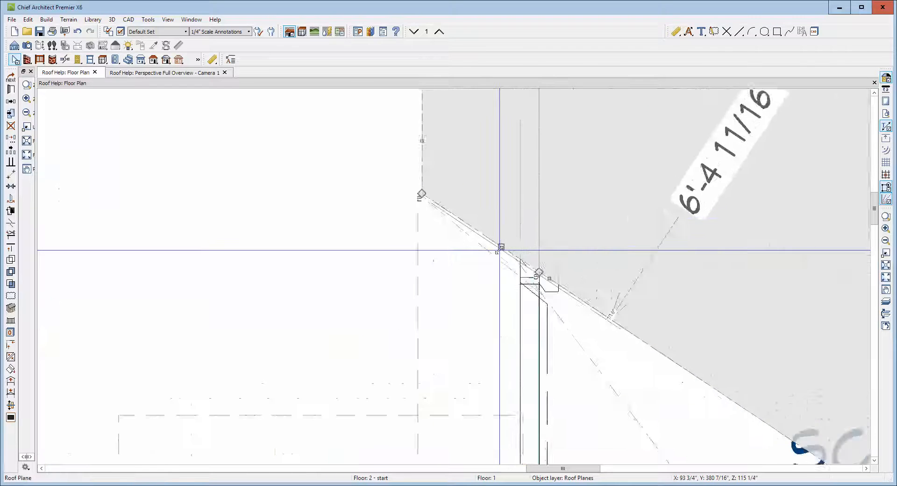
left_click(520, 288)
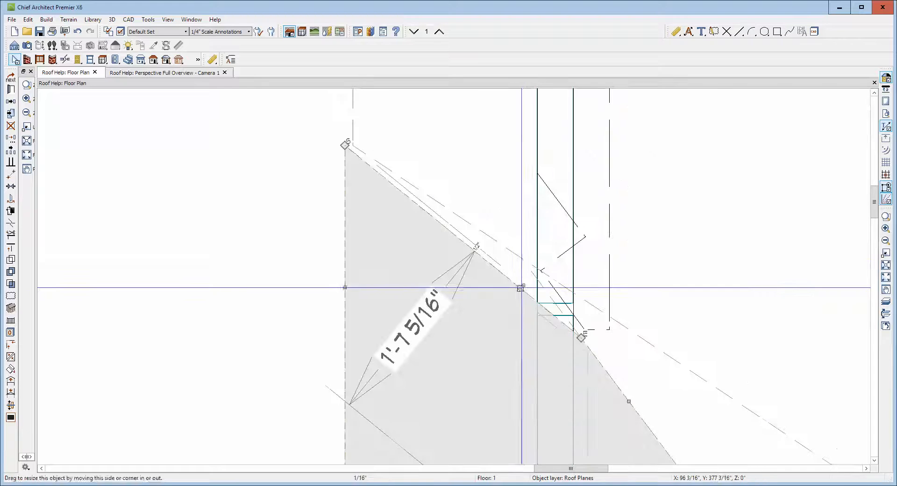
left_click_drag(580, 338, 470, 224)
right_click(472, 223)
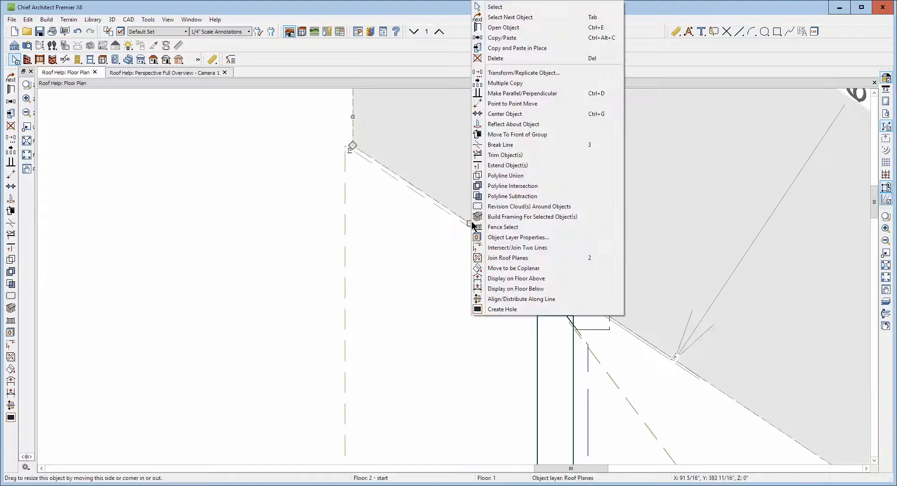
left_click(481, 257)
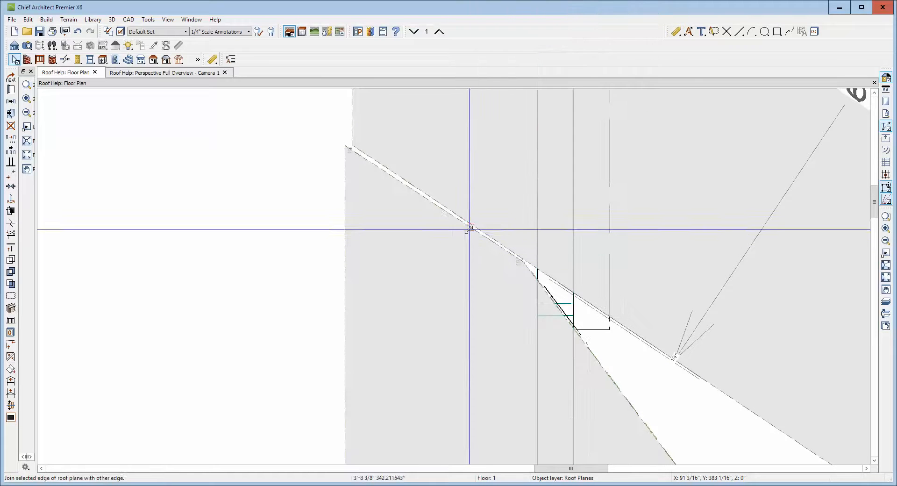
left_click(471, 226)
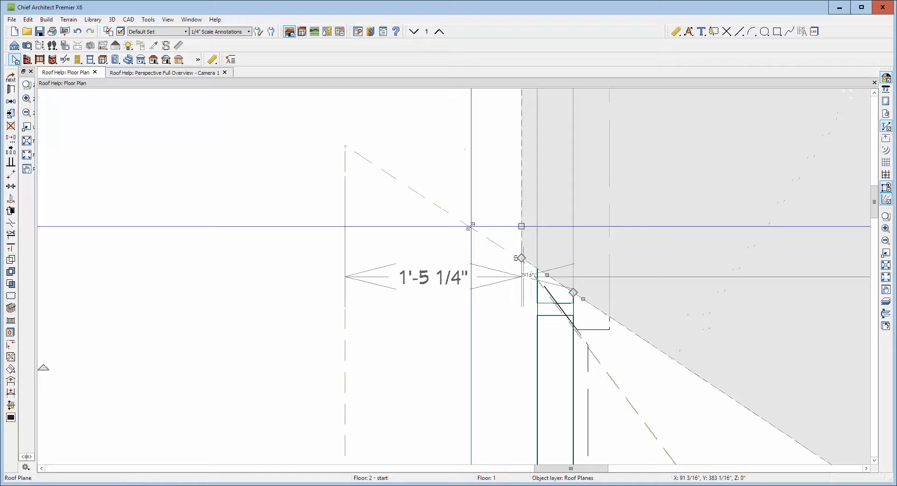
Join the narrow roof plane's steep edge to the main roof plane's matching edge beside the porch wall
right_click(623, 389)
left_click(639, 327)
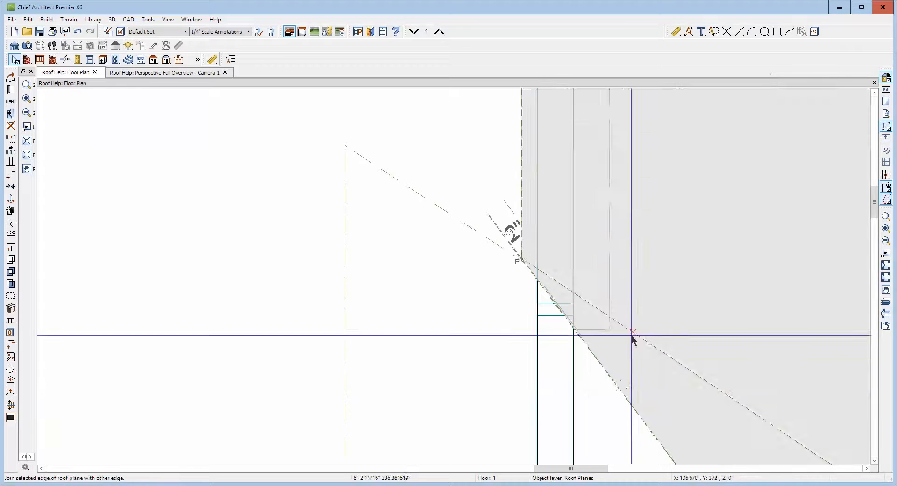
left_click(619, 384)
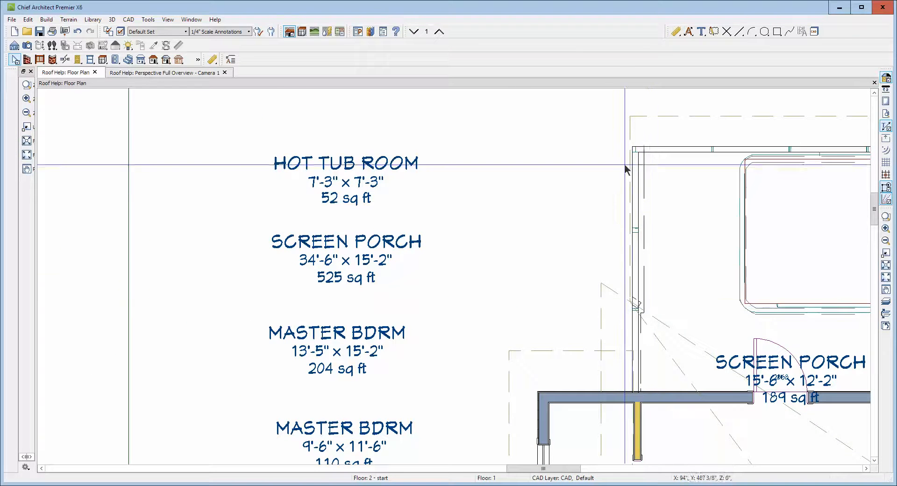
Extend the screen porch roof plane's side edge outward to align with the main roof plane's eave
left_click(627, 132)
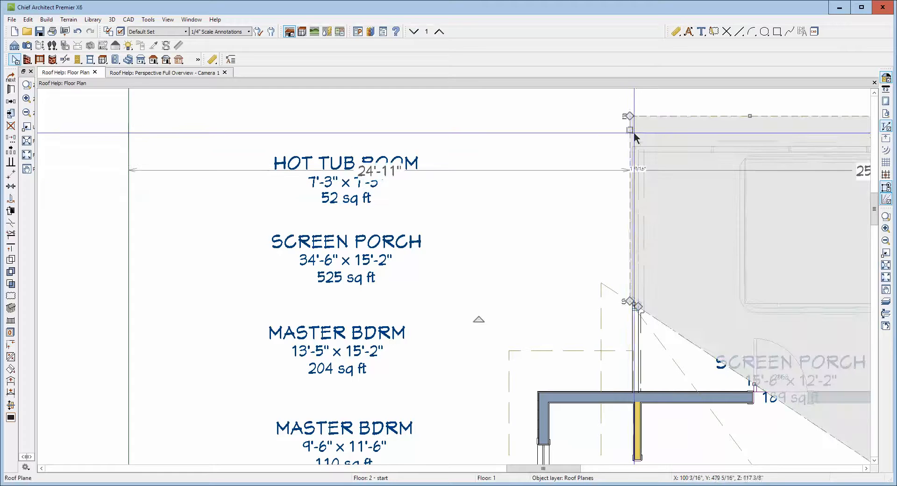
left_click_drag(627, 132, 598, 289)
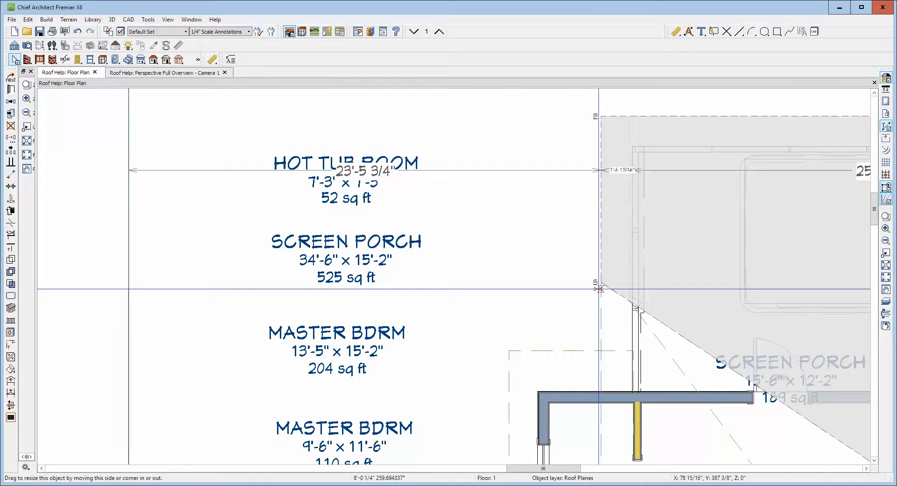
left_click(519, 226)
In the perspective view, examine the roof intersection and eaves between the screen porch and the master bath bump-out
key("ctrl+Tab")
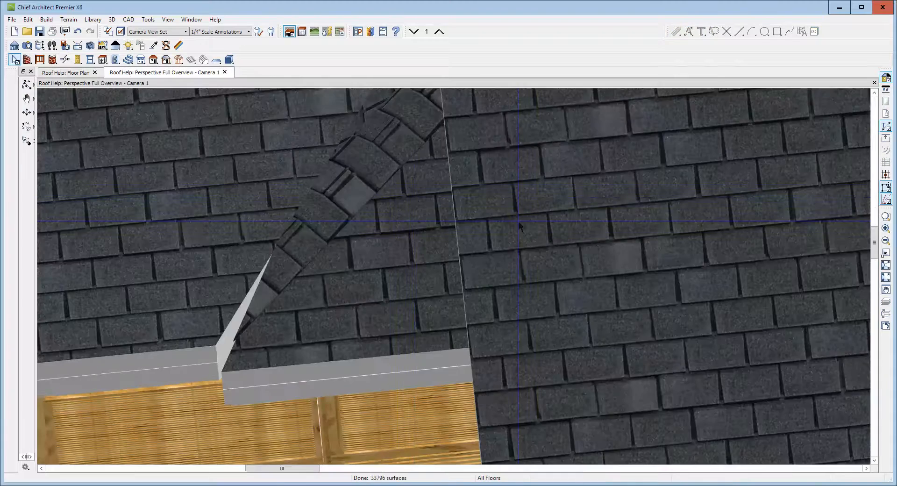
scroll(514, 220, "down", 4)
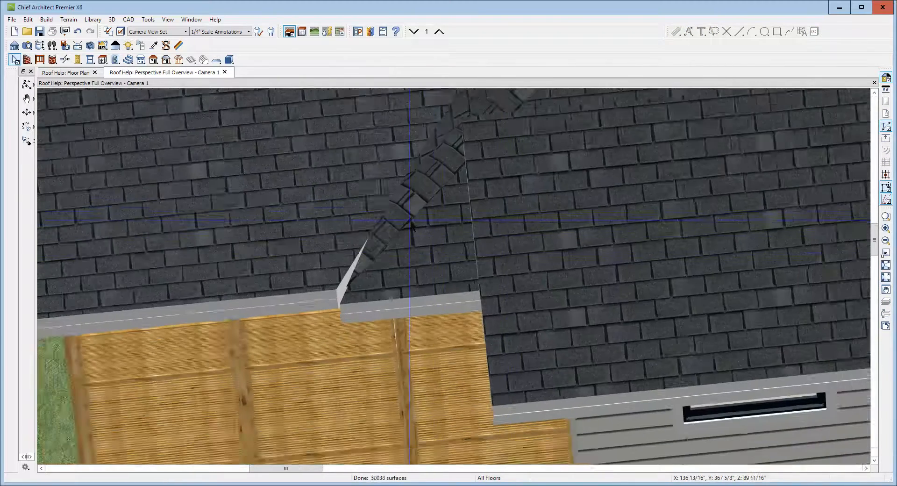
scroll(410, 223, "down", 2)
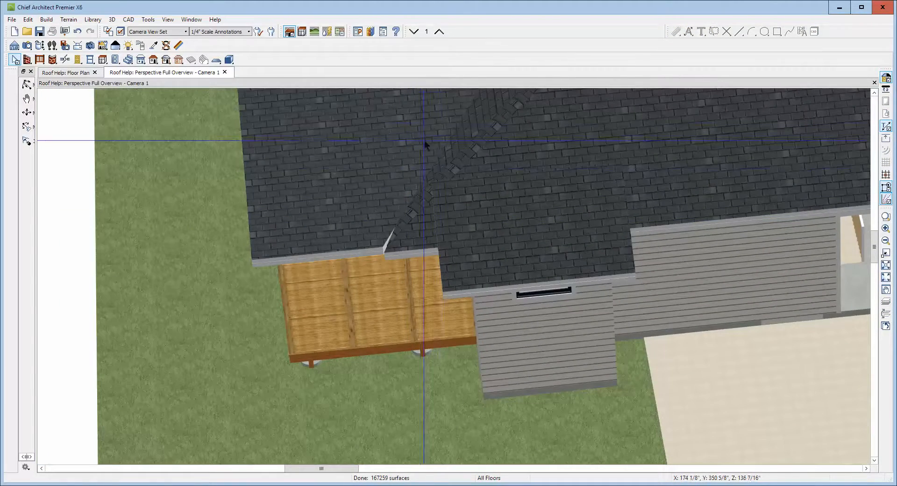
left_click(27, 84)
left_click_drag(271, 157, 372, 184)
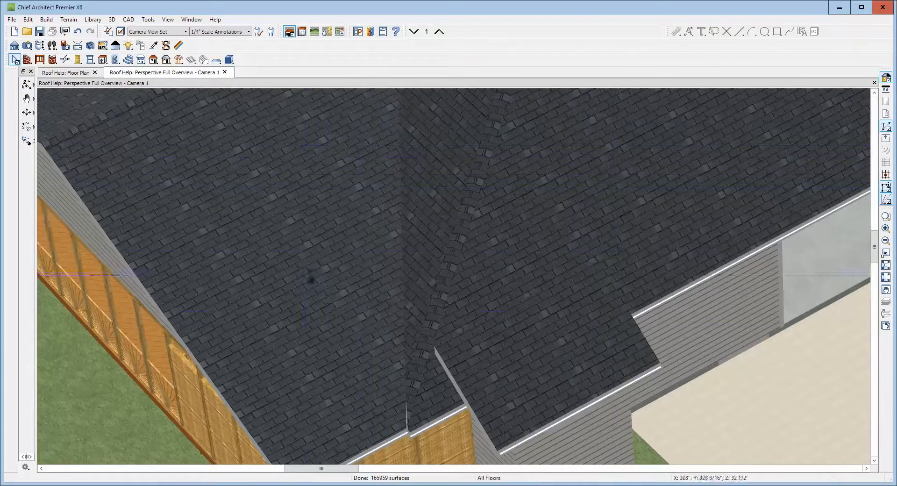
scroll(317, 285, "down", 4)
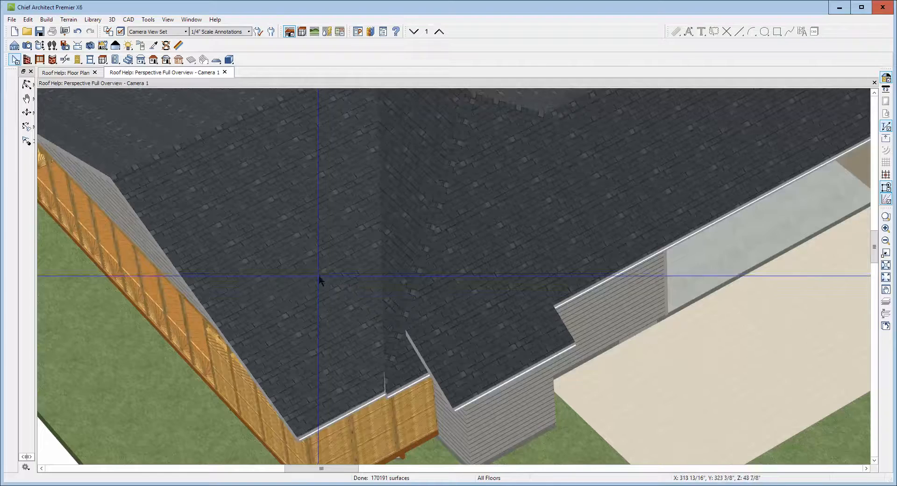
left_click(403, 378)
key("Escape")
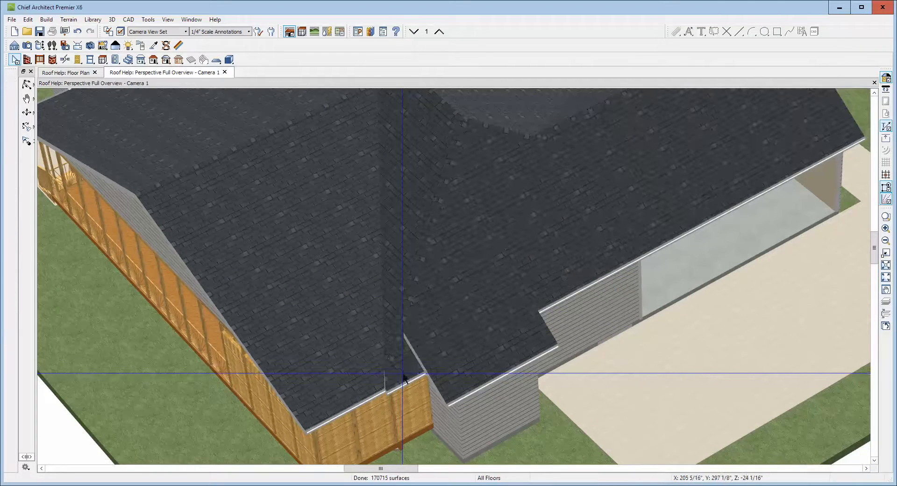
scroll(403, 373, "up", 5)
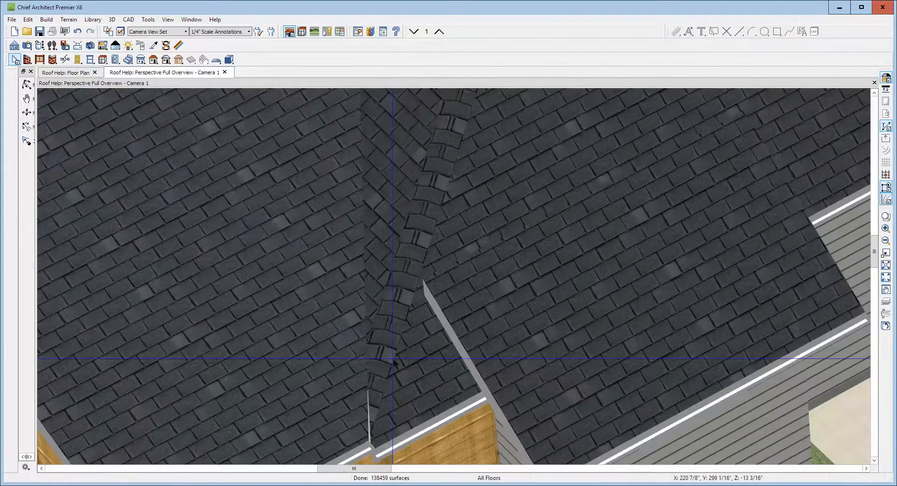
scroll(394, 360, "down", 4)
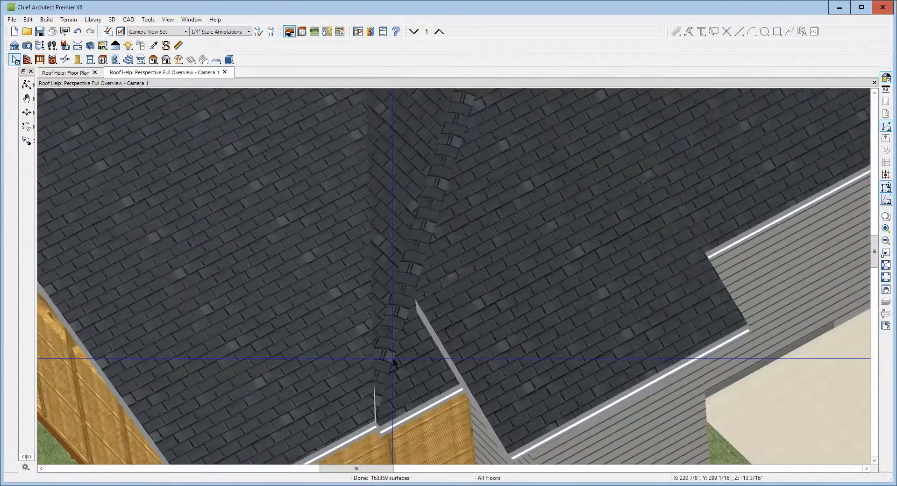
Pull the main roof plane's short edge back to the bump-out corner, and move its upper break corner down beside the bump-out roof
left_click(409, 365)
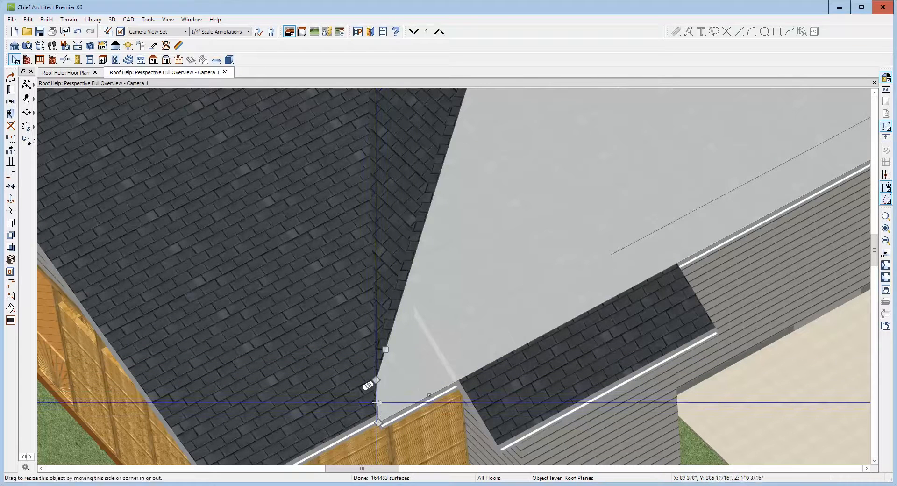
left_click_drag(377, 401, 456, 382)
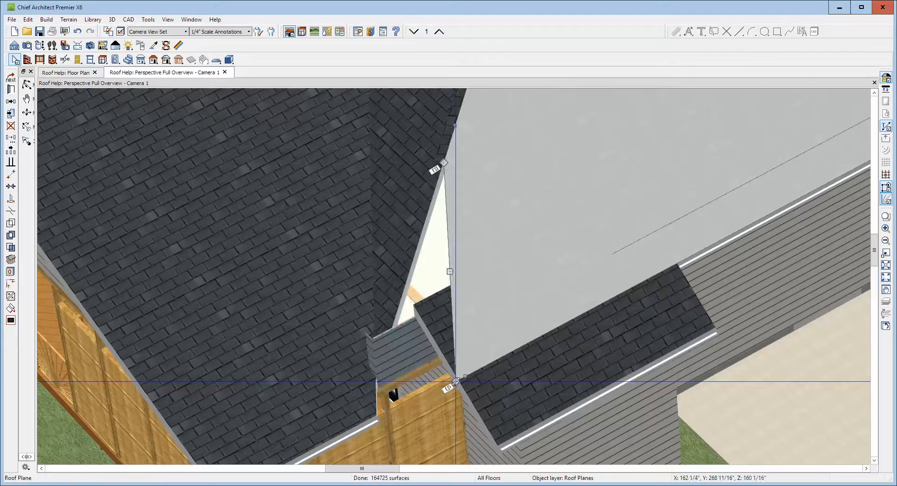
left_click_drag(445, 163, 407, 297)
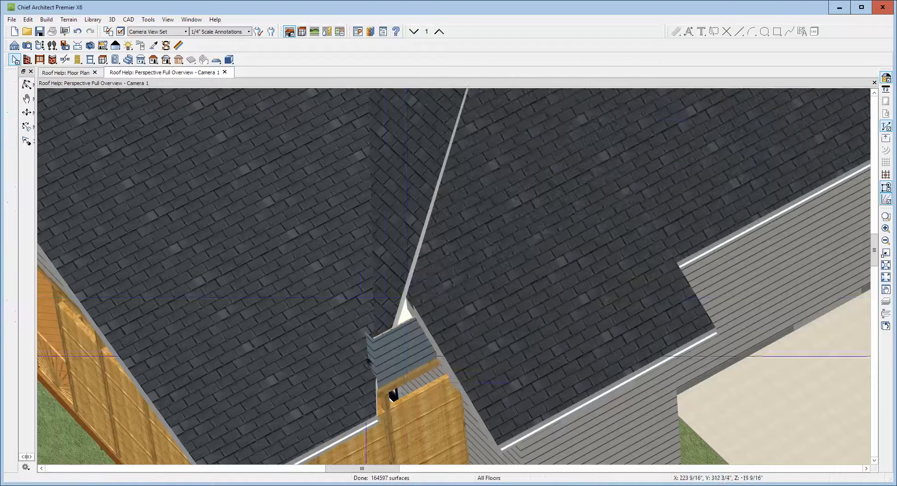
Join the main roof plane's sloping edge to the adjoining narrow roof plane
right_click(429, 256)
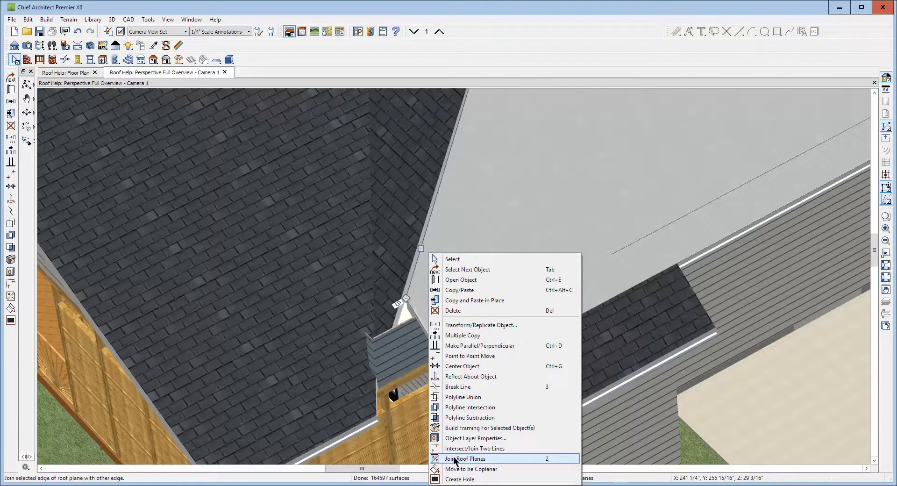
left_click(454, 459)
left_click(411, 258)
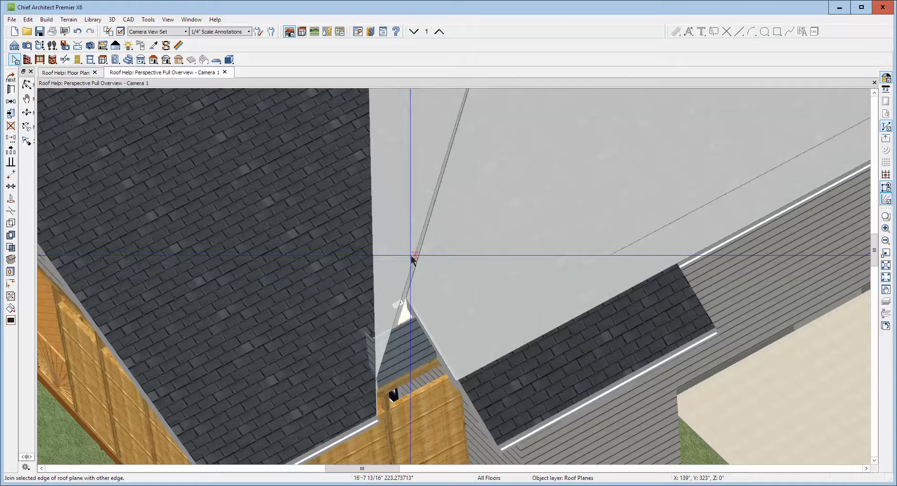
left_click(444, 299)
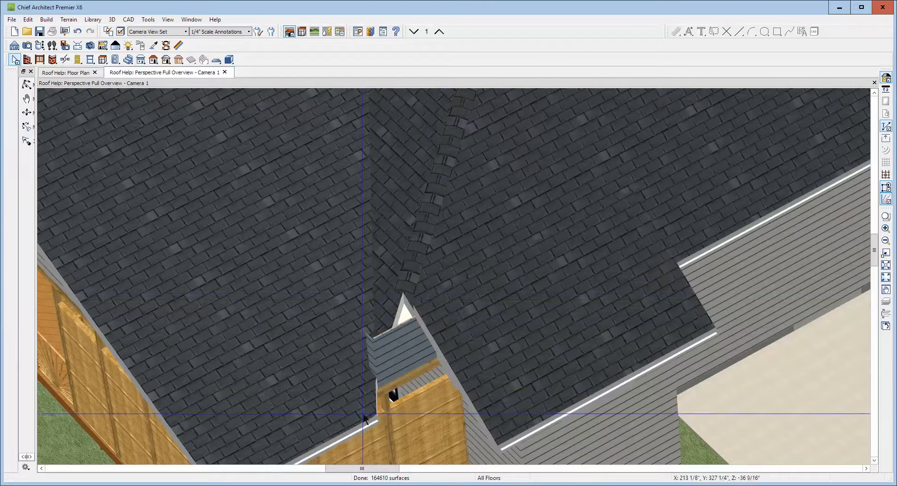
Stretch the screen porch roof plane's eave corner toward the gap beside the bump-out
left_click(377, 410)
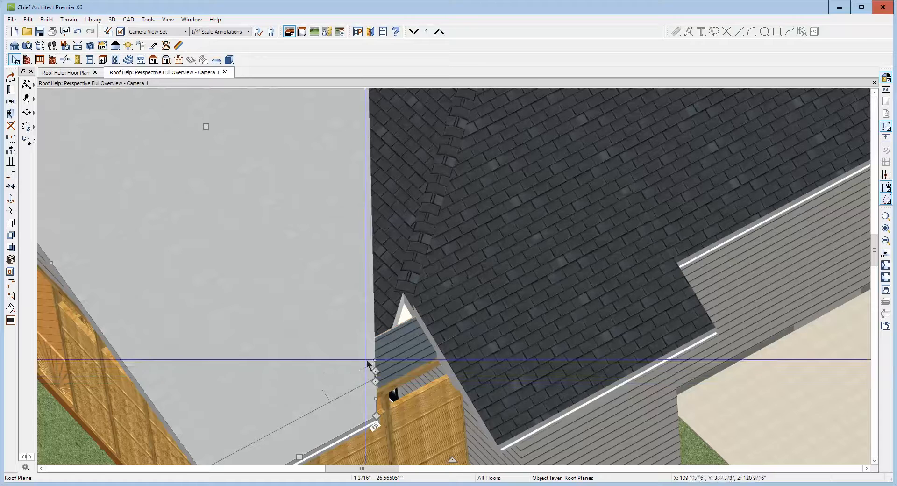
left_click_drag(381, 419, 386, 385)
In the floor plan, make the porch roof plane's short edge parallel to the master bath's exterior wall and extend it to that wall
key("ctrl+Tab")
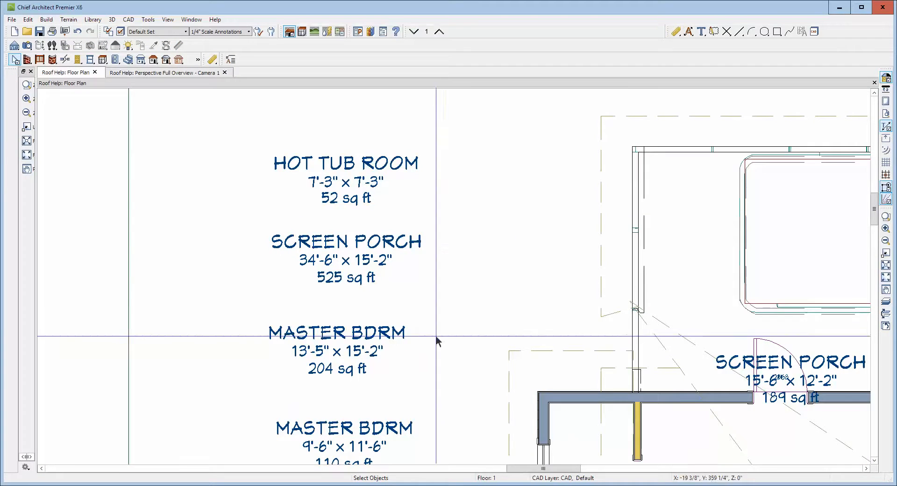
scroll(626, 328, "down", 1)
left_click(623, 331)
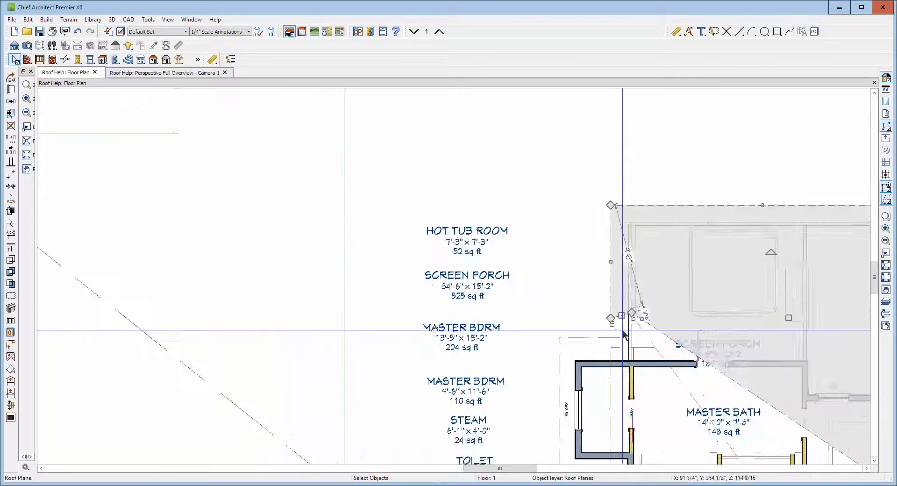
scroll(505, 360, "down", 1)
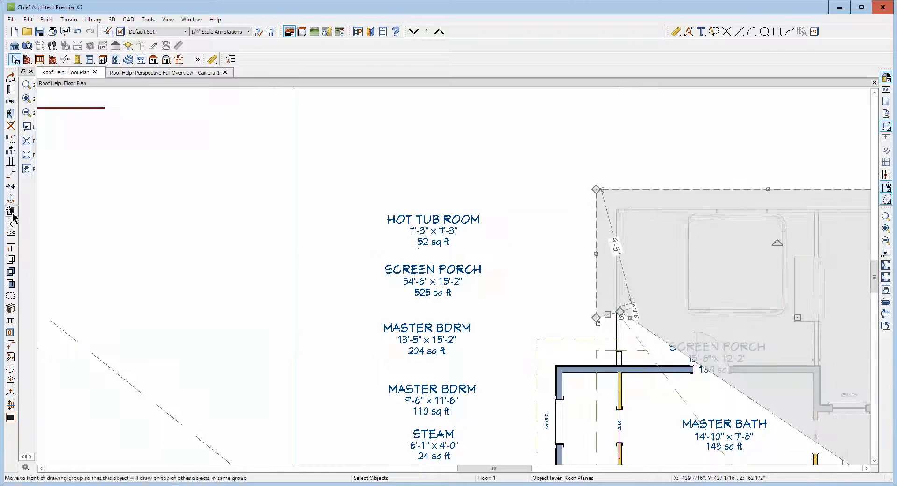
left_click(11, 175)
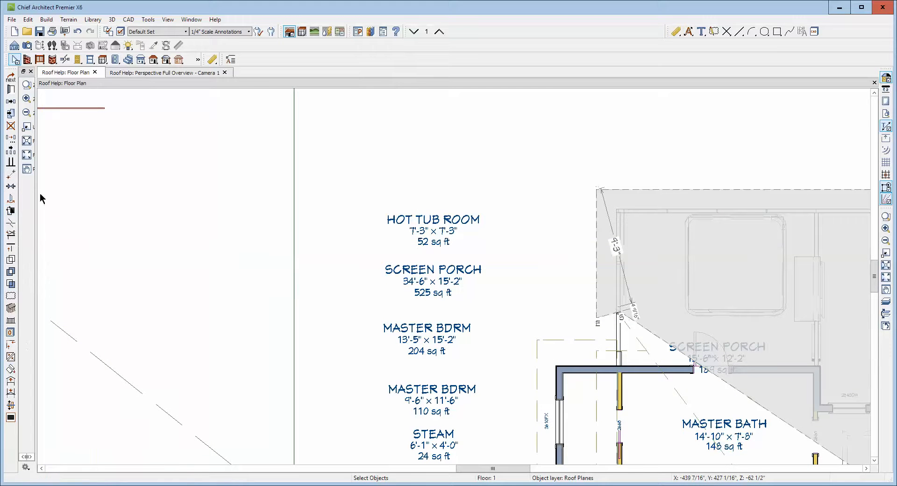
left_click(582, 367)
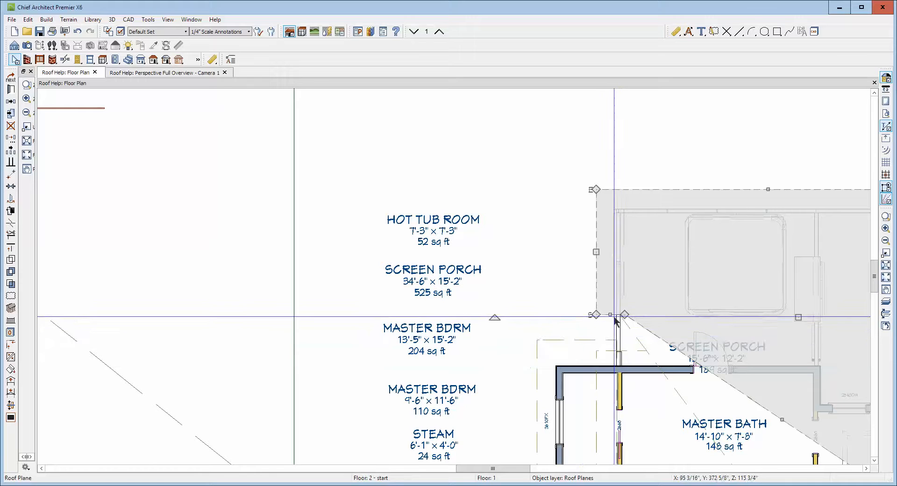
left_click_drag(611, 314, 607, 364)
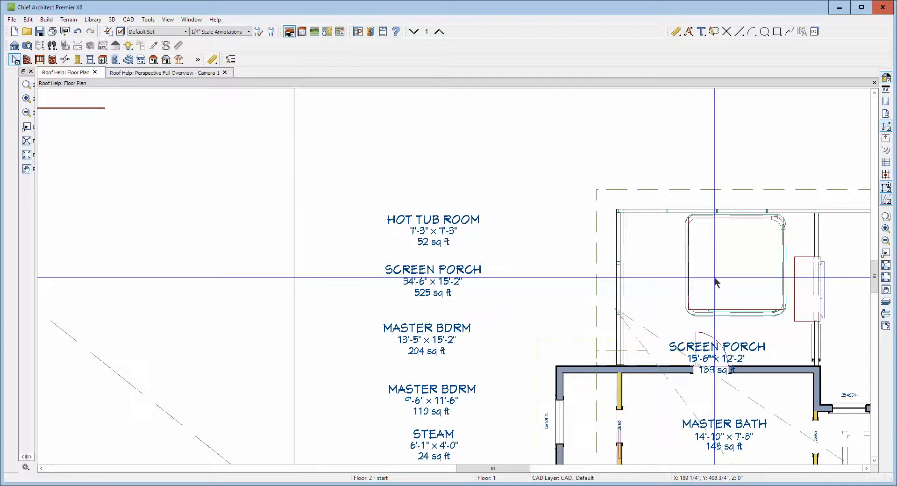
In the perspective view, reduce the pitch of the roof plane over the master bath bump-out
key("ctrl+Tab")
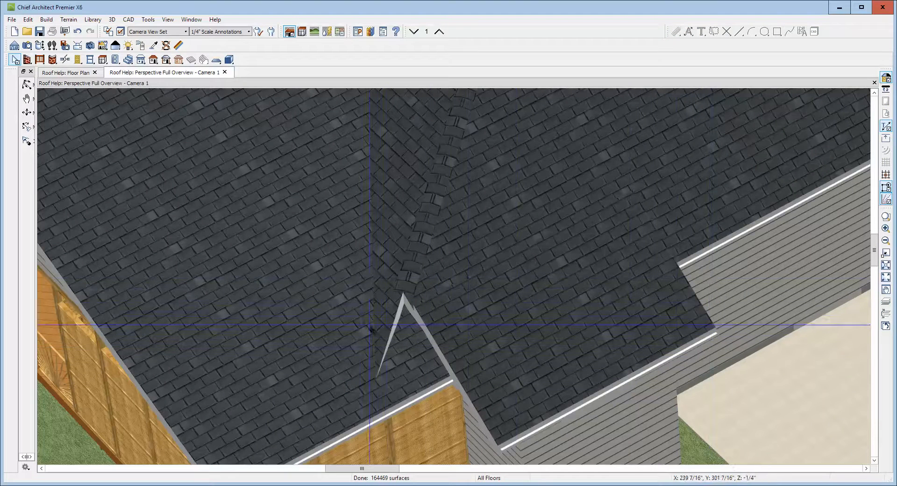
left_click(459, 352)
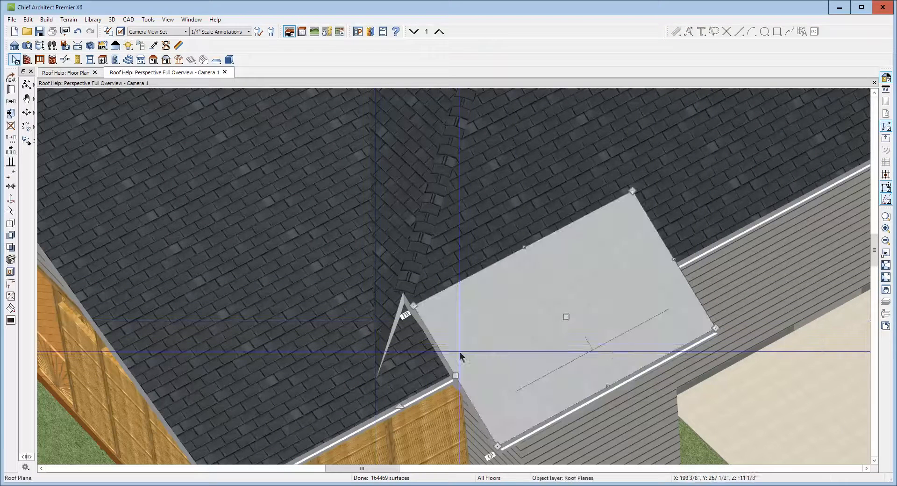
left_click(10, 90)
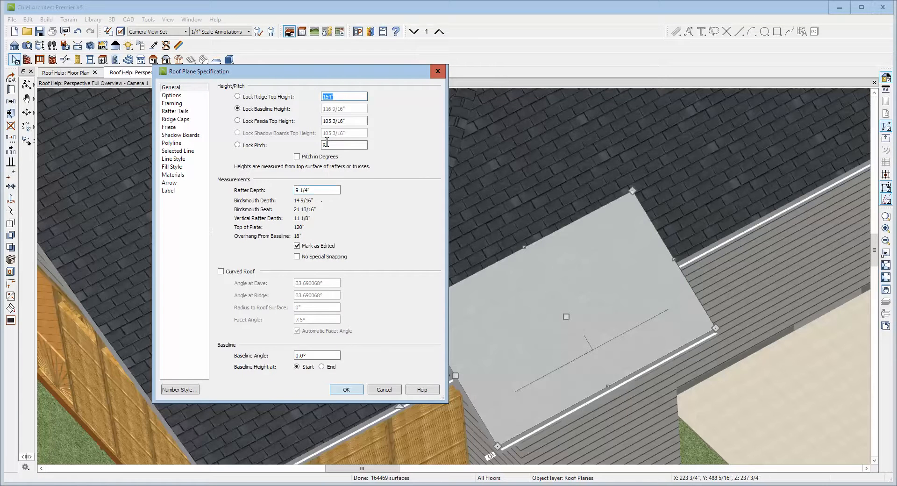
left_click(327, 143)
left_click(345, 389)
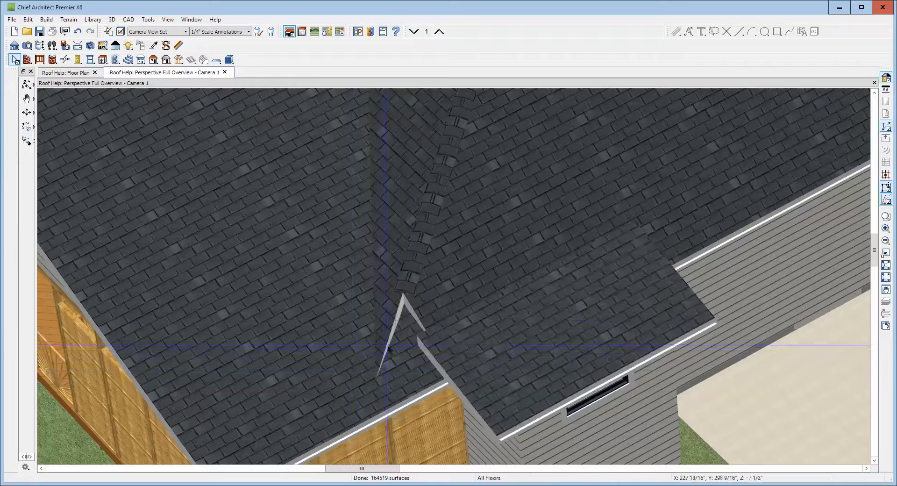
scroll(450, 281, "down", 3)
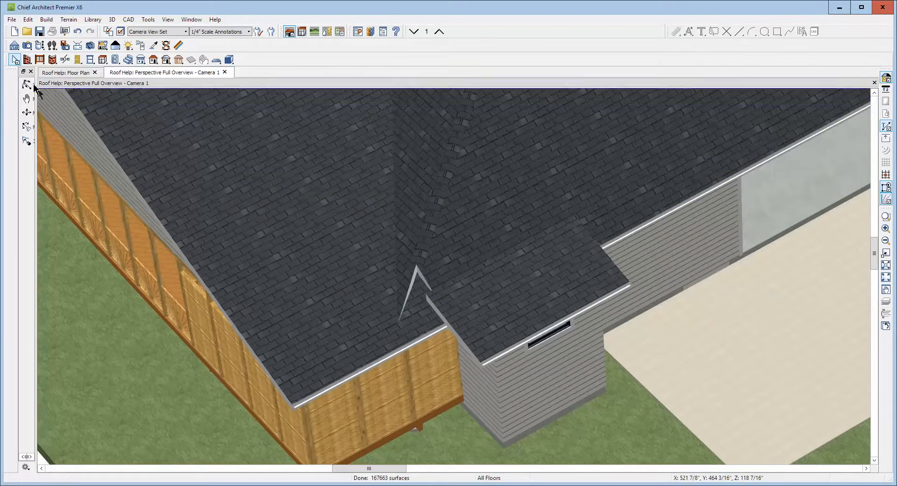
Break the main roof plane's edge at the gap beside the master bath bump-out and pull its corner down over the porch roof
scroll(315, 198, "down", 8)
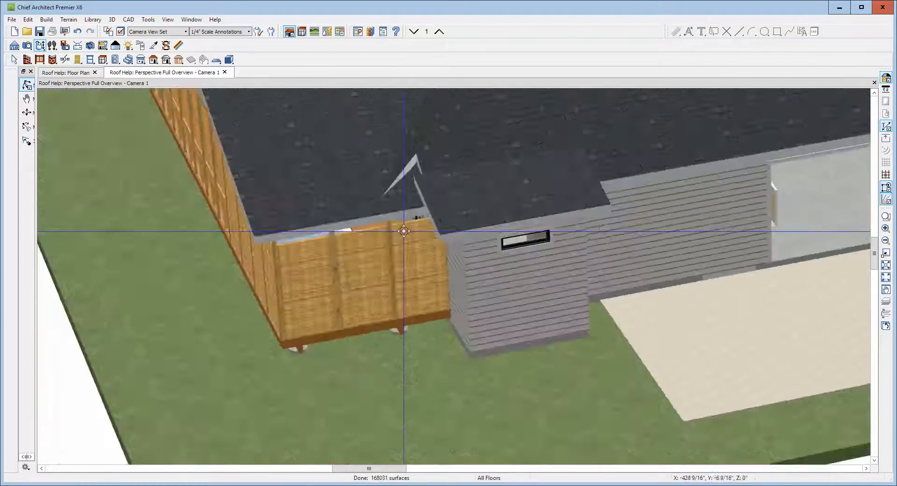
left_click_drag(302, 195, 517, 191)
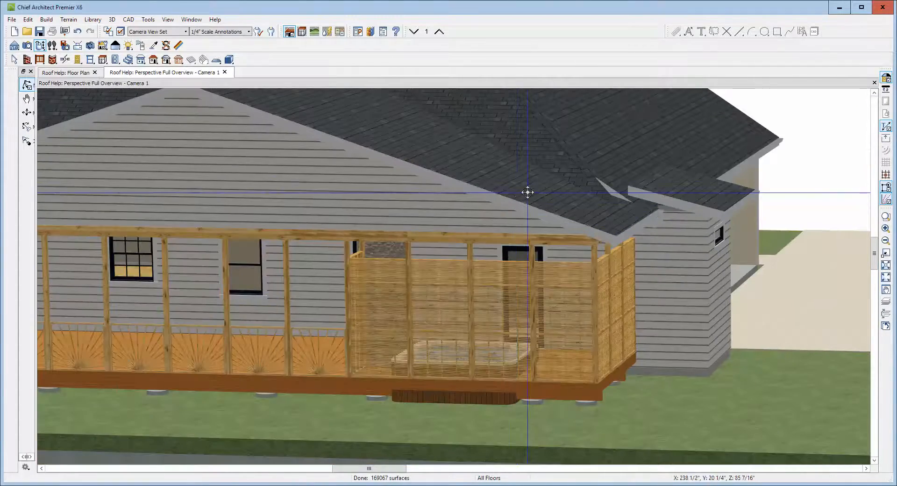
scroll(733, 154, "up", 4)
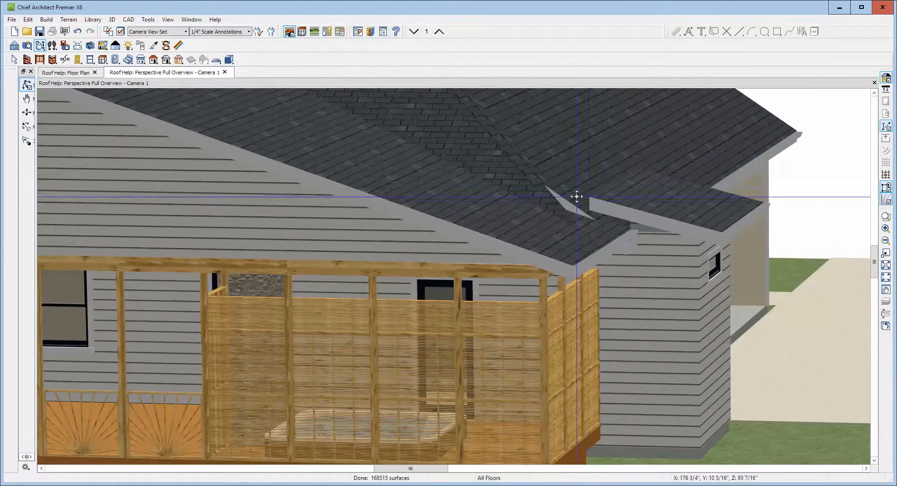
left_click_drag(561, 199, 541, 221)
key("space")
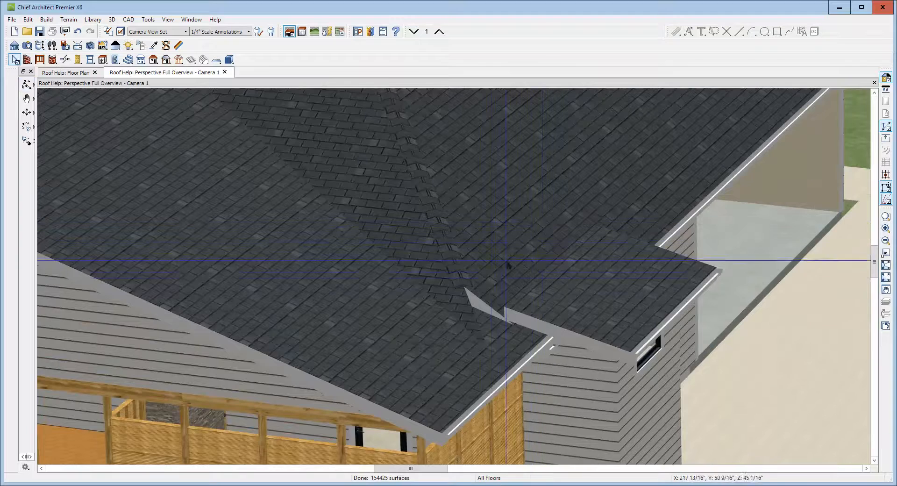
scroll(508, 265, "up", 3)
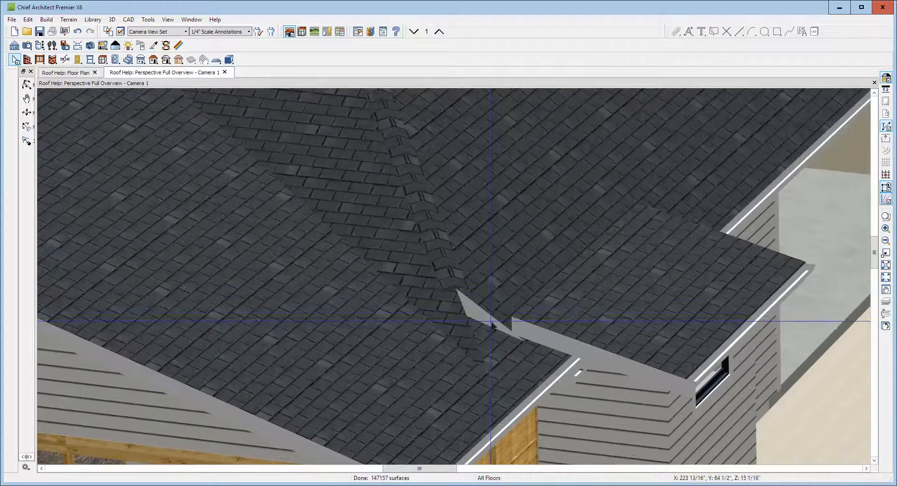
left_click(495, 317)
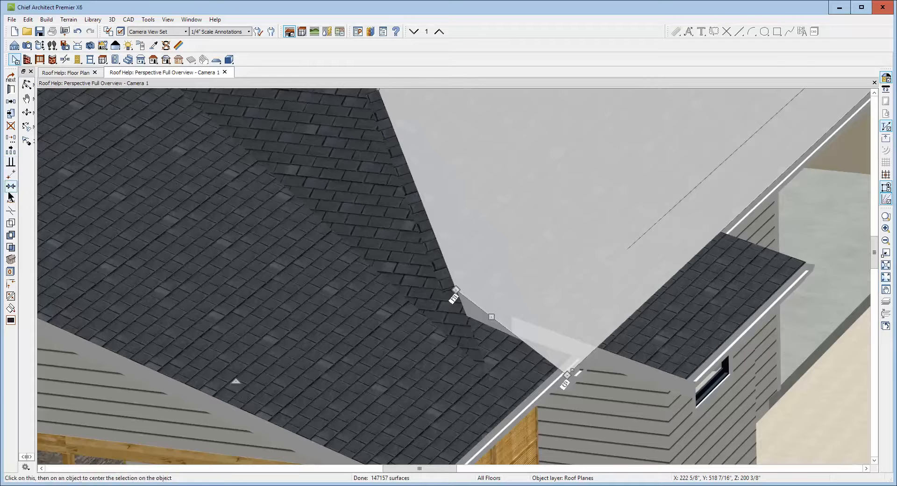
left_click(11, 211)
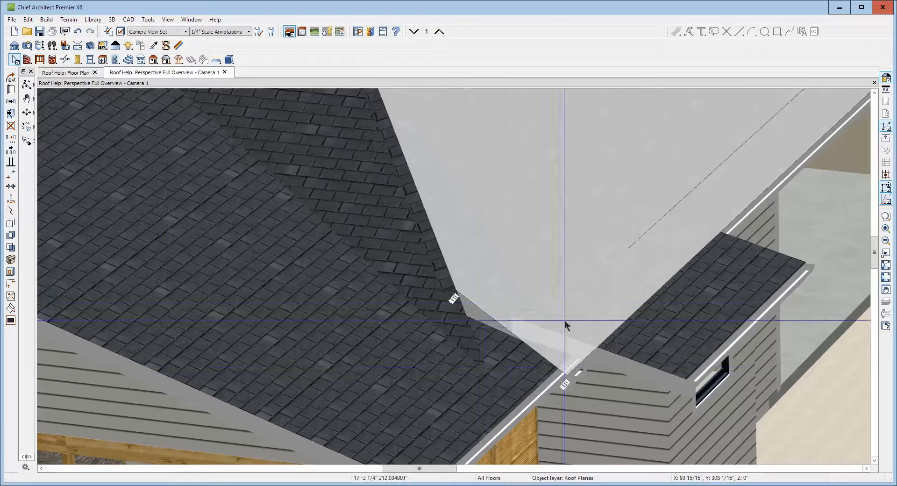
left_click(505, 329)
left_click_drag(506, 329, 486, 370)
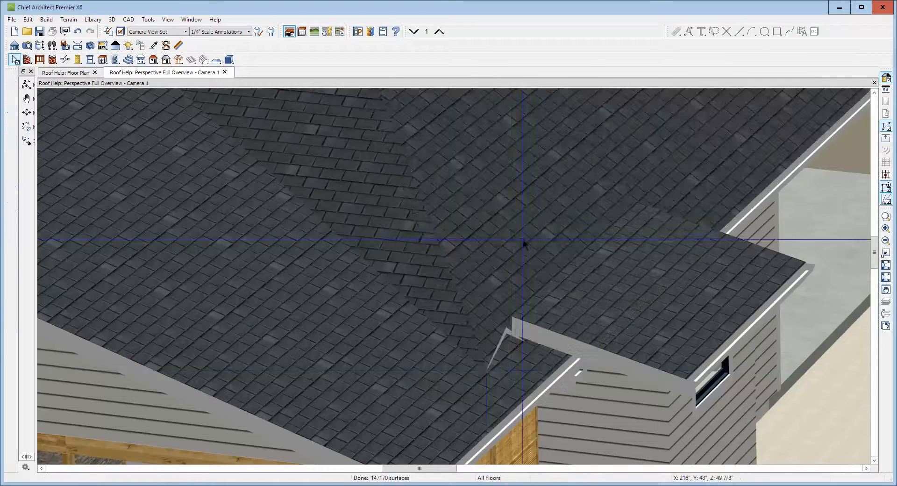
Join the narrow roof plane to the main roof plane along their shared sloping edge
right_click(433, 271)
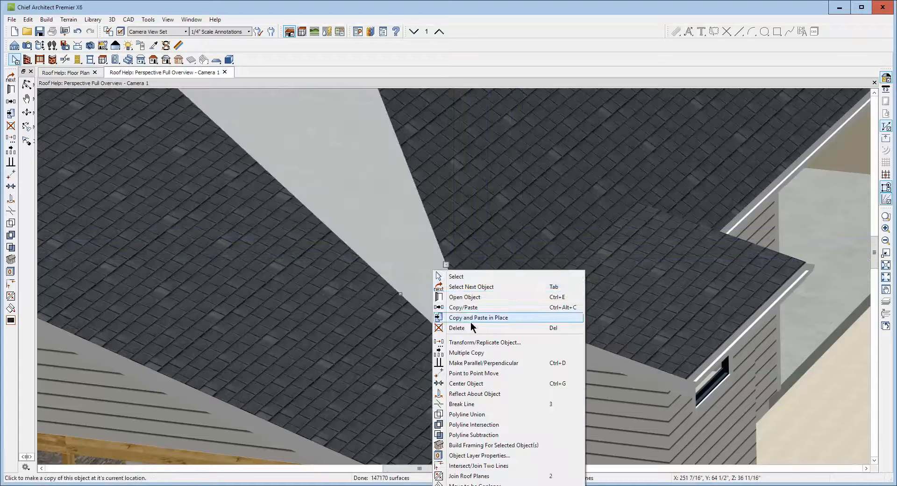
left_click(468, 475)
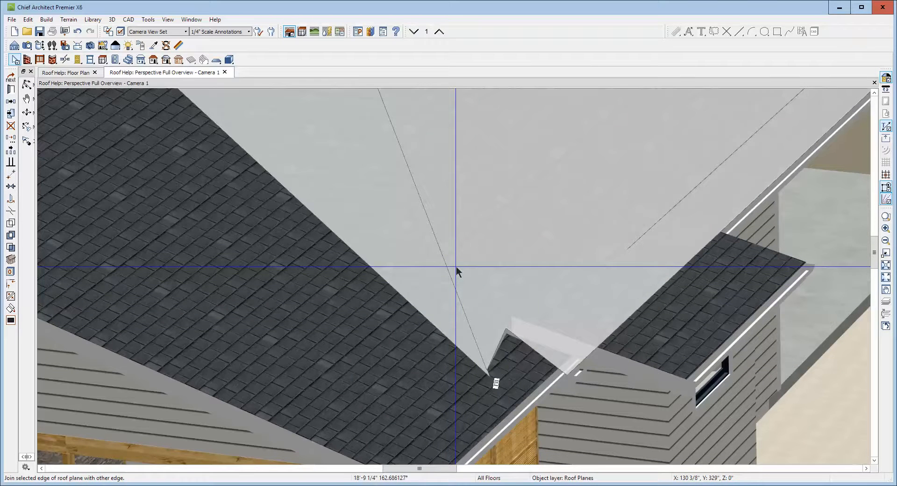
left_click(456, 271)
Stretch the main roof plane's corner beside the bump-out outward to cover the triangular gap above the porch roof
left_click(501, 343)
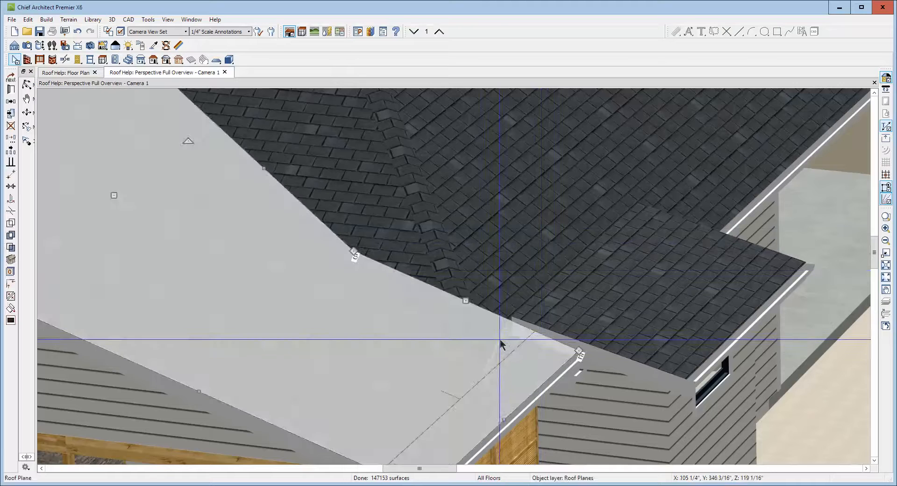
left_click(496, 316)
left_click_drag(506, 328, 527, 333)
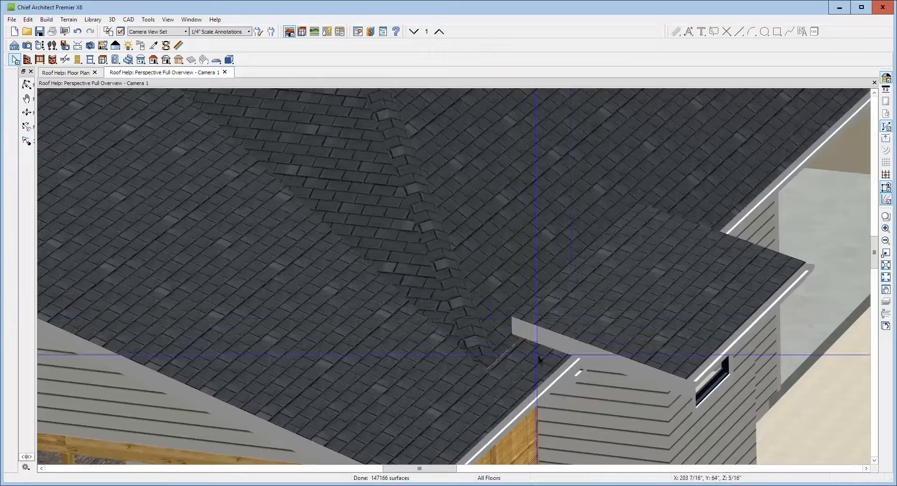
Lower the roof plane over the master bath bump-out with Transform/Replicate Object, using a Z Delta of -12 inches
scroll(511, 309, "down", 2)
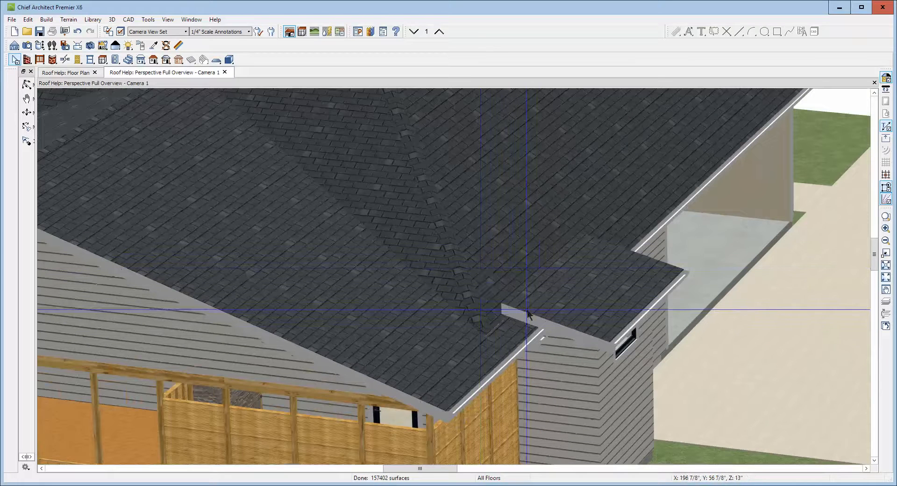
left_click(558, 318)
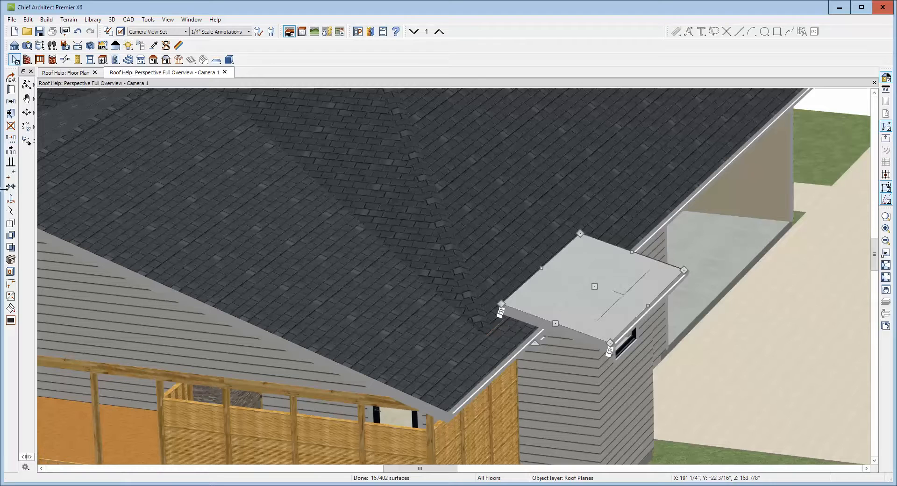
left_click(28, 87)
left_click_drag(513, 262, 446, 233)
key("space")
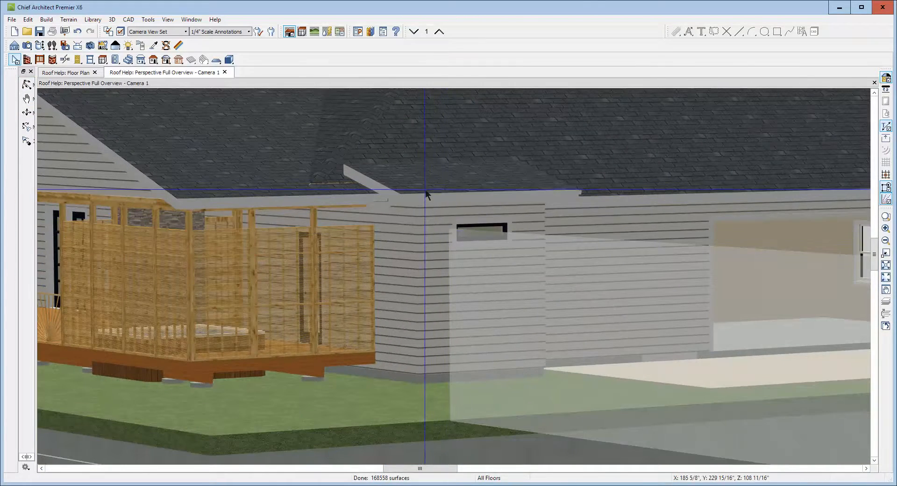
left_click(426, 192)
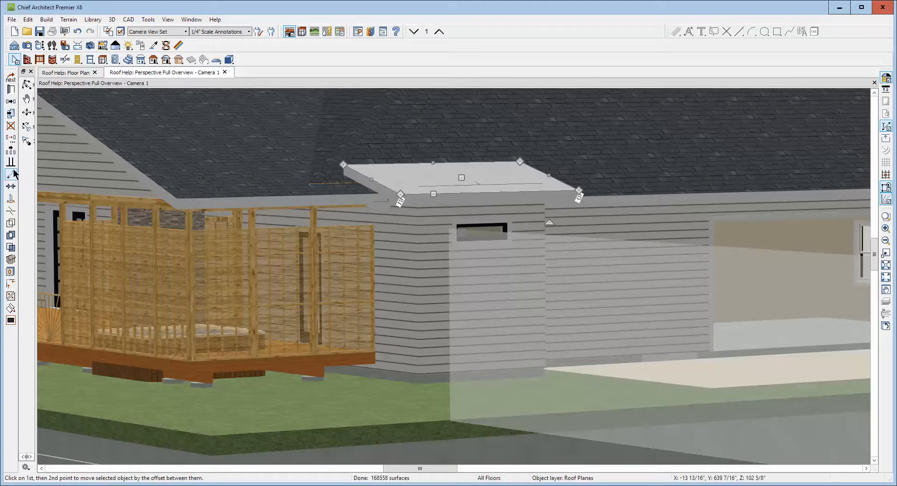
left_click(10, 139)
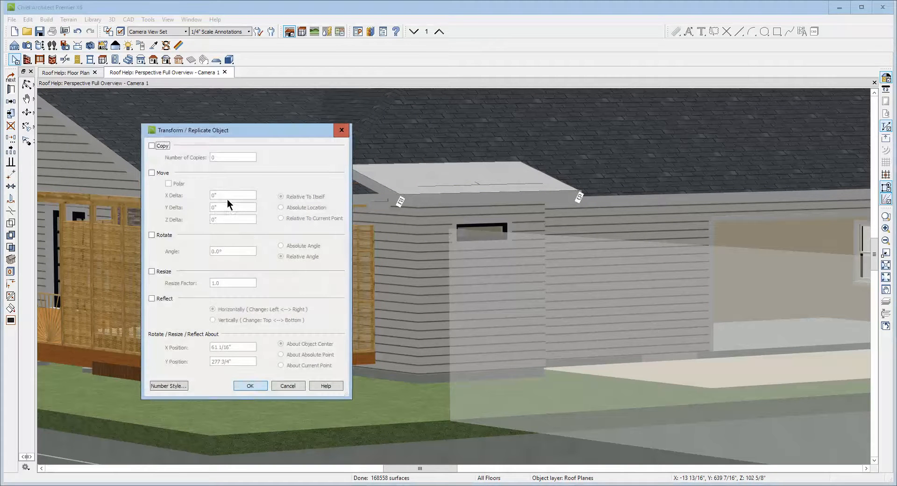
left_click(152, 173)
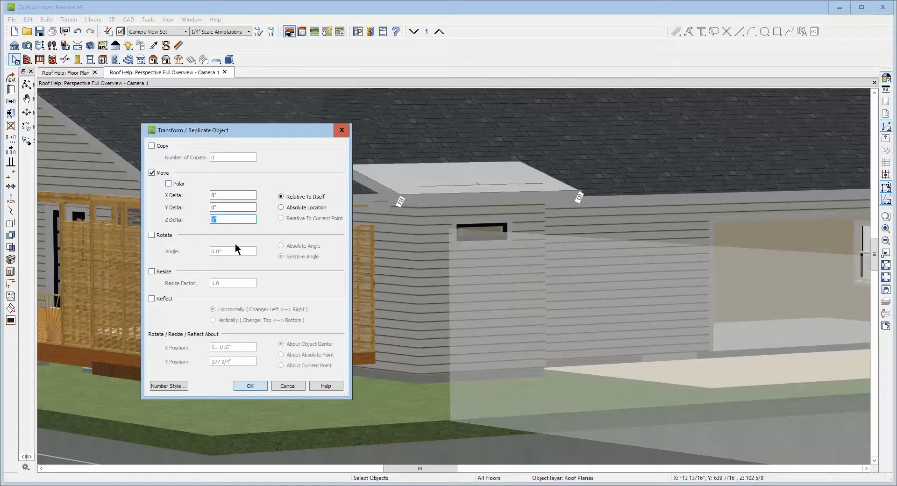
type("-12")
left_click(250, 386)
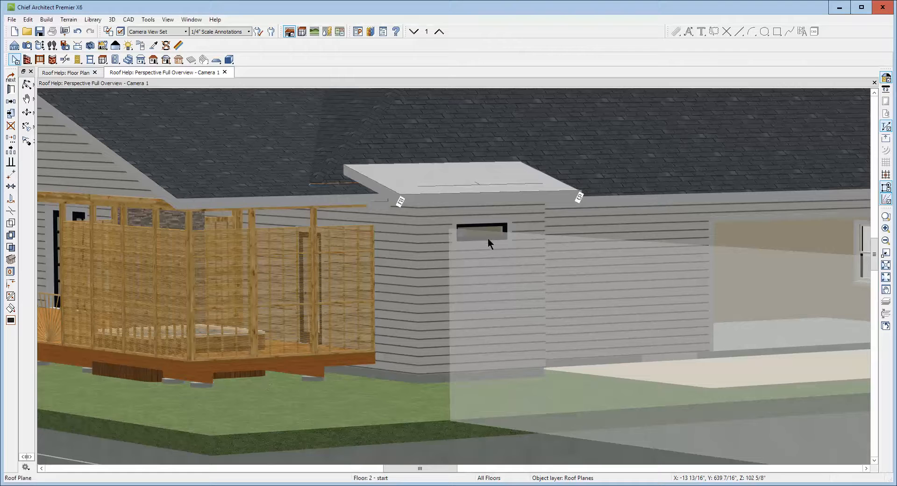
key("Escape")
Extend the main roof plane's short edge down to the porch roof to cover the thin gap beside the bump-out
scroll(360, 156, "up", 1)
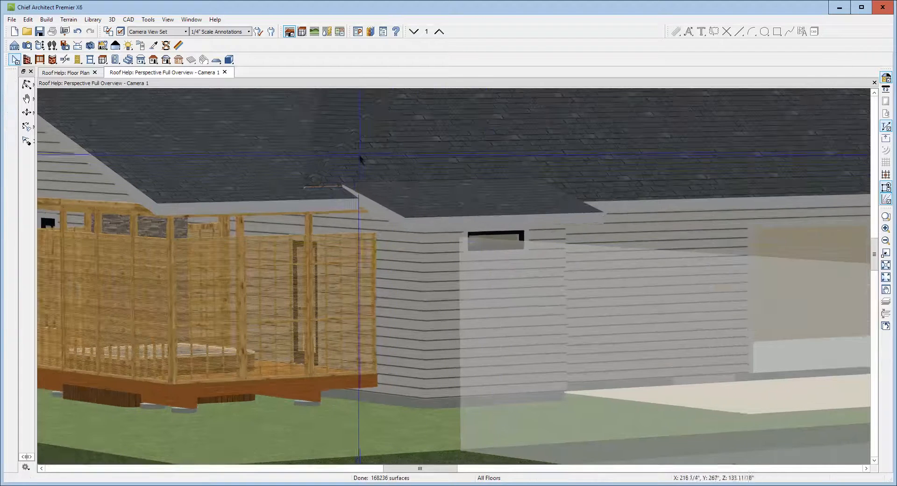
scroll(360, 155, "up", 2)
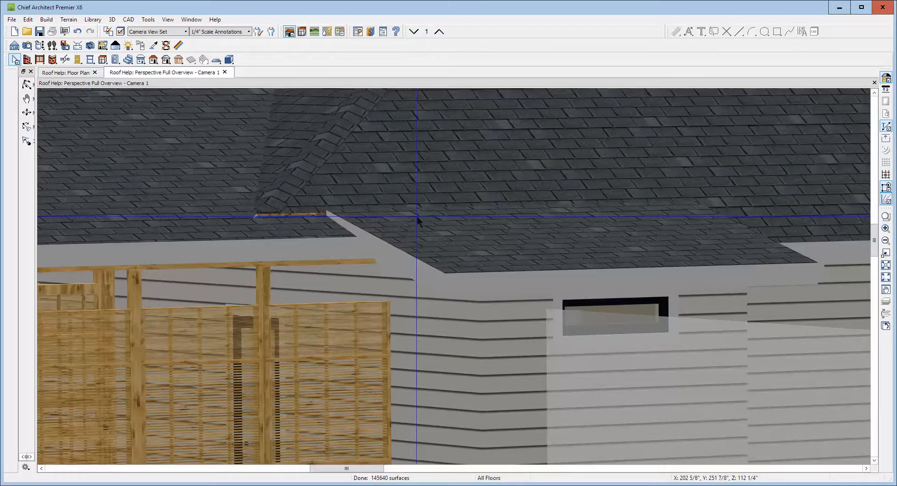
scroll(283, 216, "up", 2)
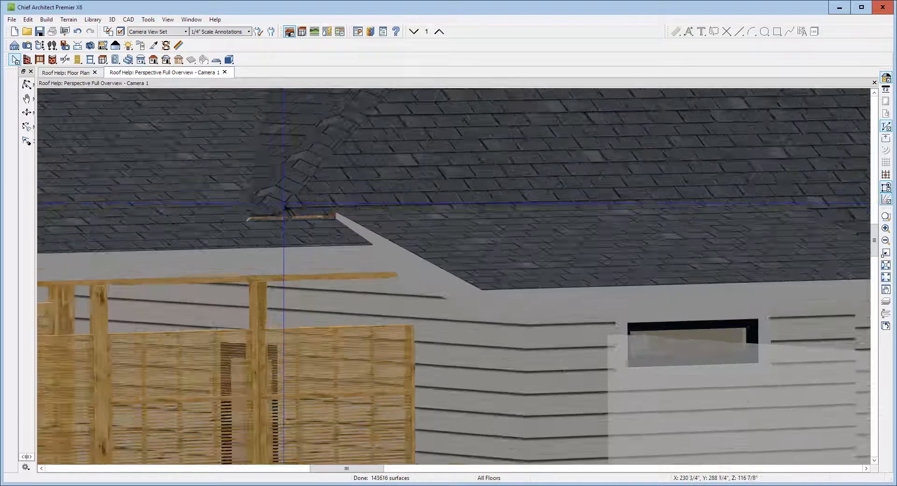
left_click(304, 222)
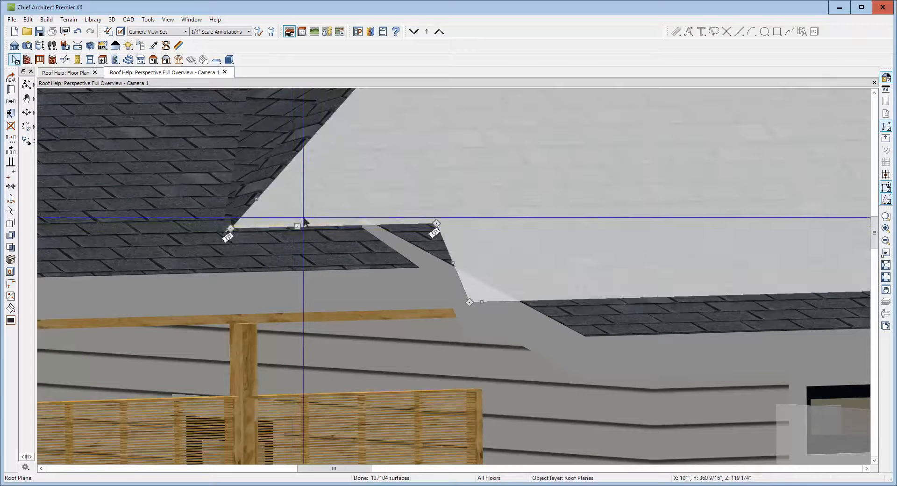
left_click_drag(299, 225, 297, 244)
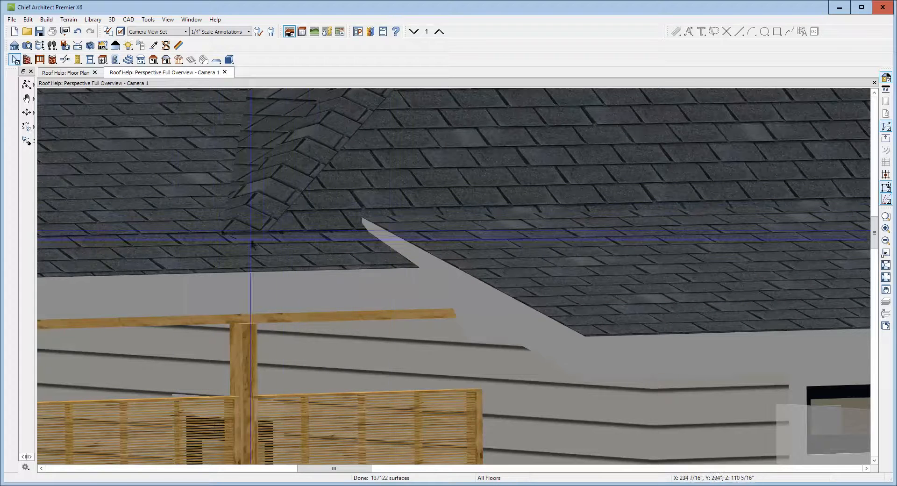
In the floor plan, square up the main roof plane's skewed eave corner beside the master bath bump-out
key("ctrl+Tab")
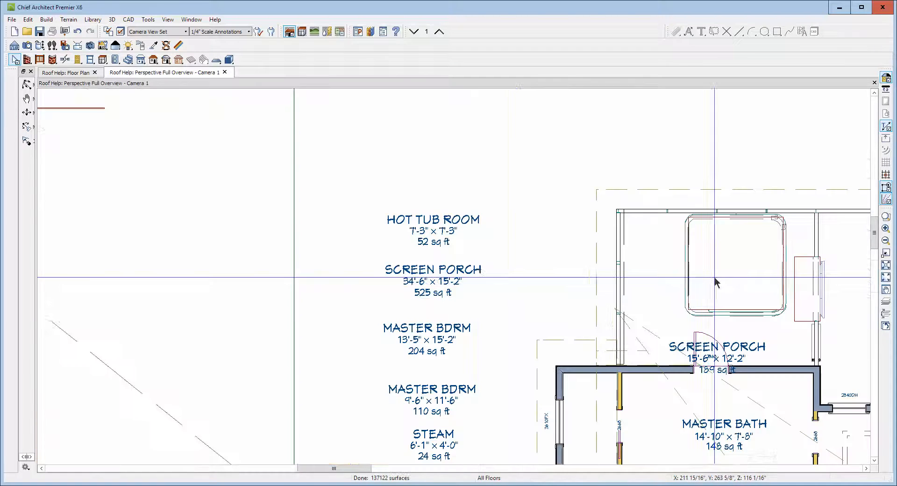
scroll(511, 119, "down", 2)
scroll(553, 353, "up", 5)
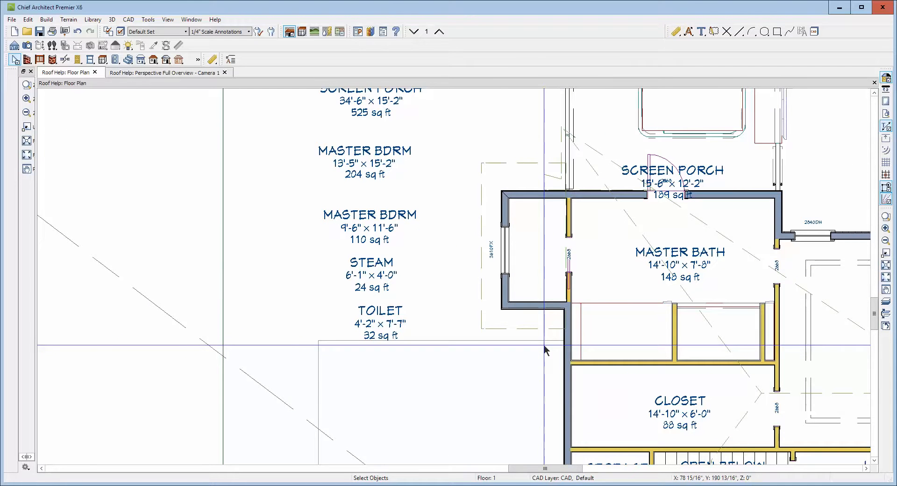
left_click(506, 330)
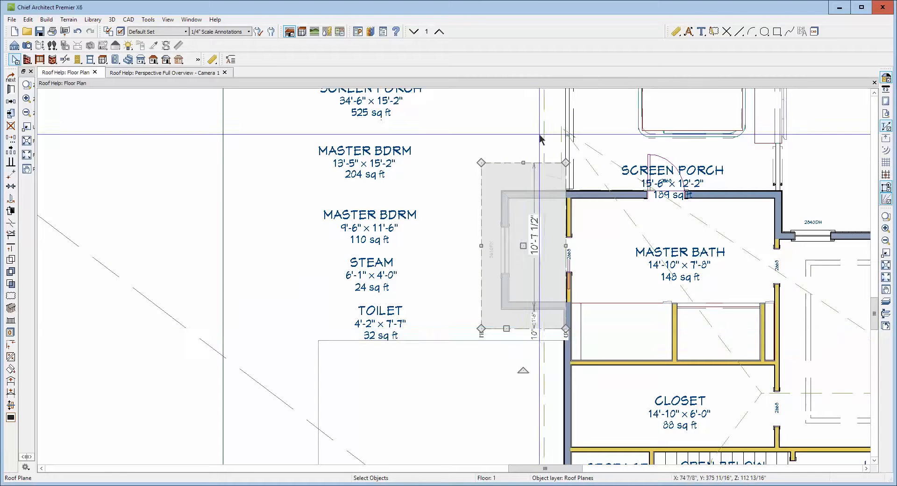
left_click_drag(539, 135, 541, 179)
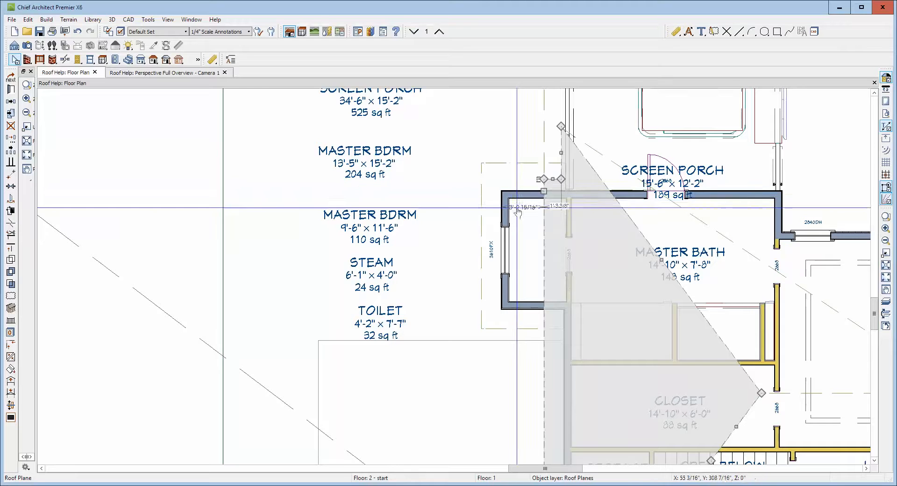
Break the main roof plane's eave at both side walls of the bump-out and move the segment between them inward past the wall
left_click(12, 224)
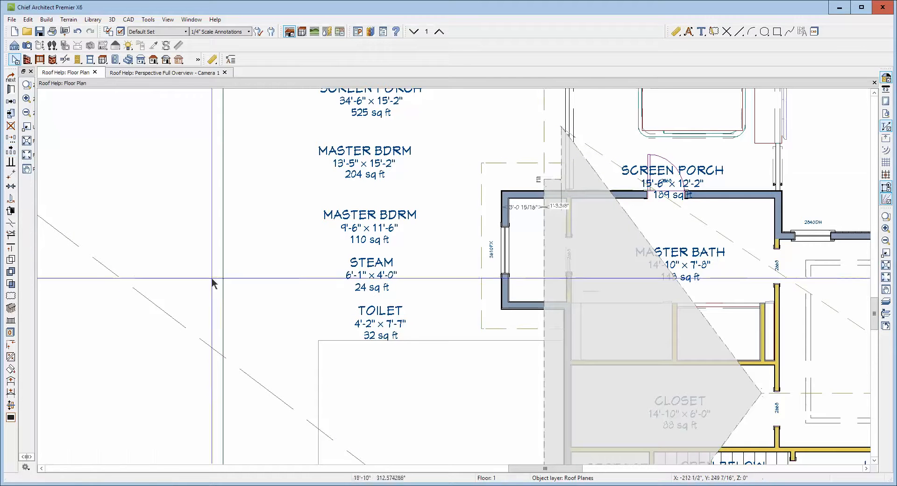
left_click(545, 310)
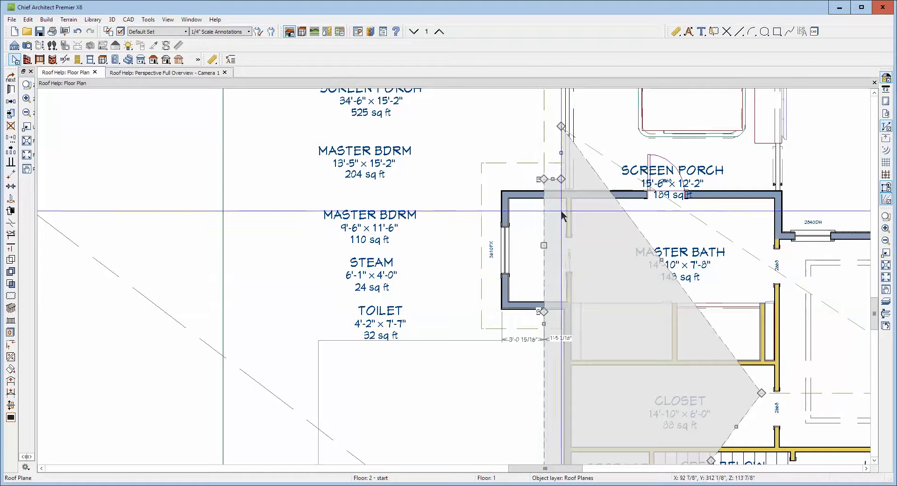
left_click(12, 225)
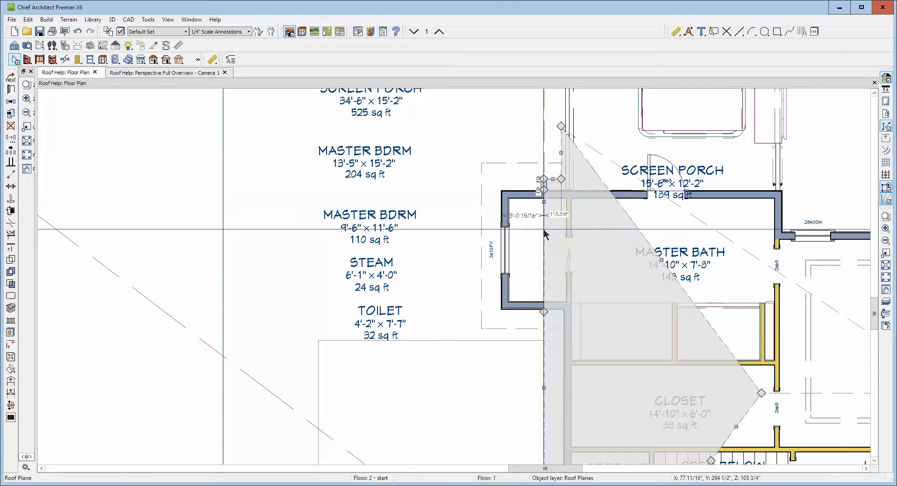
left_click_drag(544, 202, 577, 300)
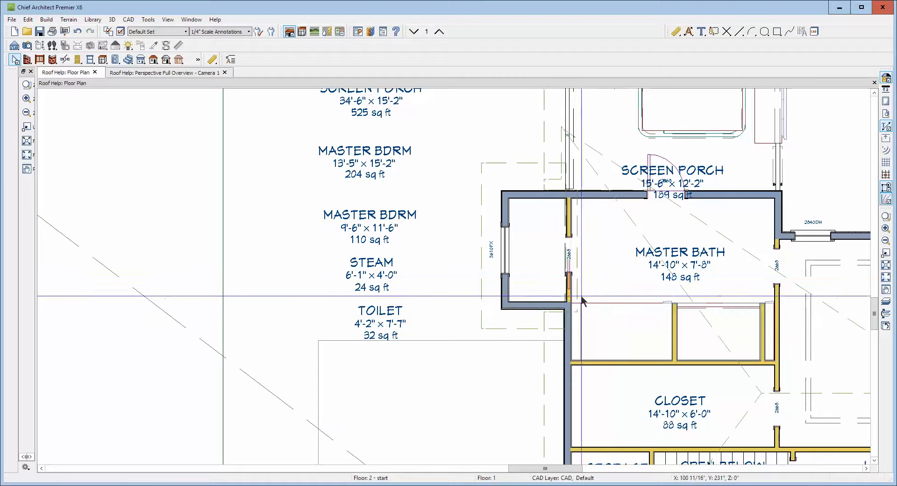
Join the bump-out roof plane's inner edge to the notched edge of the main roof plane
left_click(524, 329)
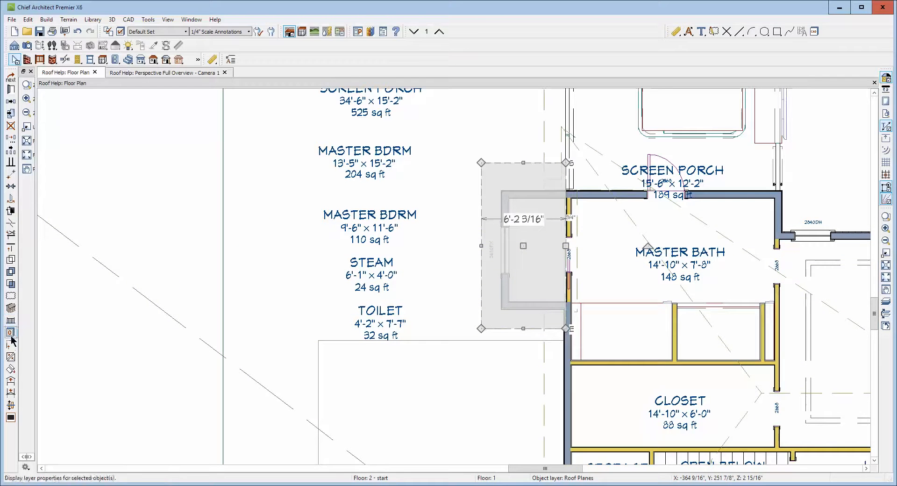
left_click(11, 358)
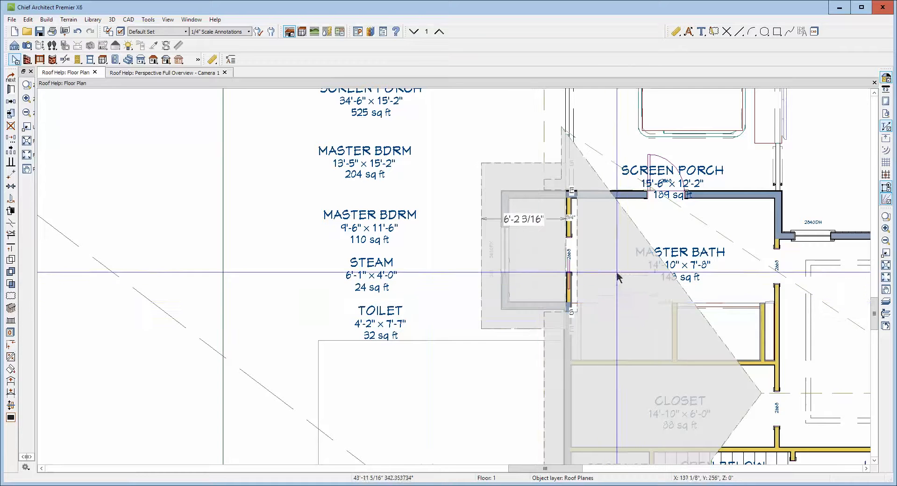
left_click(577, 256)
left_click(581, 282)
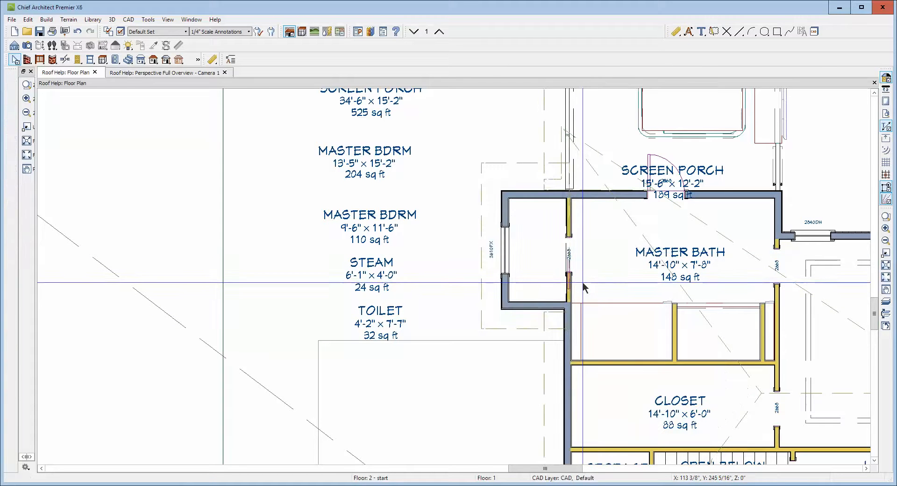
Examine the joined bump-out and main roof planes beside the screen porch in the 3D perspective view
key("ctrl+Tab")
scroll(511, 231, "down", 9)
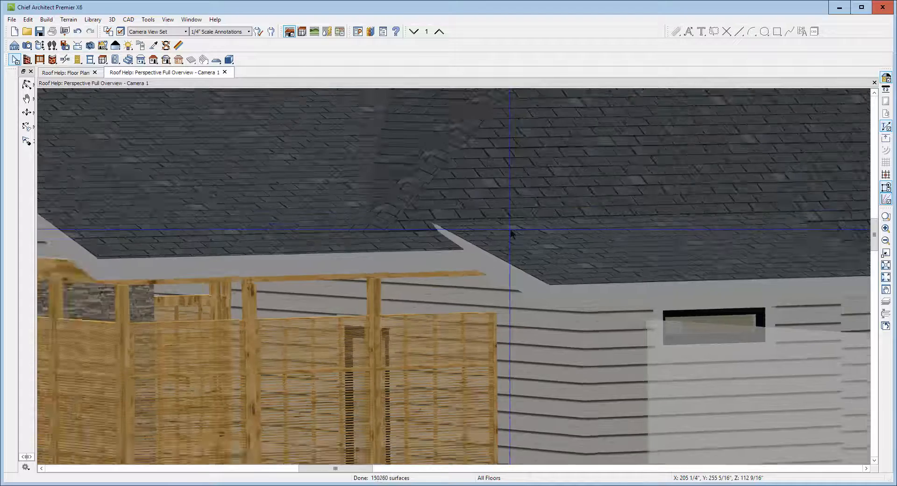
scroll(647, 295, "up", 1)
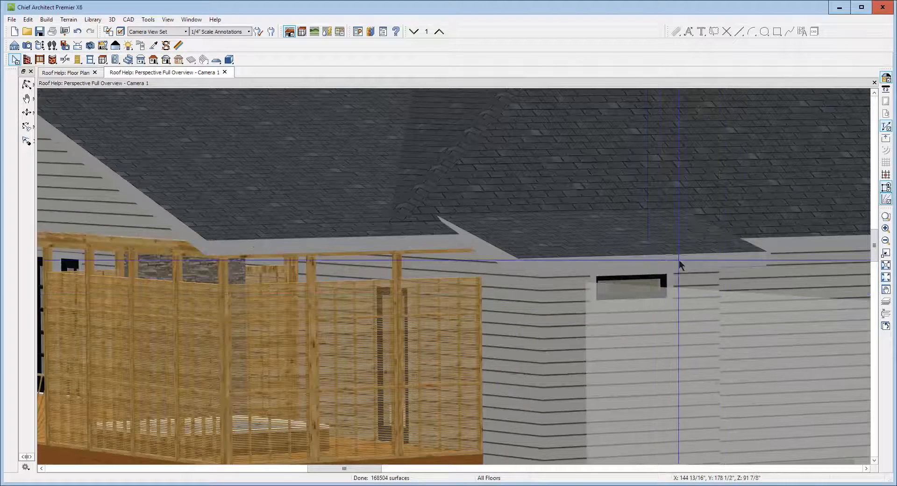
scroll(680, 264, "down", 3)
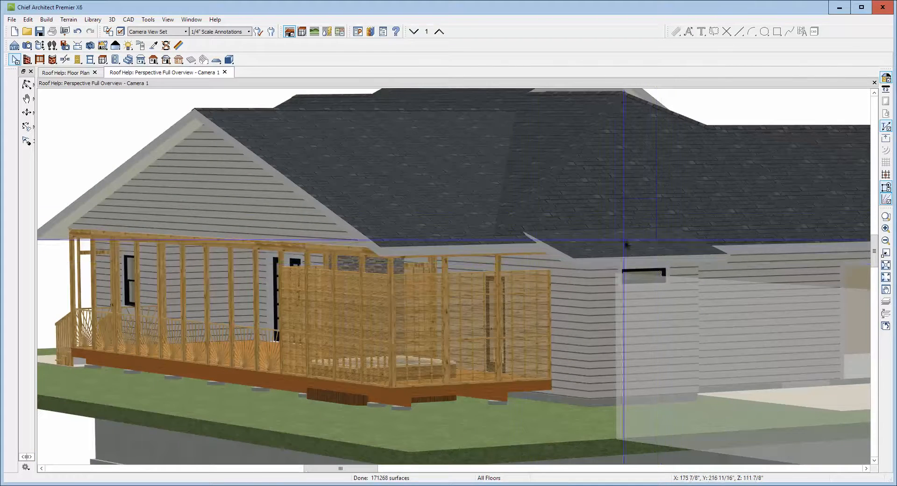
left_click(27, 86)
left_click_drag(584, 224, 607, 256)
scroll(833, 245, "down", 5)
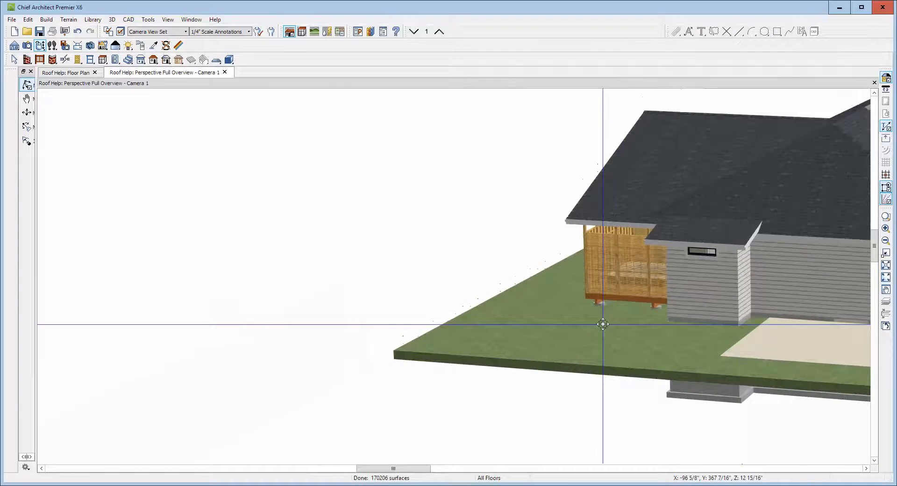
scroll(606, 308, "down", 3)
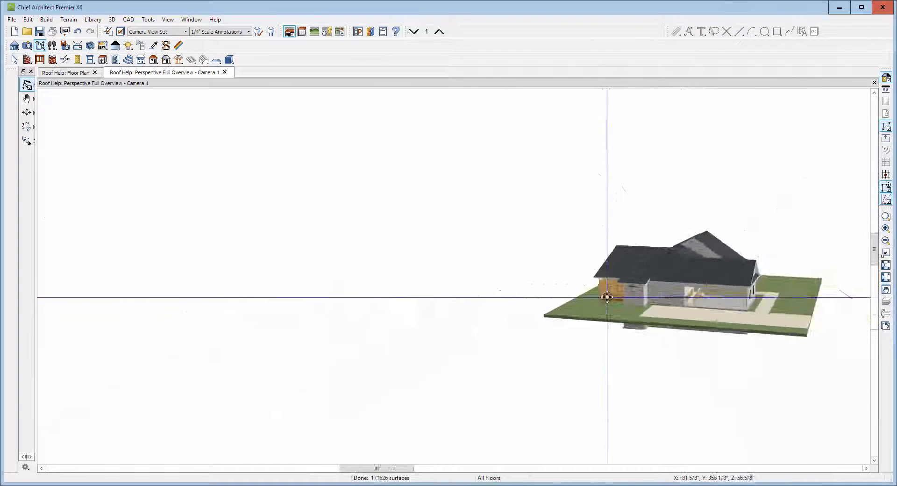
Delete the stray horizontal line lying outside the terrain perimeter in the floor plan
key("ctrl+Tab")
scroll(550, 277, "down", 3)
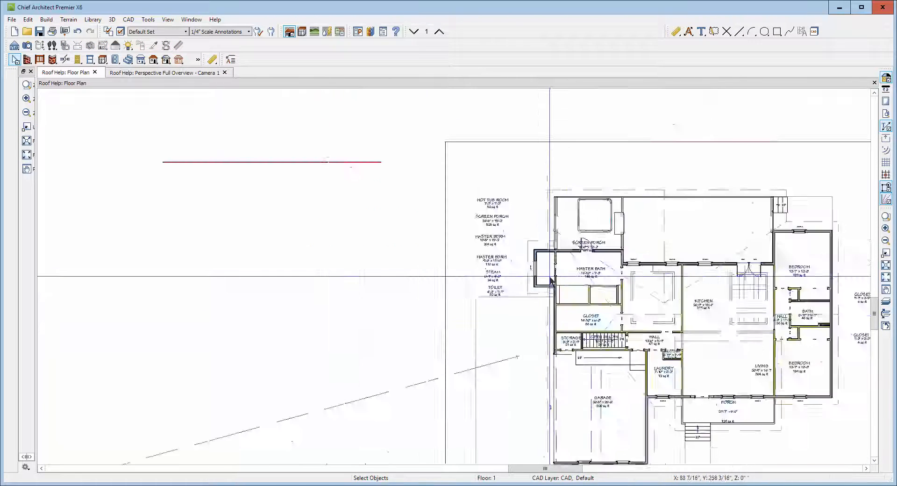
scroll(550, 279, "down", 3)
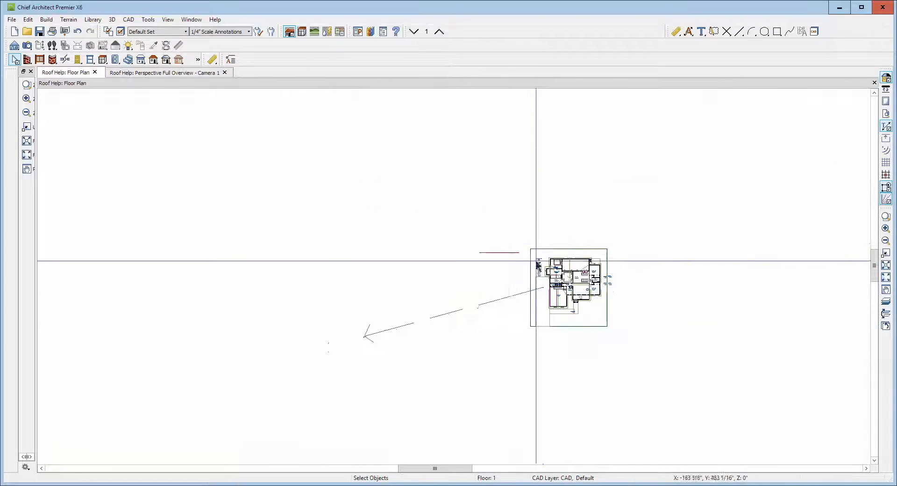
scroll(469, 235, "up", 3)
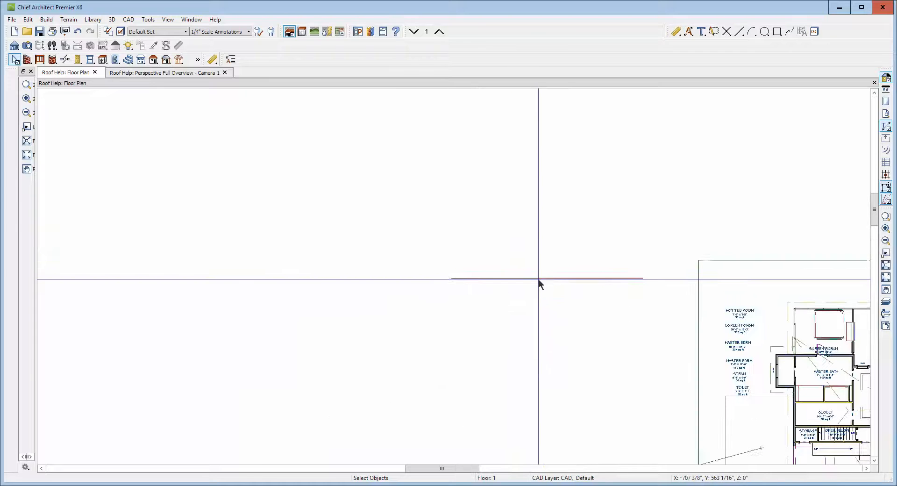
left_click(537, 278)
key("Delete")
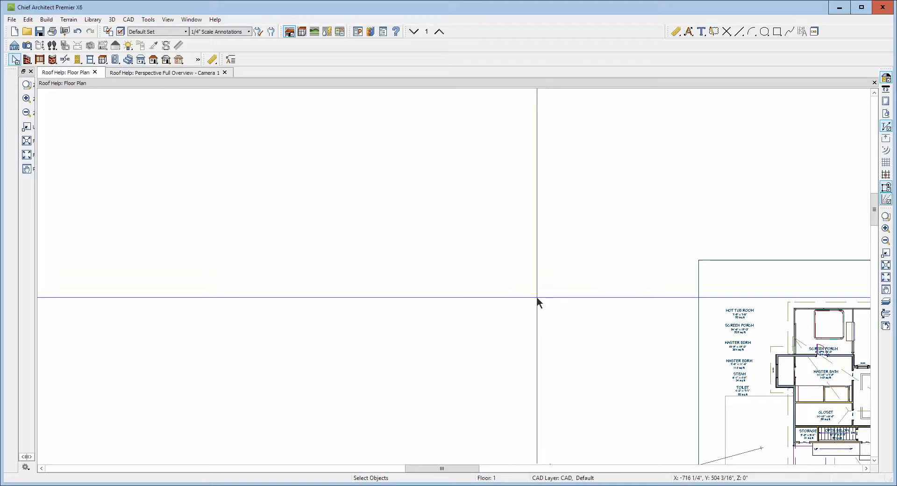
Examine the finished roof in the 3D perspective from all sides, including the garage, bump-out, rear porch, gable end and front entry
key("ctrl+Tab")
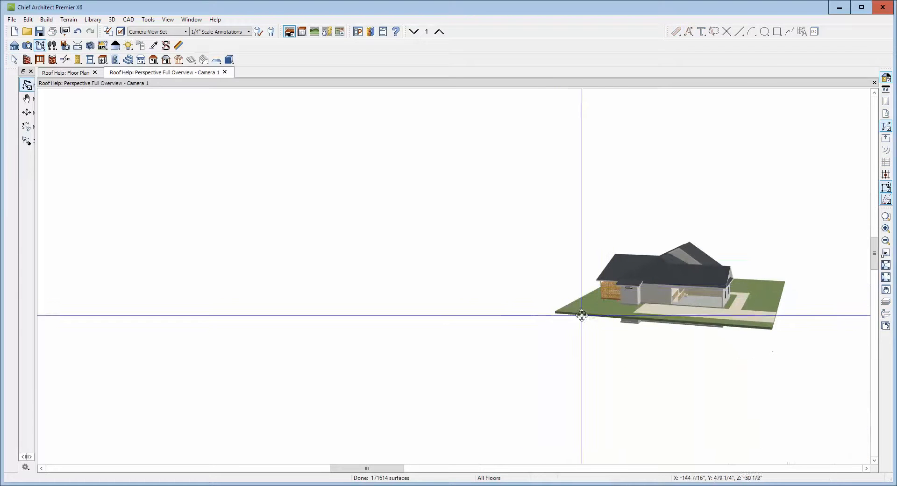
scroll(686, 299, "up", 5)
scroll(688, 282, "up", 2)
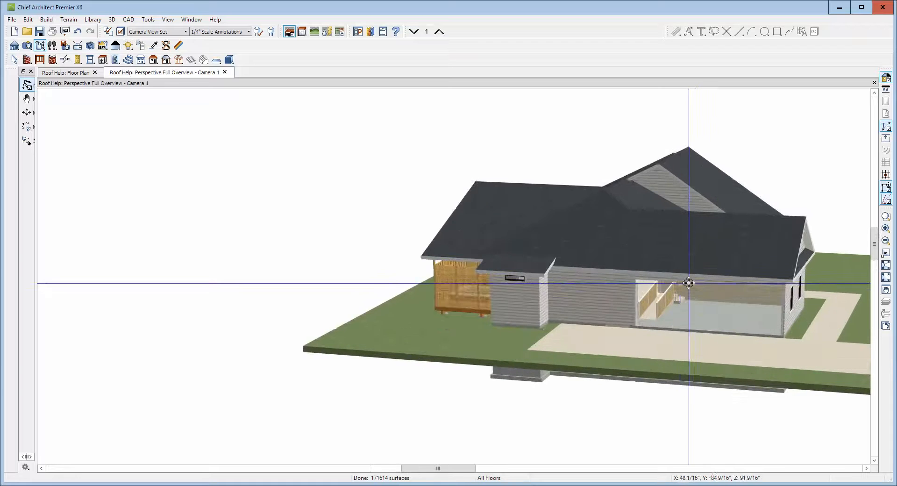
scroll(621, 308, "up", 4)
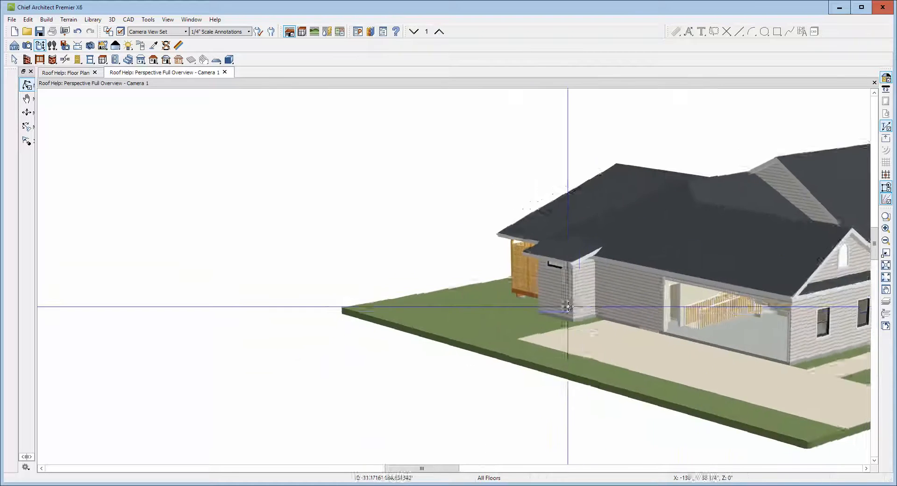
scroll(766, 280, "down", 2)
left_click_drag(806, 330, 606, 335)
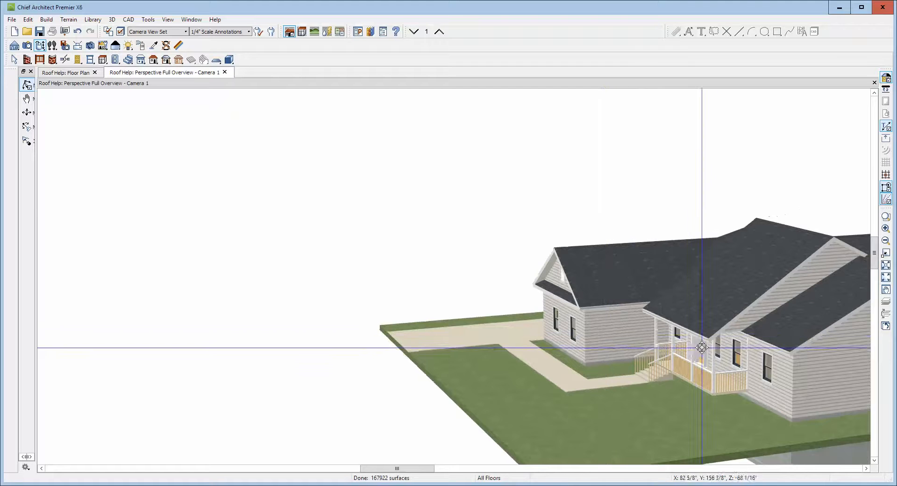
left_click_drag(701, 348, 570, 328)
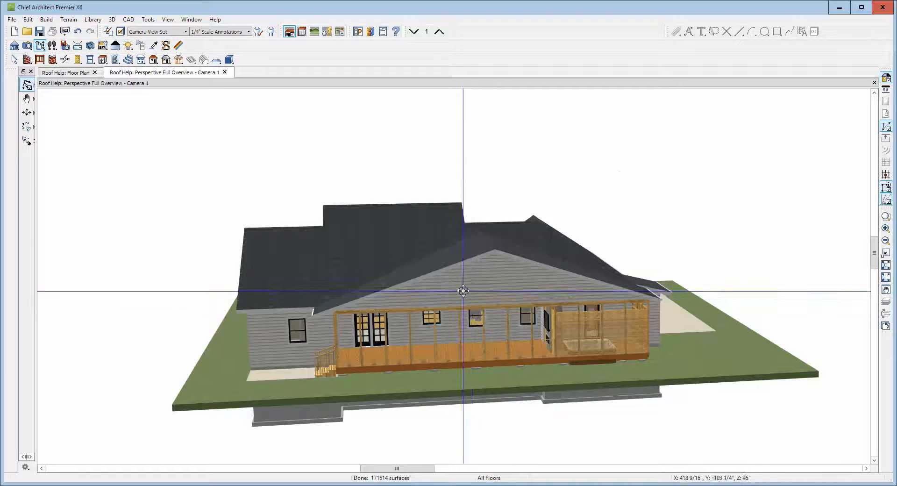
left_click_drag(463, 290, 772, 325)
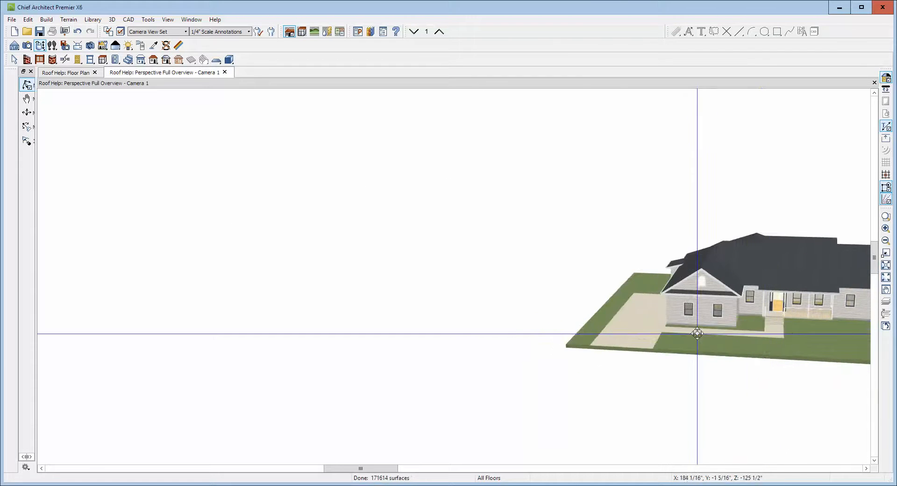
left_click_drag(674, 302, 732, 316)
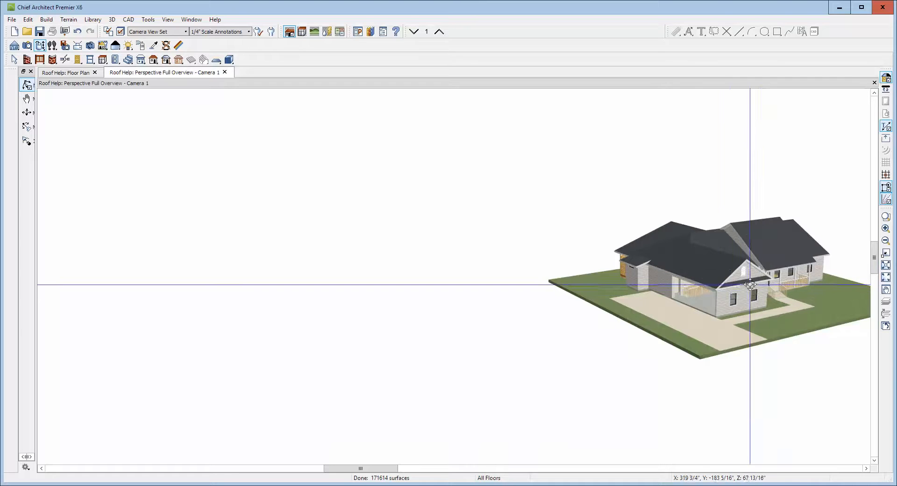
left_click(886, 243)
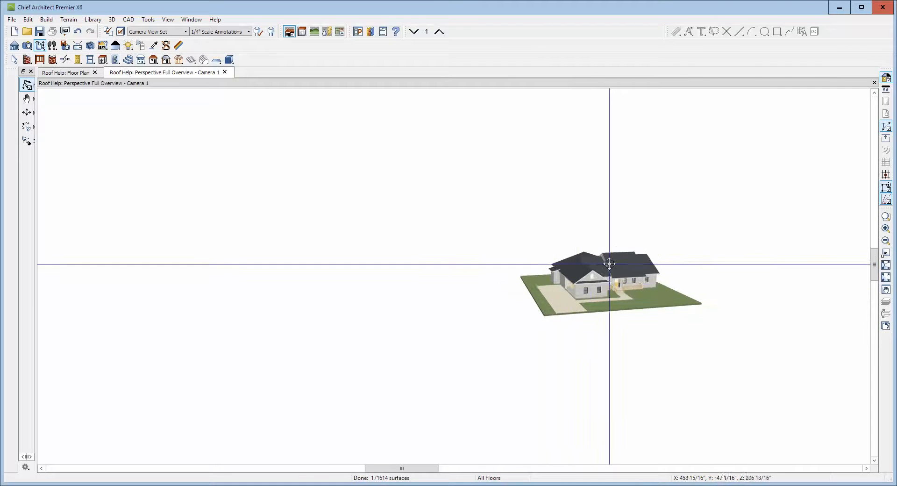
scroll(609, 264, "up", 5)
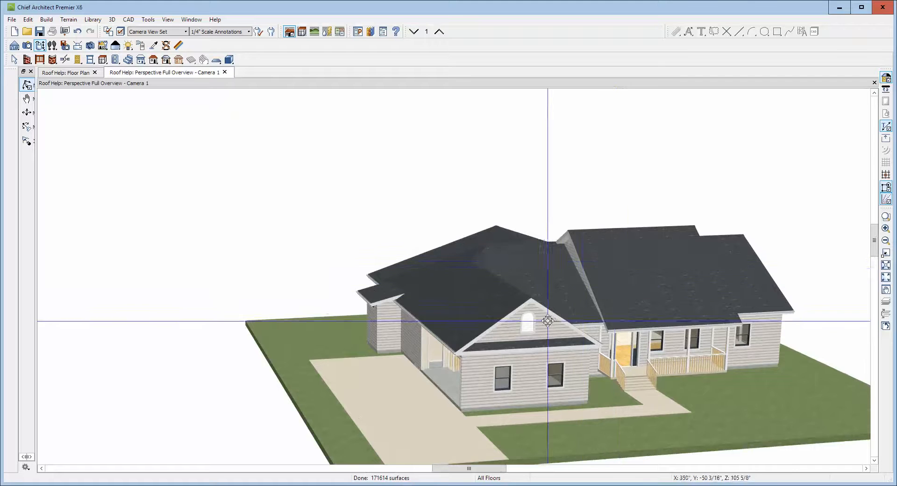
left_click_drag(548, 321, 717, 216)
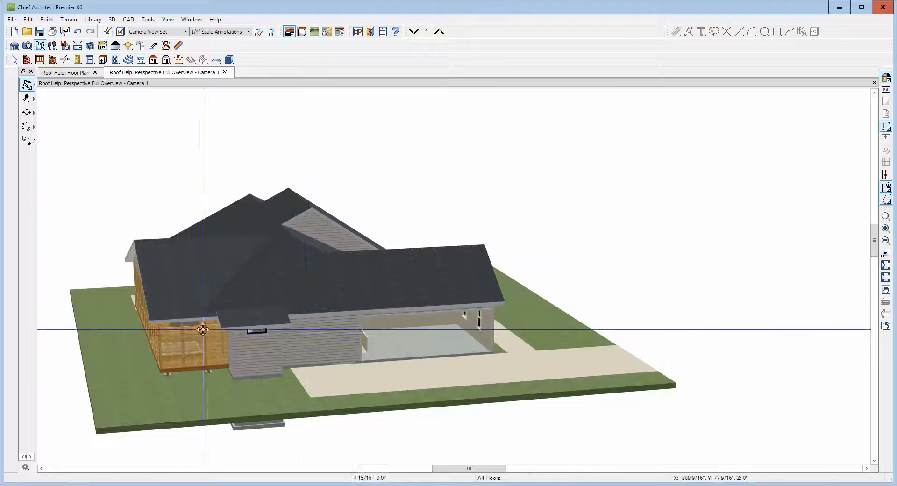
left_click_drag(202, 329, 360, 335)
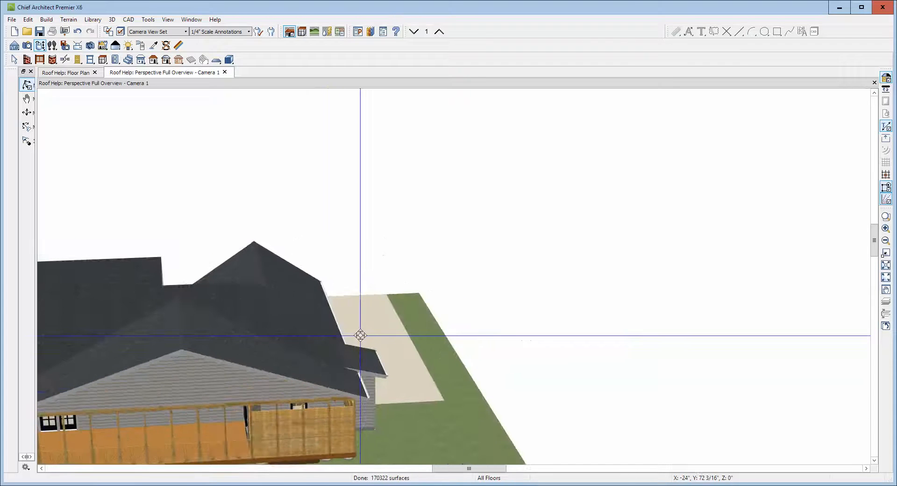
left_click_drag(299, 362, 446, 331)
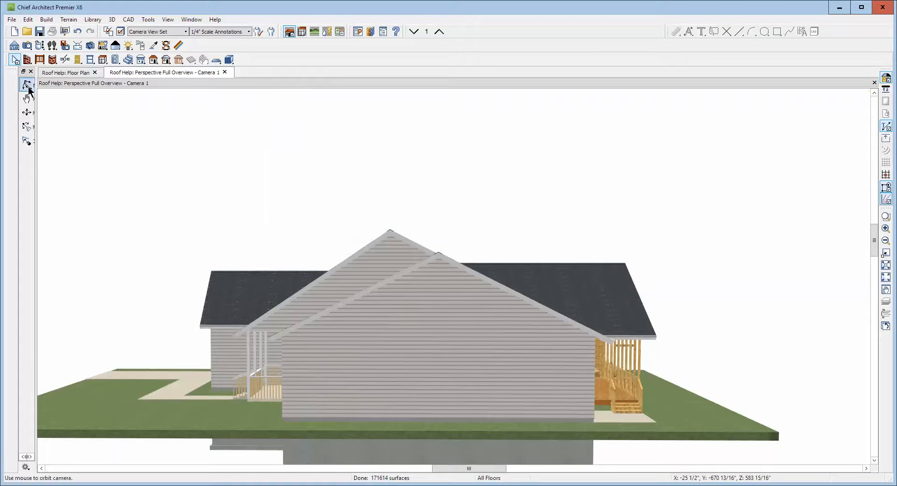
left_click_drag(193, 136, 375, 190)
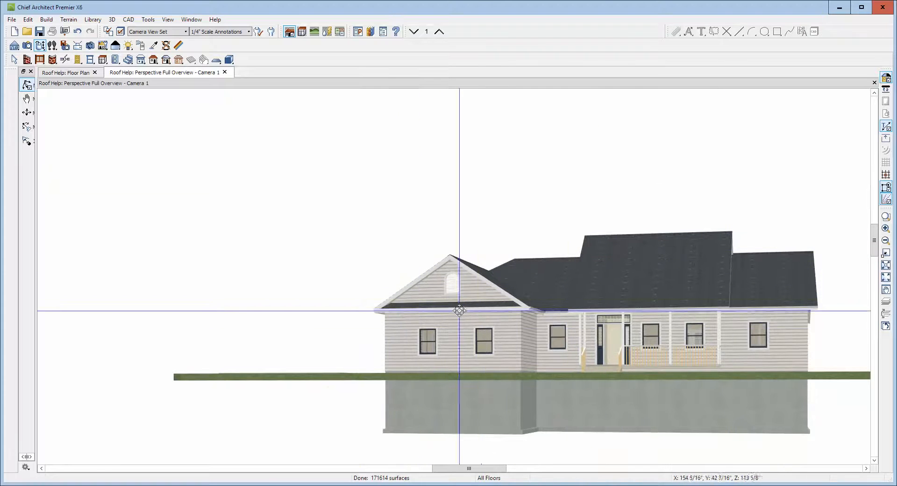
left_click_drag(373, 298, 311, 363)
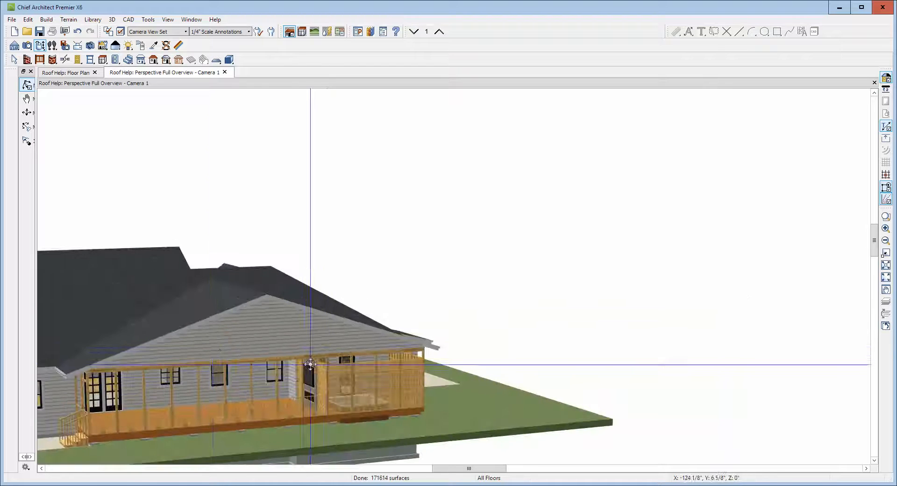
left_click_drag(372, 328, 405, 337)
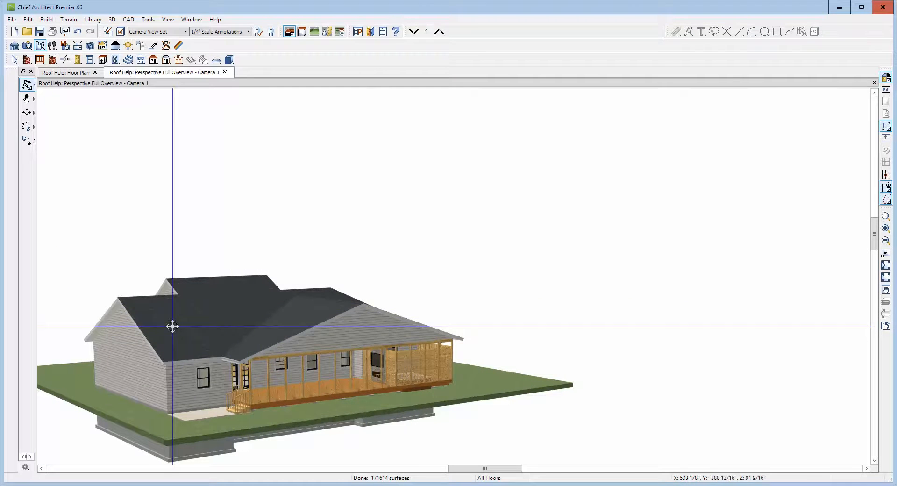
left_click_drag(179, 332, 425, 329)
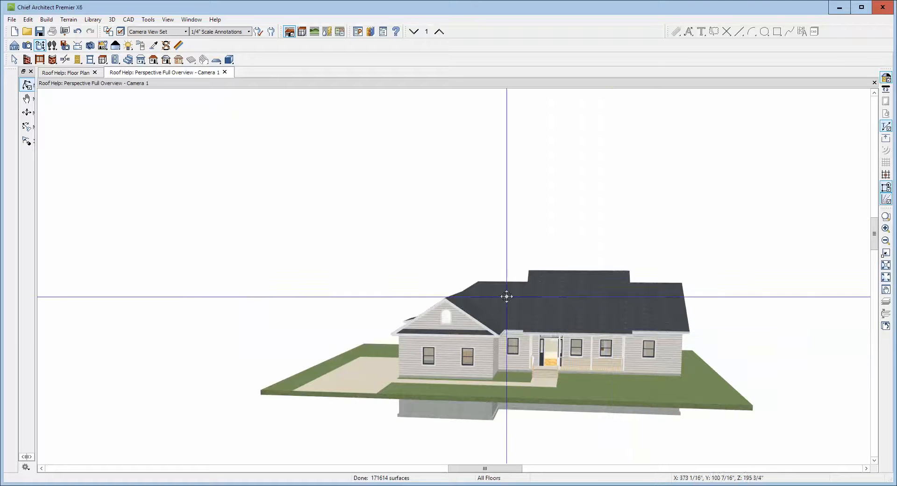
left_click_drag(506, 297, 438, 339)
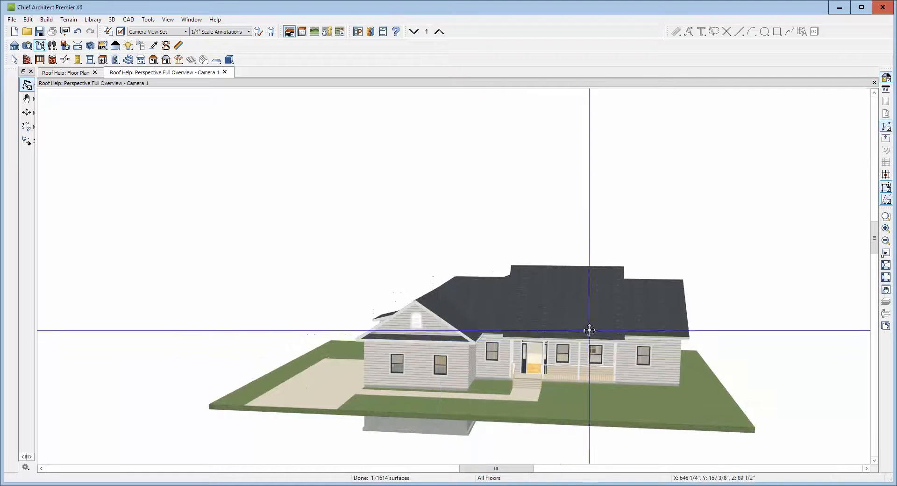
left_click_drag(589, 330, 649, 332)
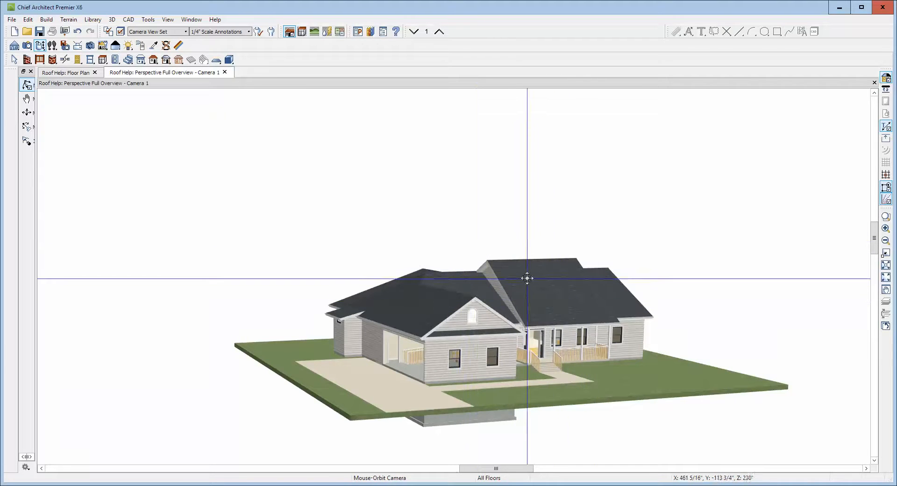
Review the Build Roof settings and dismiss them without rebuilding the roof
double_click(153, 60)
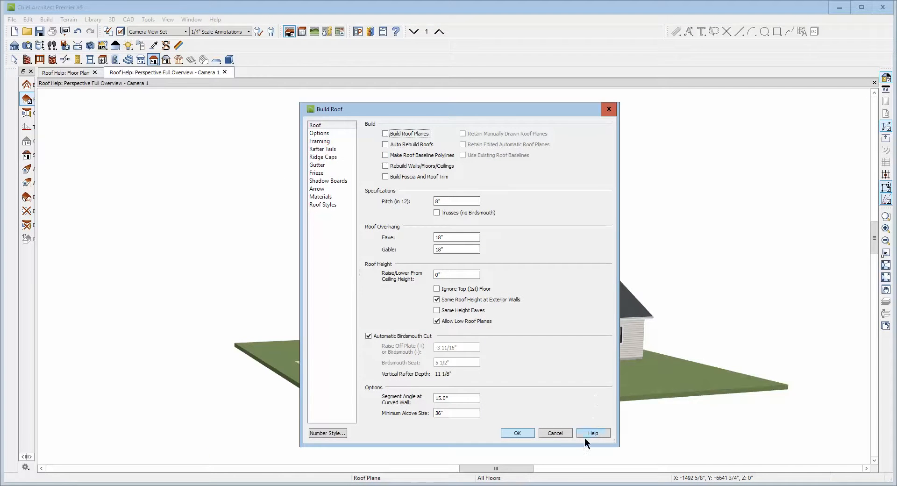
left_click(554, 433)
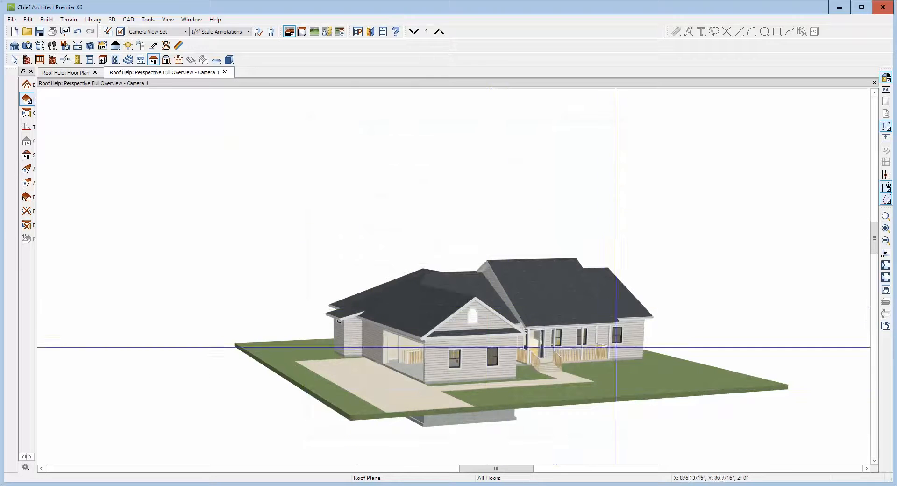